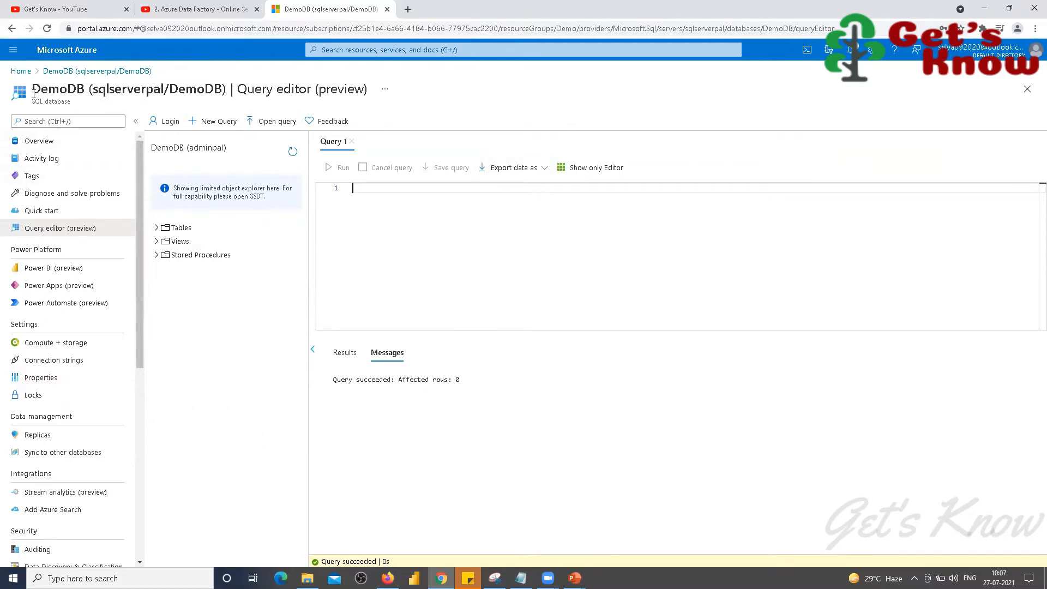
# Step: Leave the query editor, discard the unsaved edits, and open DemoDB from Home's recent resources
pyautogui.click(21, 71)
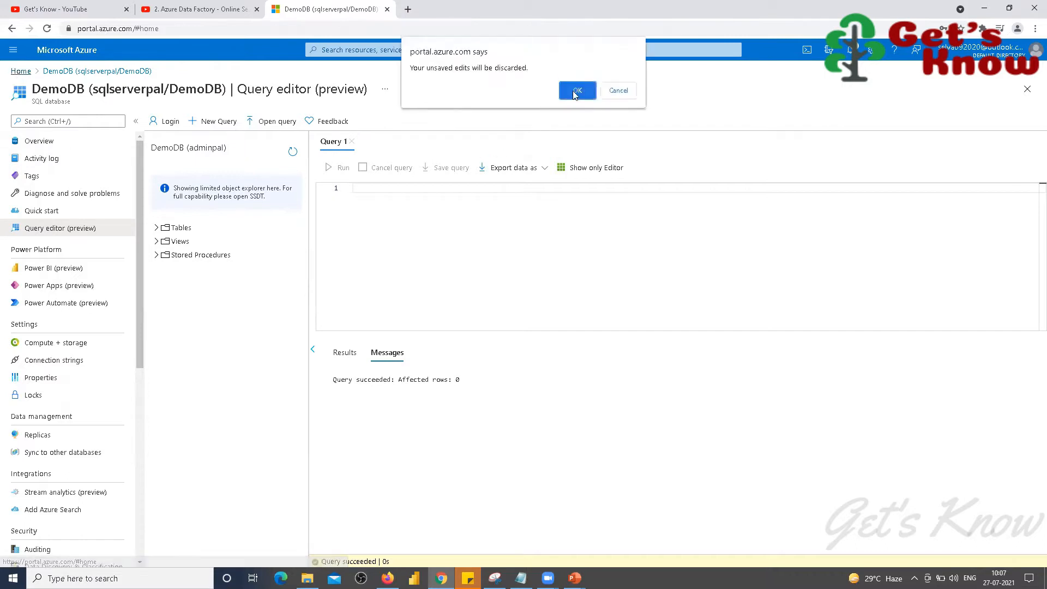
pyautogui.click(617, 90)
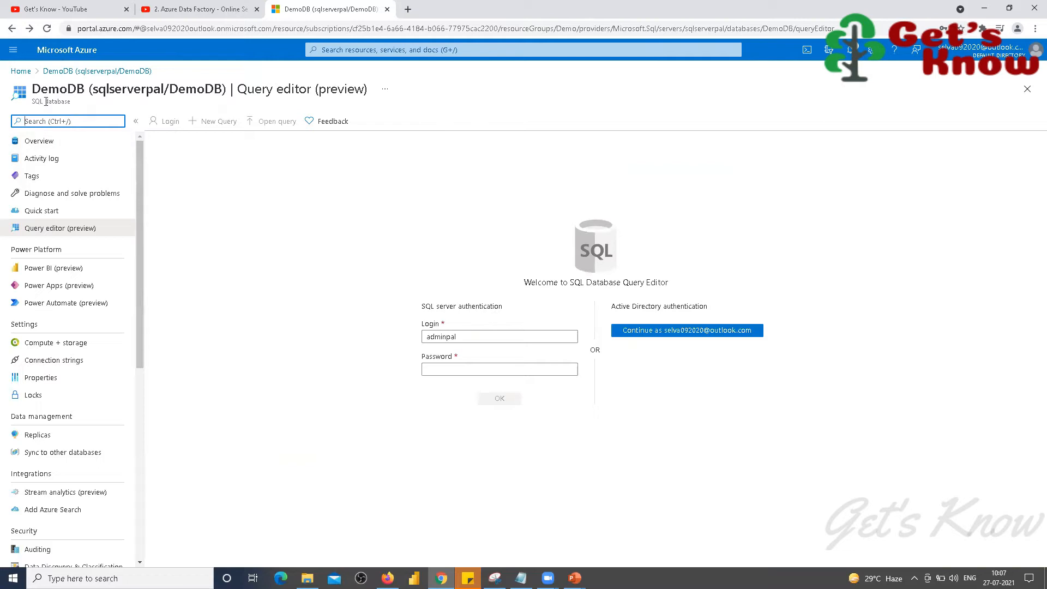
pyautogui.click(22, 72)
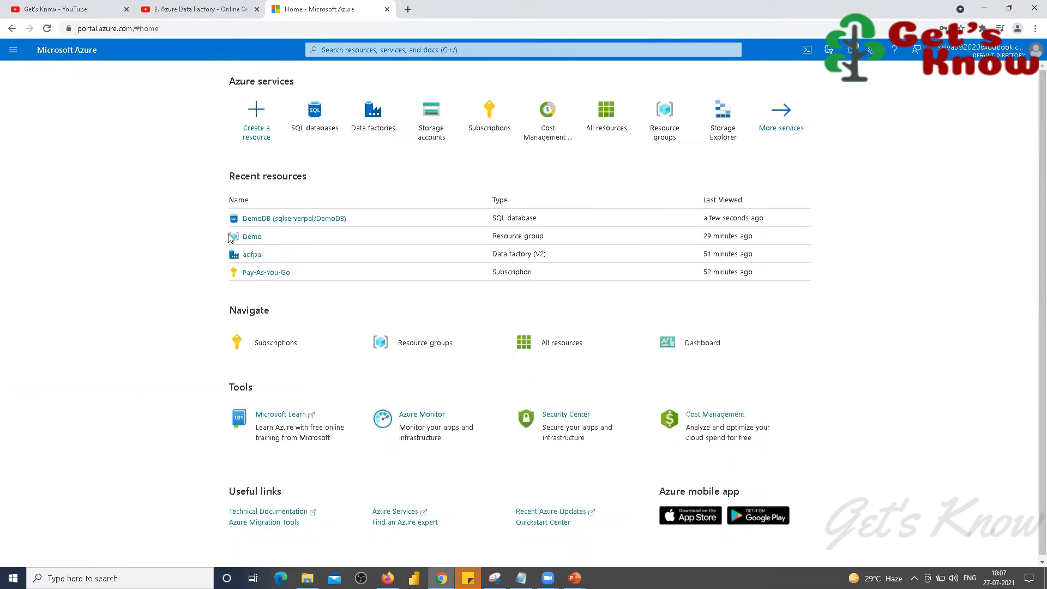
pyautogui.click(265, 223)
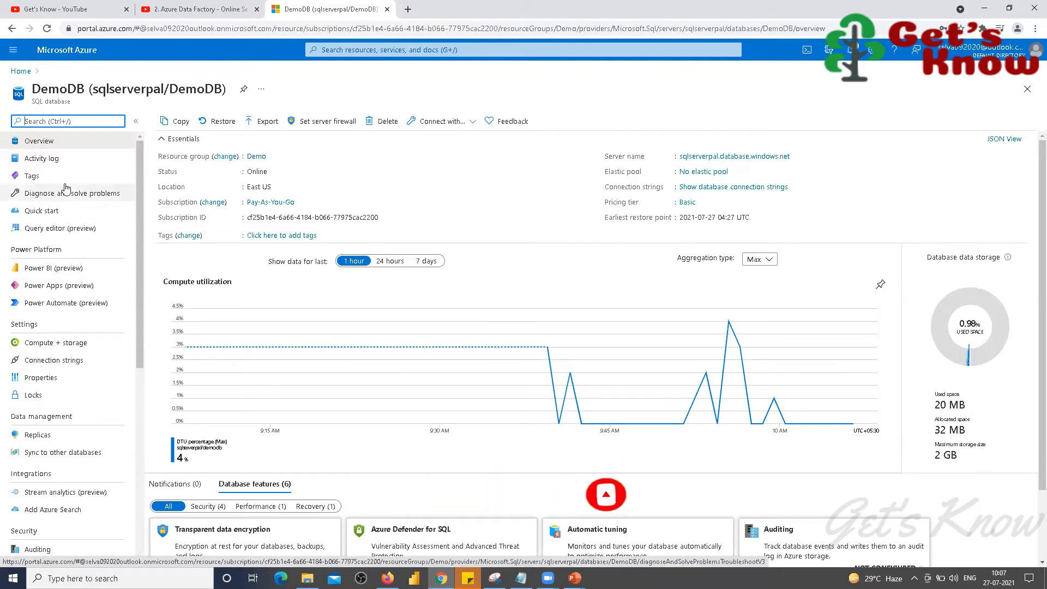
# Step: Sign in to DemoDB's Query editor (preview) with the SQL authentication password
pyautogui.click(41, 234)
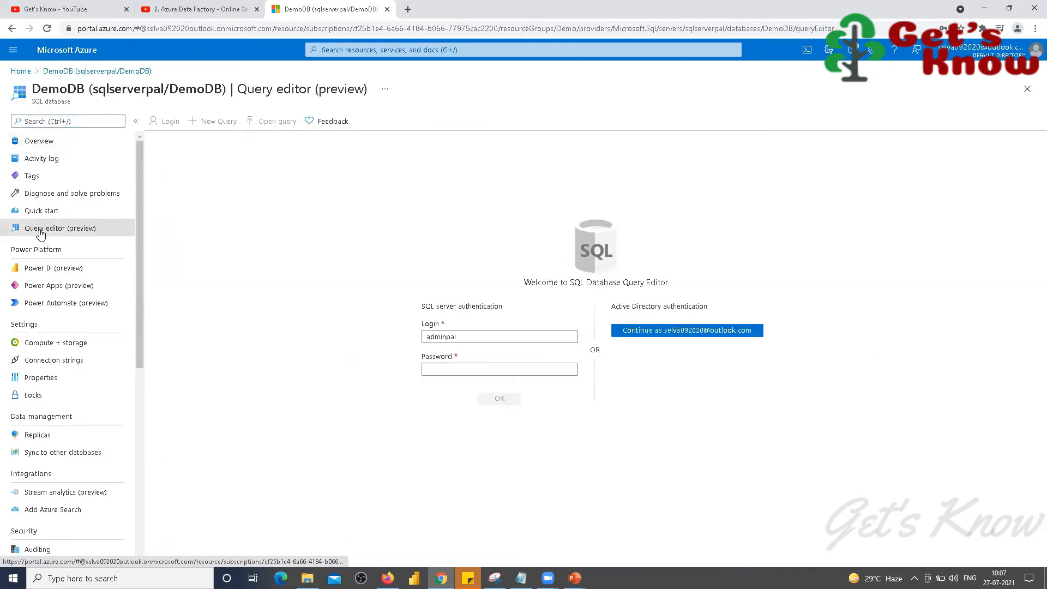
pyautogui.click(509, 374)
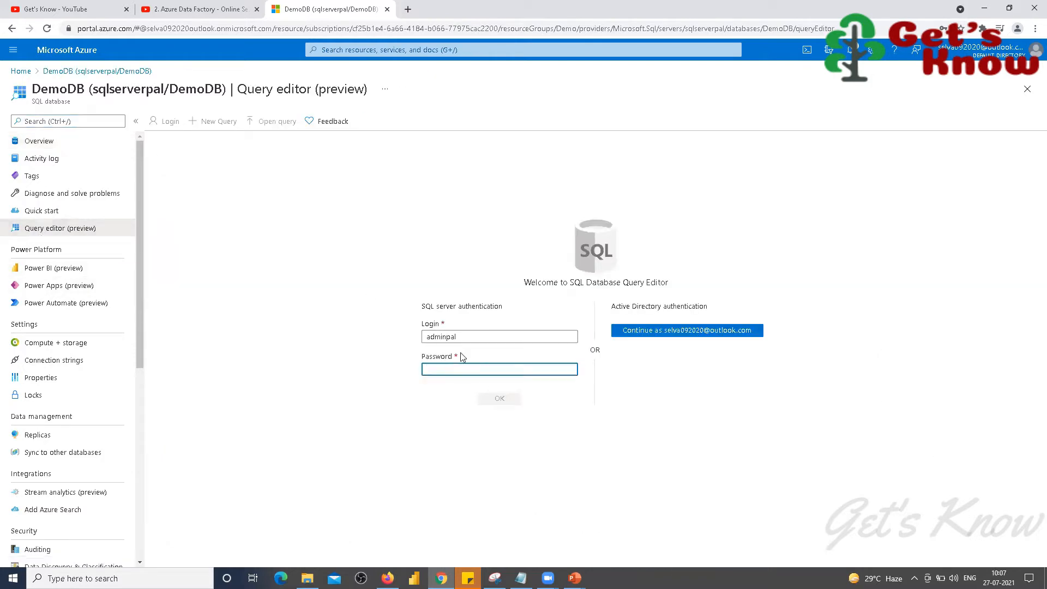
pyautogui.write('••')
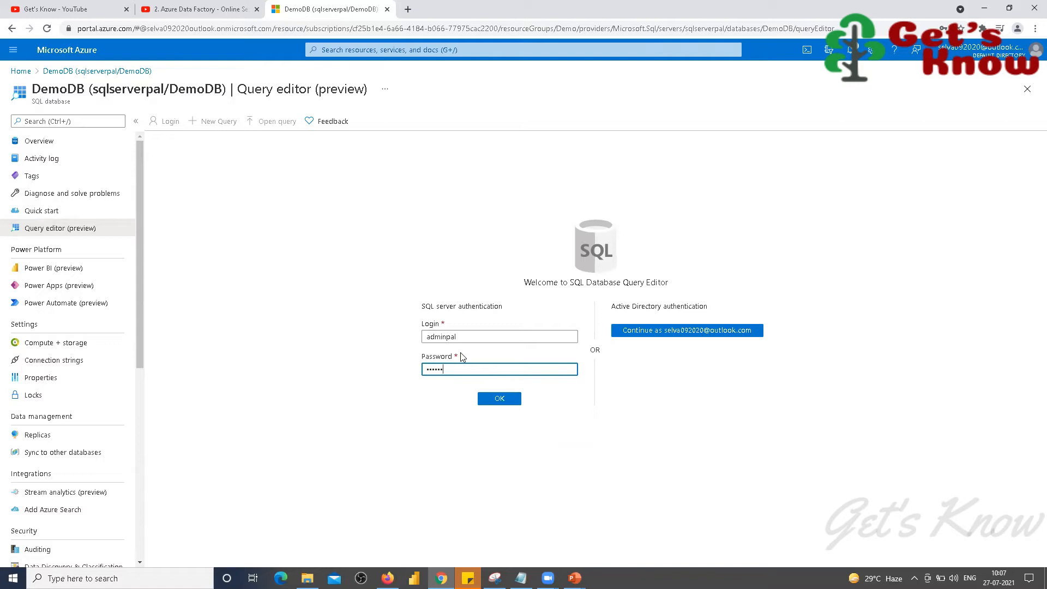
pyautogui.press('Return')
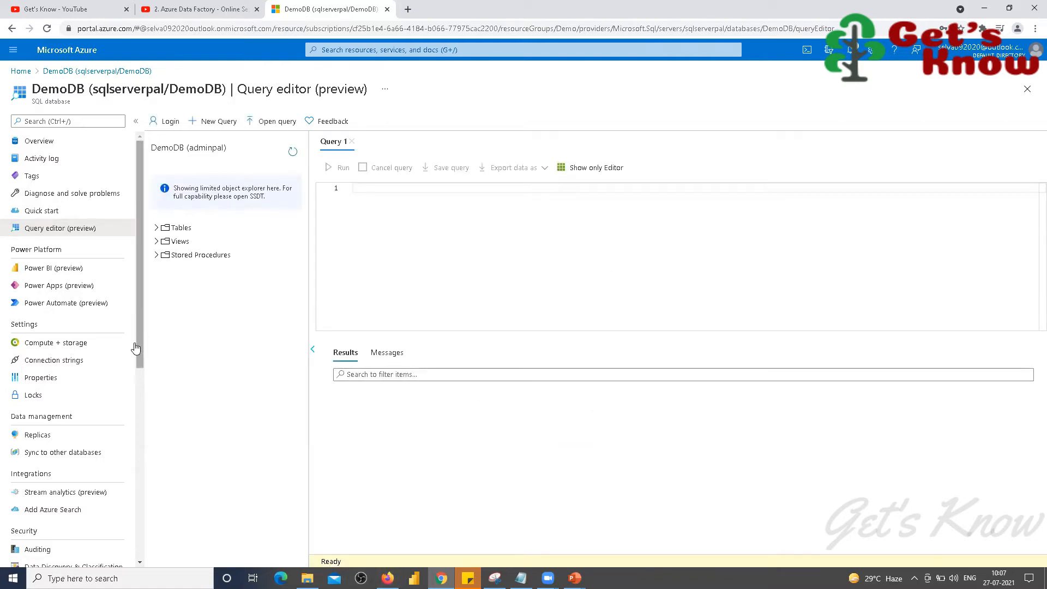
# Step: Expand Tables and dbo.emp to see its columns, and delete the stray 'create' text
pyautogui.click(157, 227)
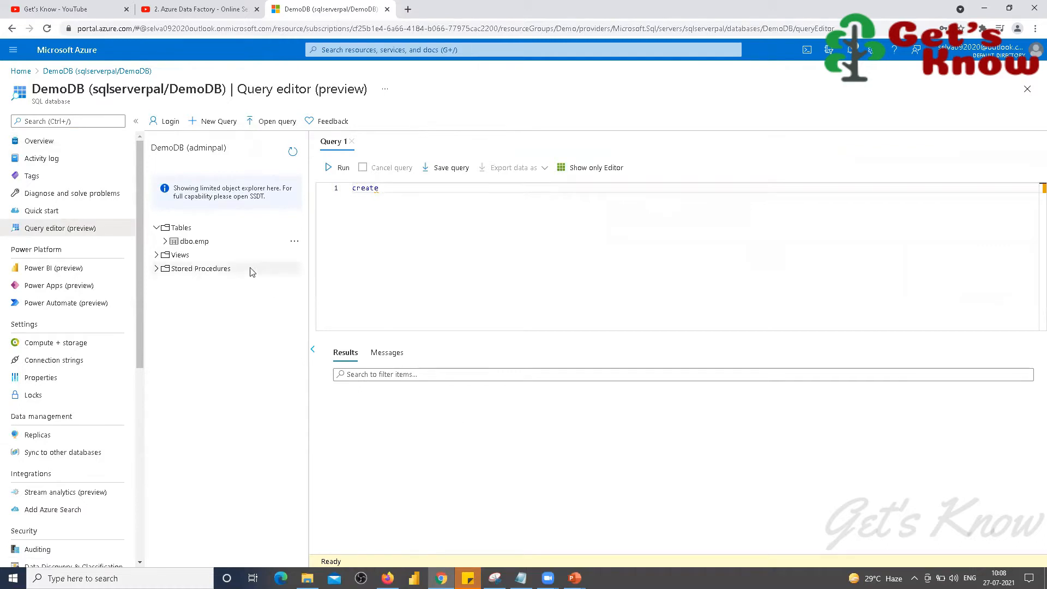
pyautogui.click(165, 242)
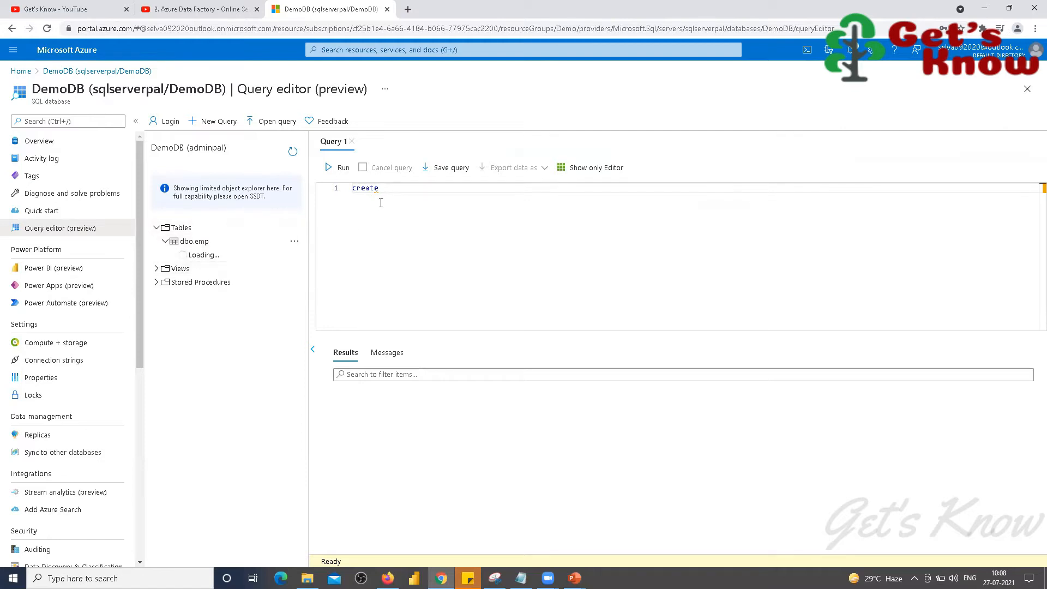
pyautogui.moveTo(388, 194); pyautogui.dragTo(352, 196)
pyautogui.press('BackSpace')
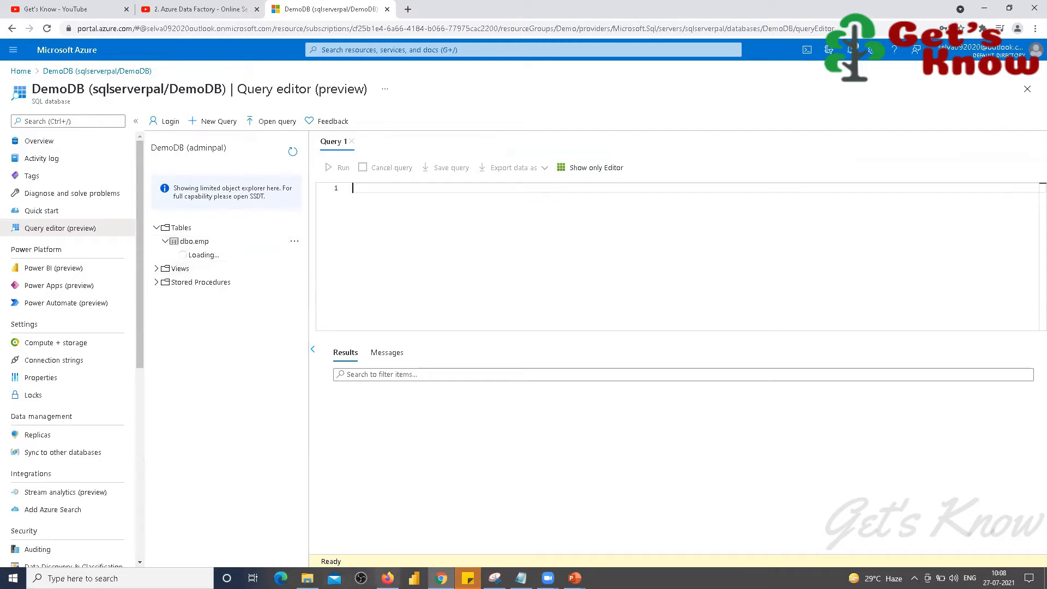
pyautogui.click(307, 578)
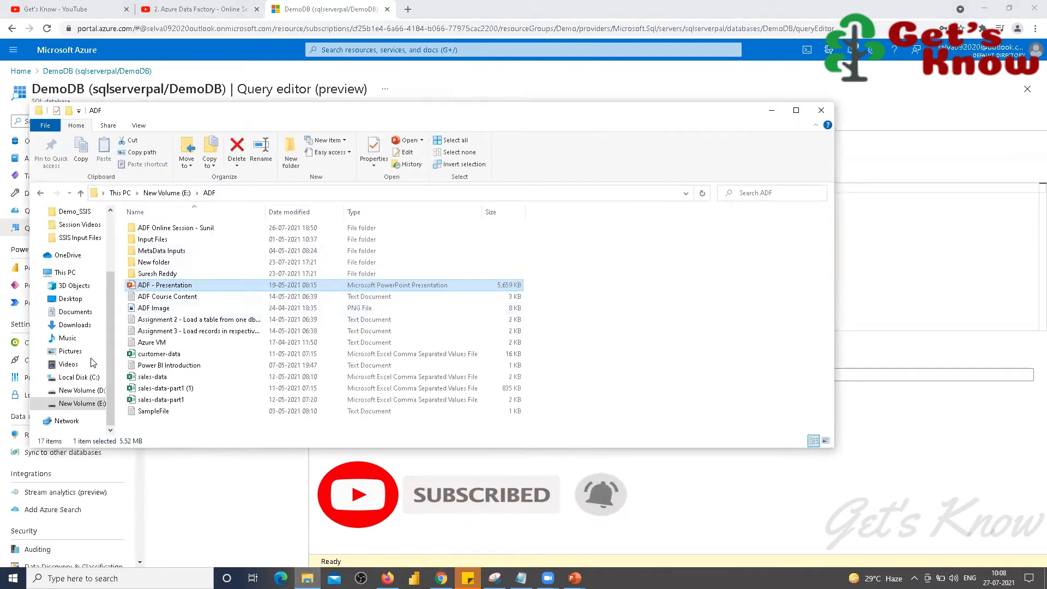
# Step: Review ADF Input File's FirstName,Lastname,Title header and two data rows, then minimize Notepad and Explorer
pyautogui.scroll(1, 80, 298)
pyautogui.click(76, 251)
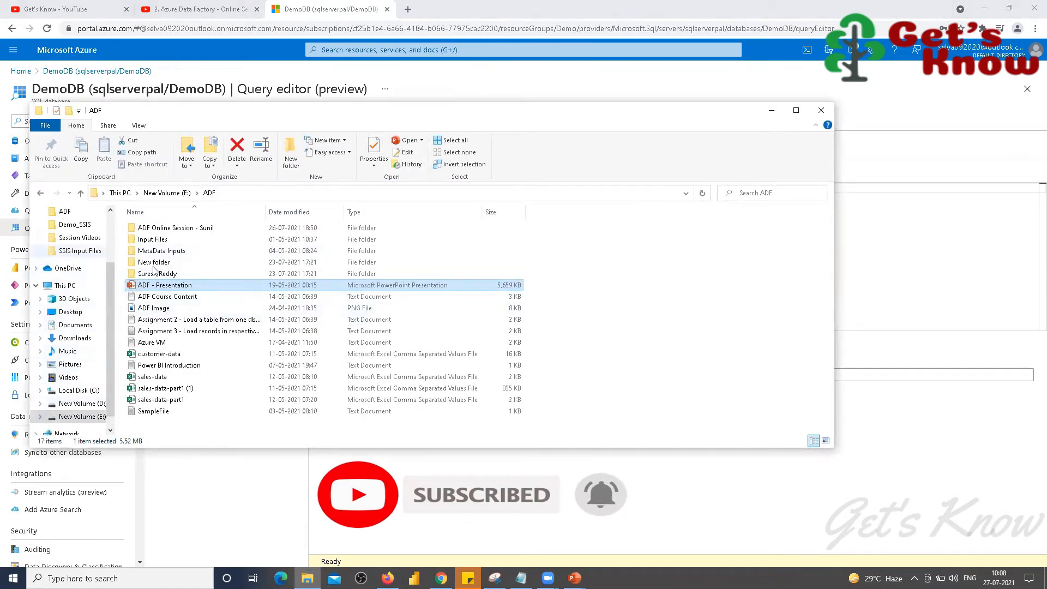
pyautogui.doubleClick(333, 283)
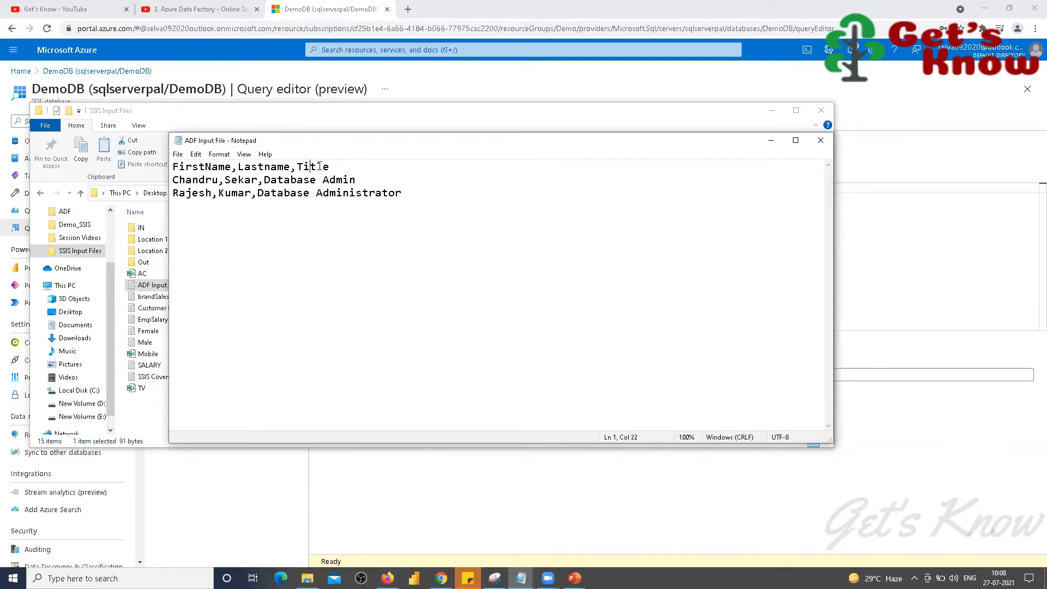
pyautogui.moveTo(321, 166); pyautogui.dragTo(167, 168)
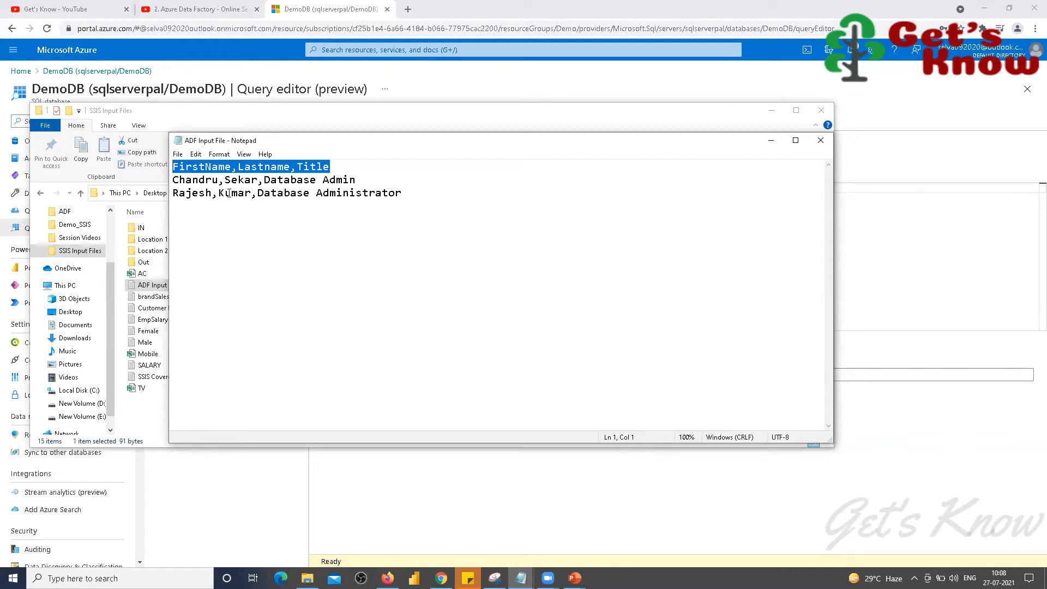
pyautogui.moveTo(173, 180); pyautogui.dragTo(423, 201)
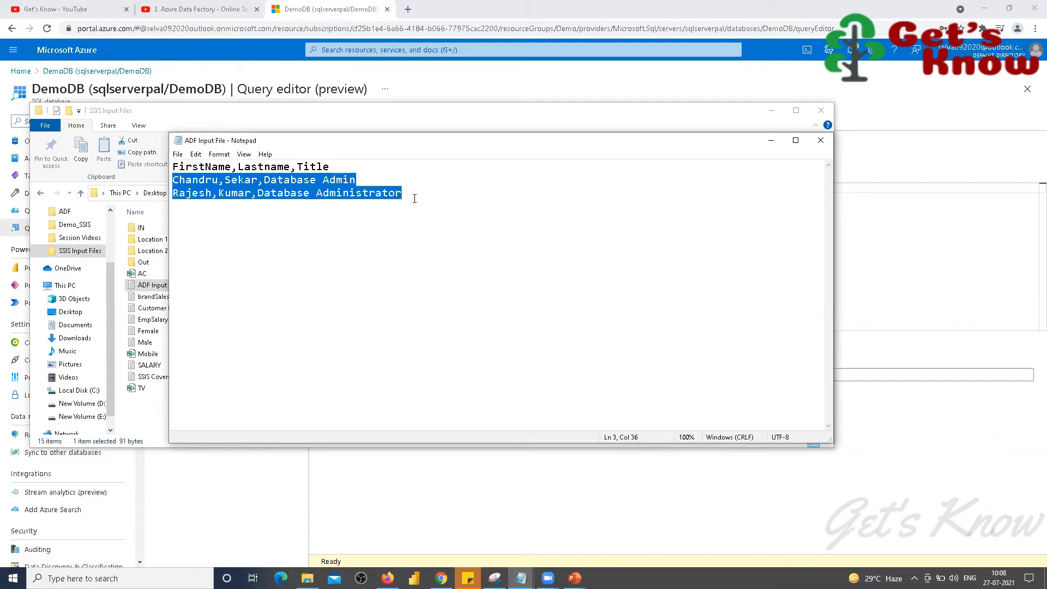
pyautogui.click(414, 199)
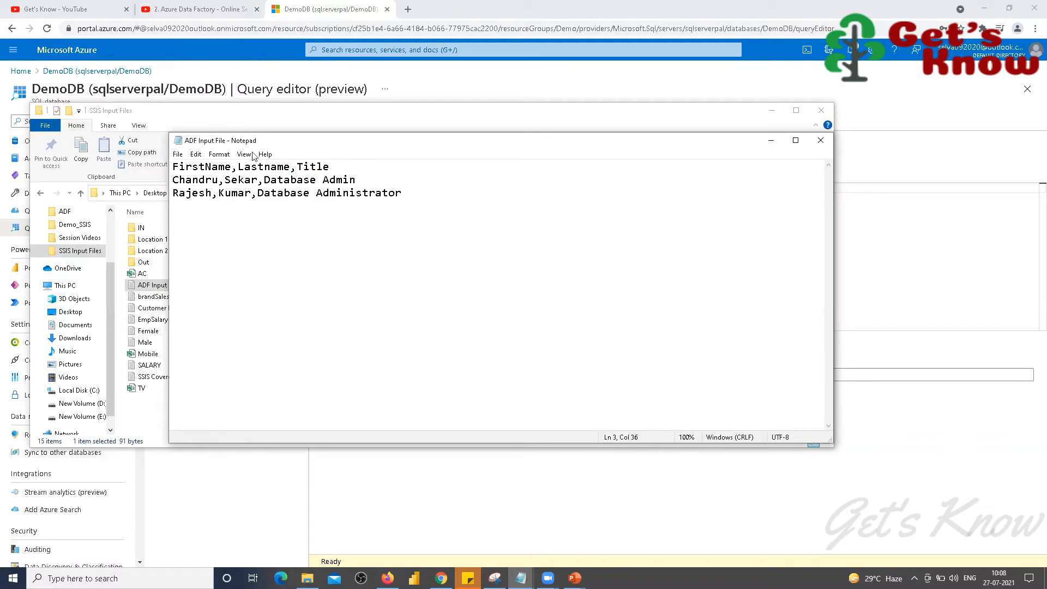
pyautogui.click(770, 143)
pyautogui.click(771, 111)
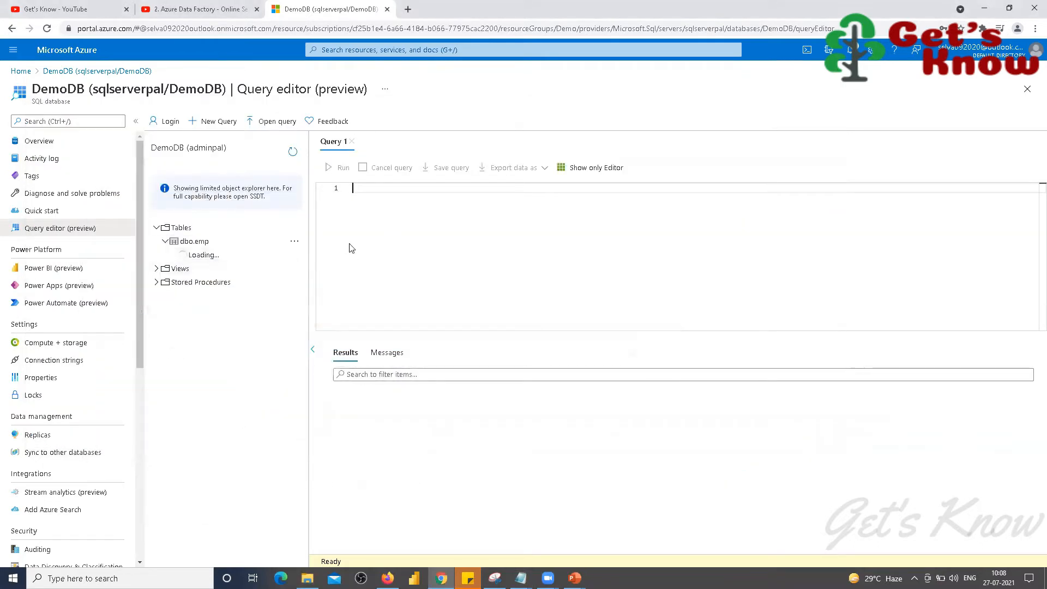
# Step: Reload the query editor, sign in again with the password, and expand Tables > dbo.emp
pyautogui.press('F5')
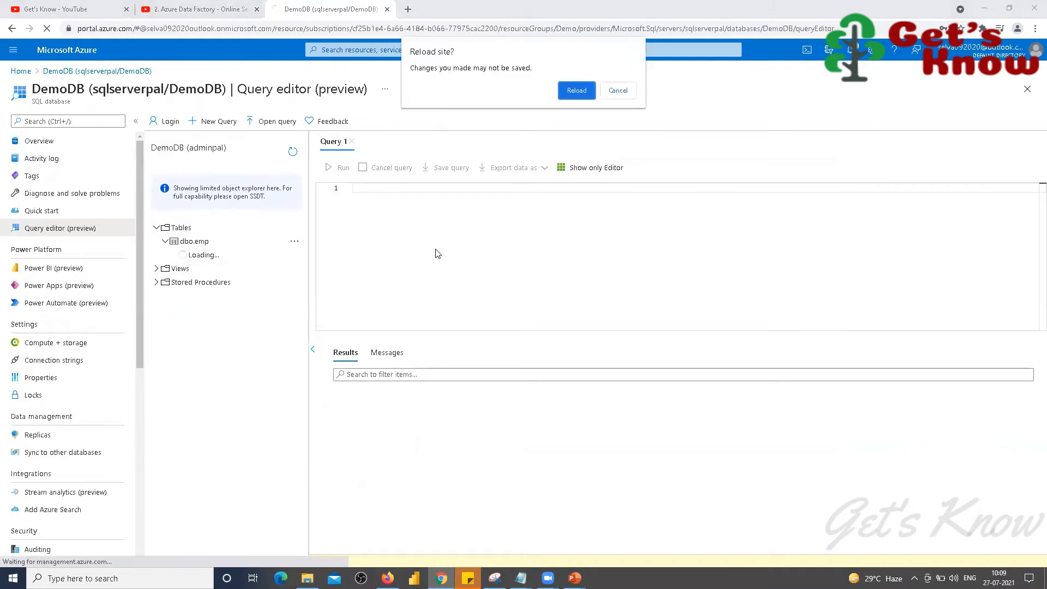
pyautogui.click(579, 90)
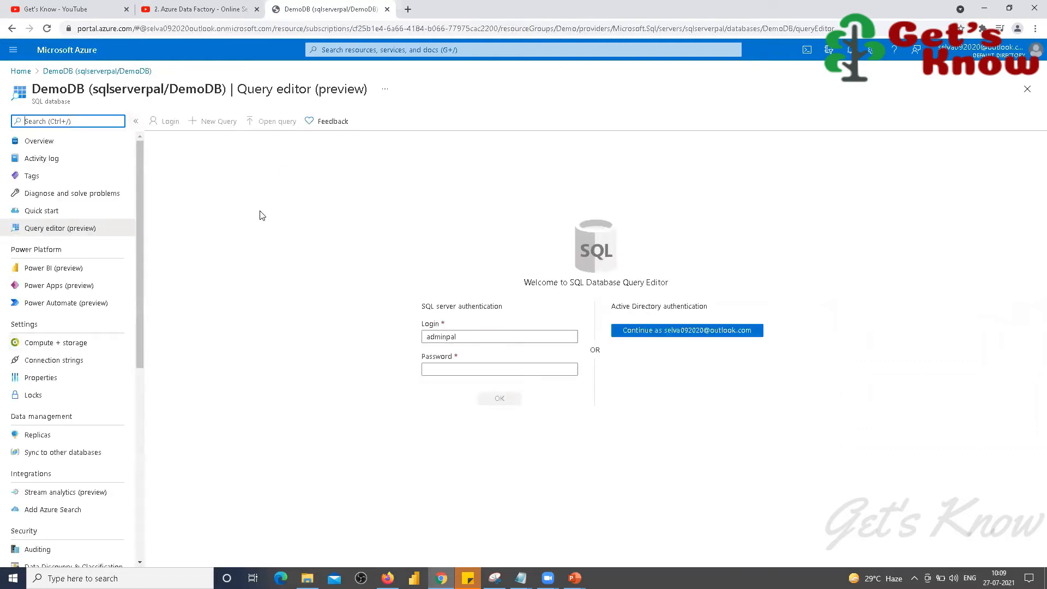
pyautogui.click(437, 367)
pyautogui.write('P')
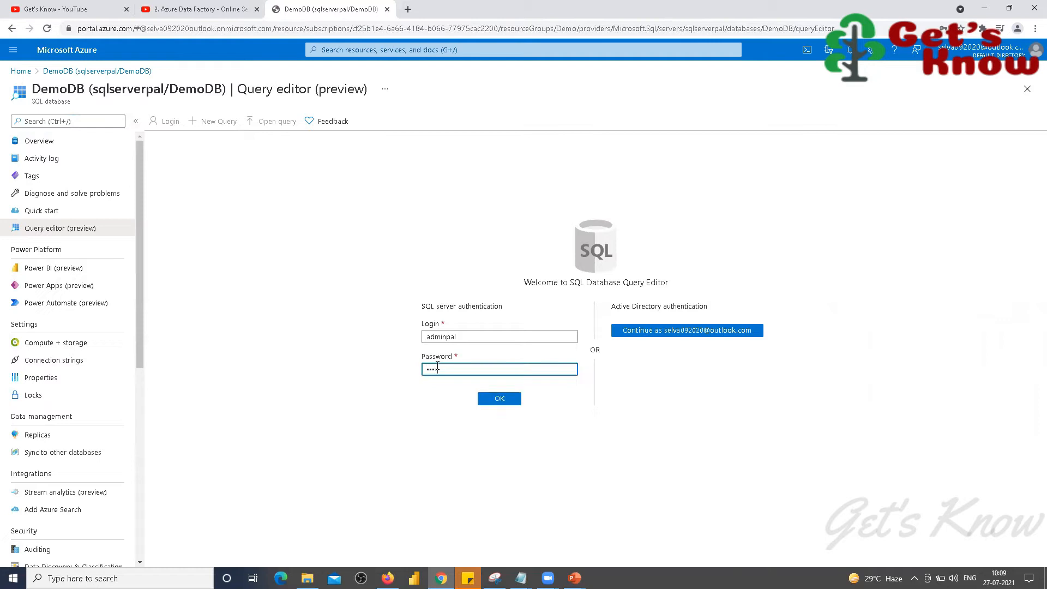
pyautogui.press('Return')
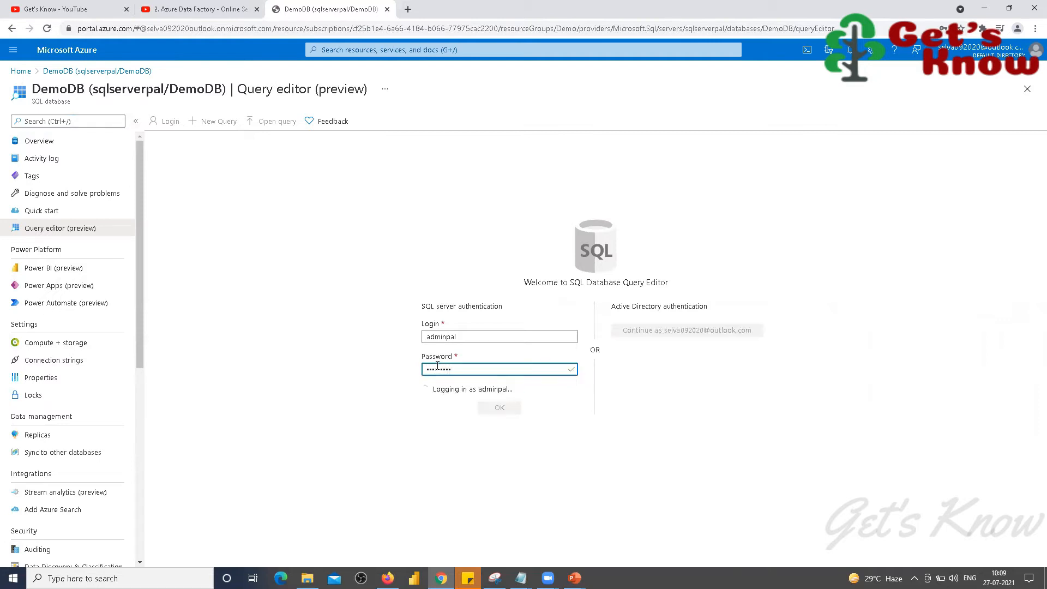
pyautogui.click(157, 227)
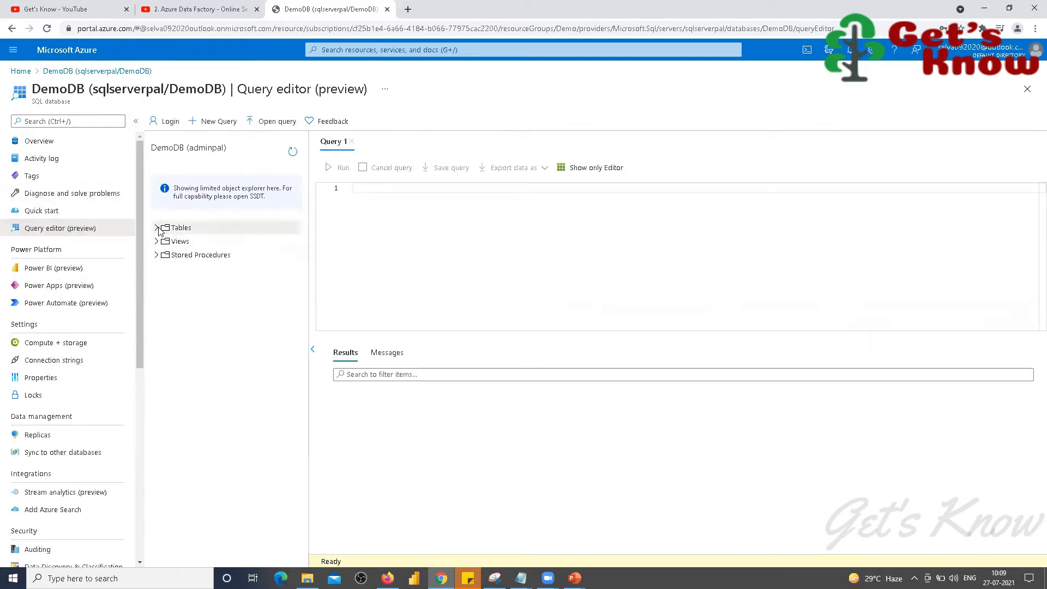
pyautogui.click(166, 241)
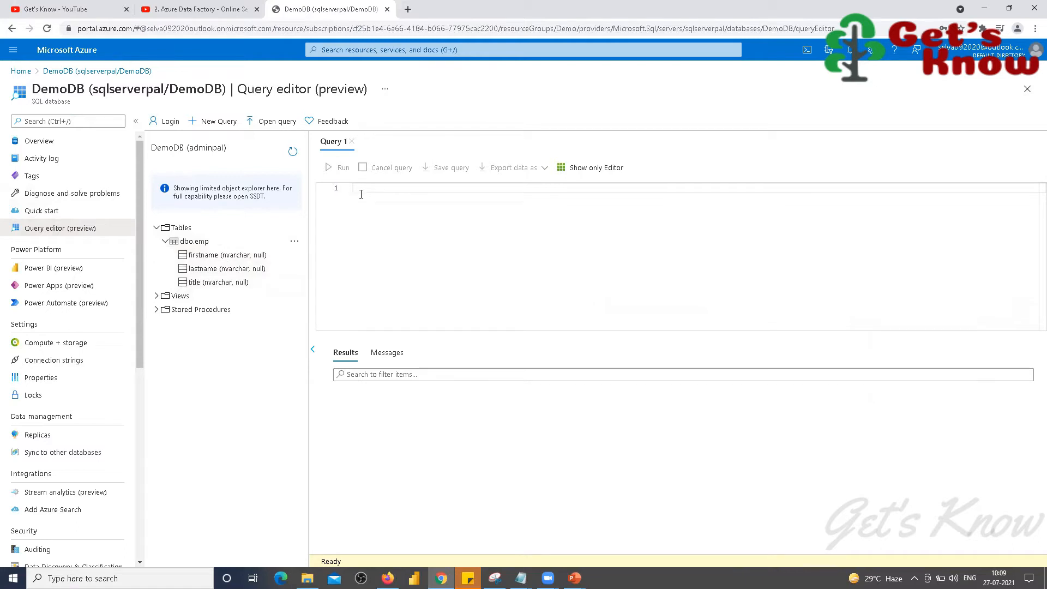
# Step: Run 'select * from emp', which succeeds with 0 rows, showing emp is empty
pyautogui.write('select ')
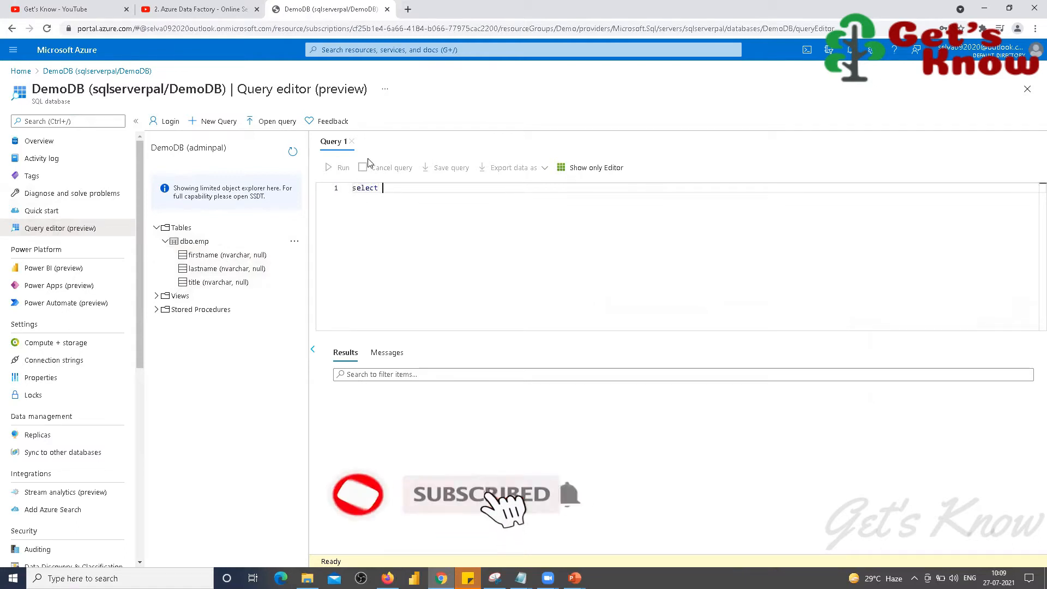
pyautogui.write('* from ')
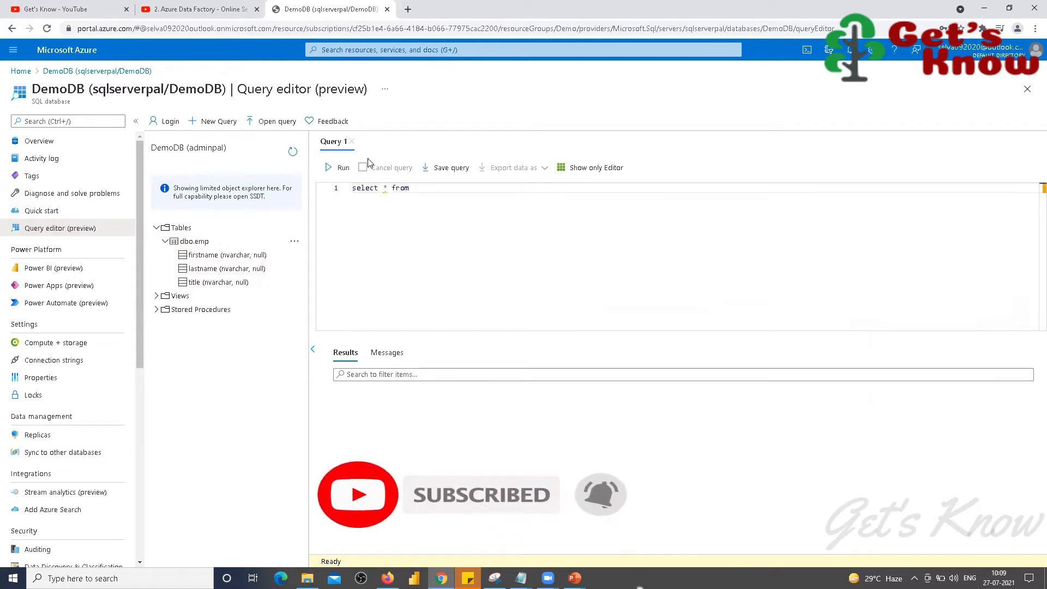
pyautogui.write('emp')
pyautogui.hotkey('ctrl', 'a')
pyautogui.click(342, 170)
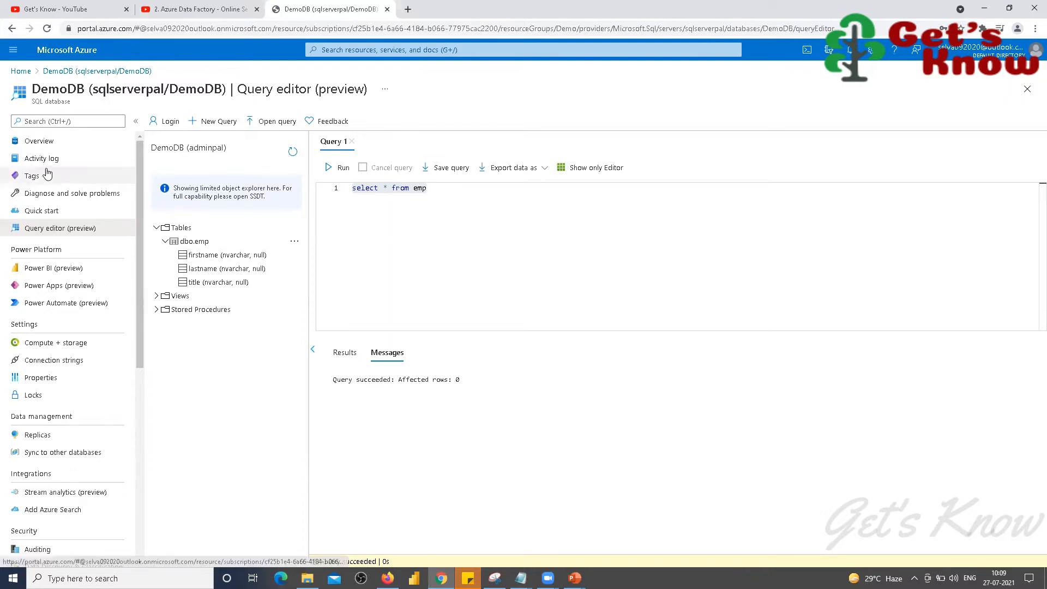
# Step: Open Home in a new tab, go to the adfpal data factory, and launch Data Factory Studio
pyautogui.rightClick(21, 71)
pyautogui.click(49, 79)
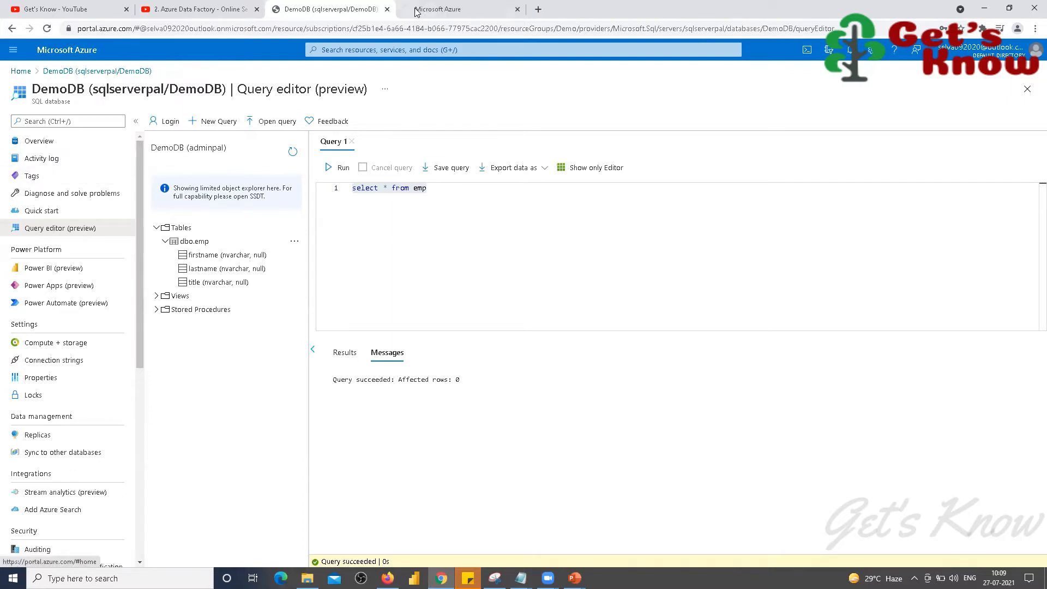
pyautogui.click(461, 9)
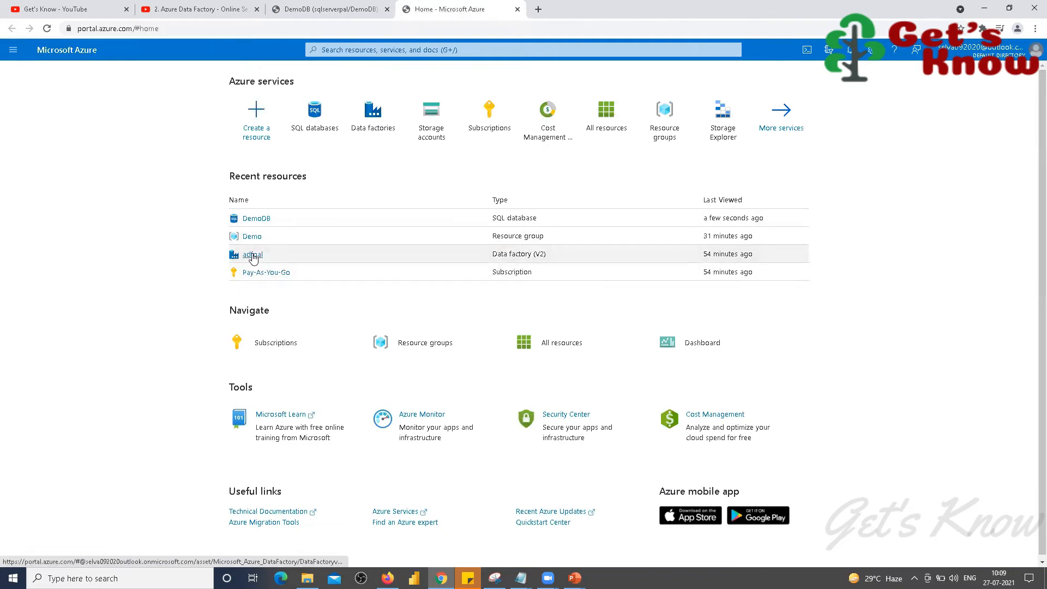
pyautogui.click(252, 254)
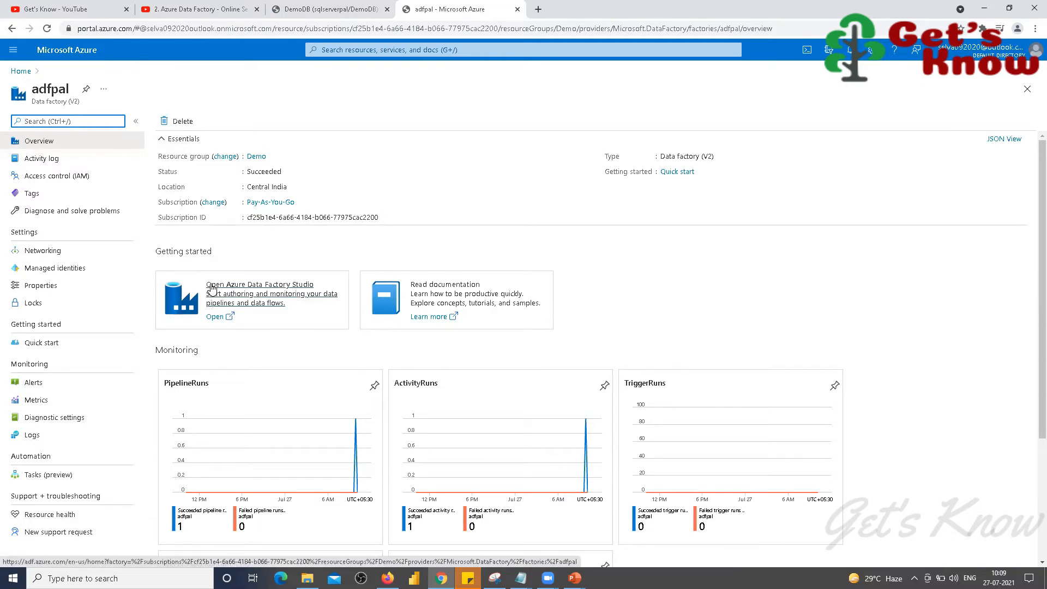
pyautogui.click(212, 288)
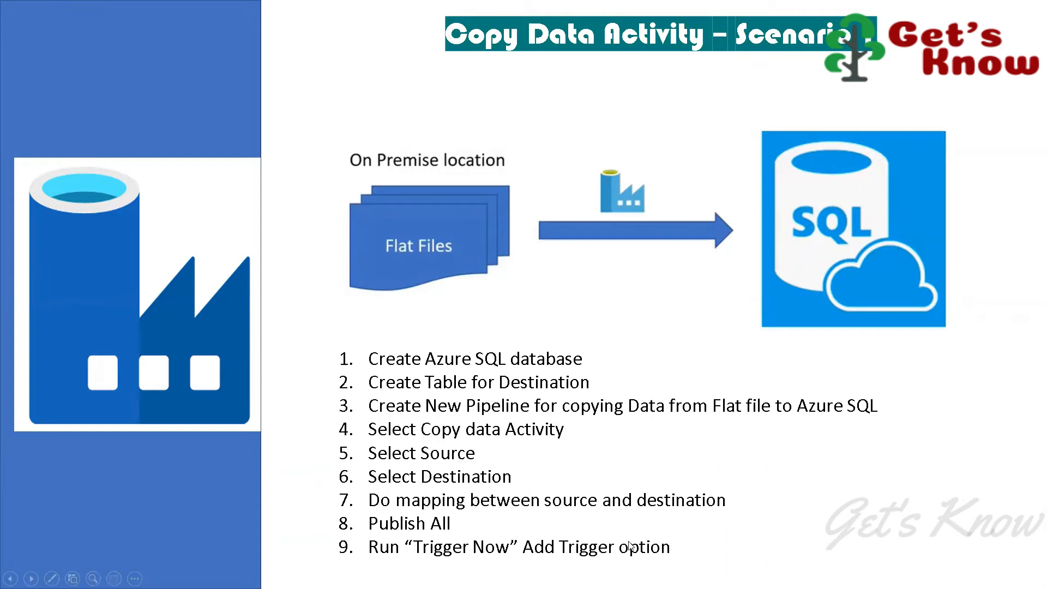
# Step: Switch from PowerPoint to the Chrome window with Azure Data Factory Studio
pyautogui.hotkey('alt', 'Tab')
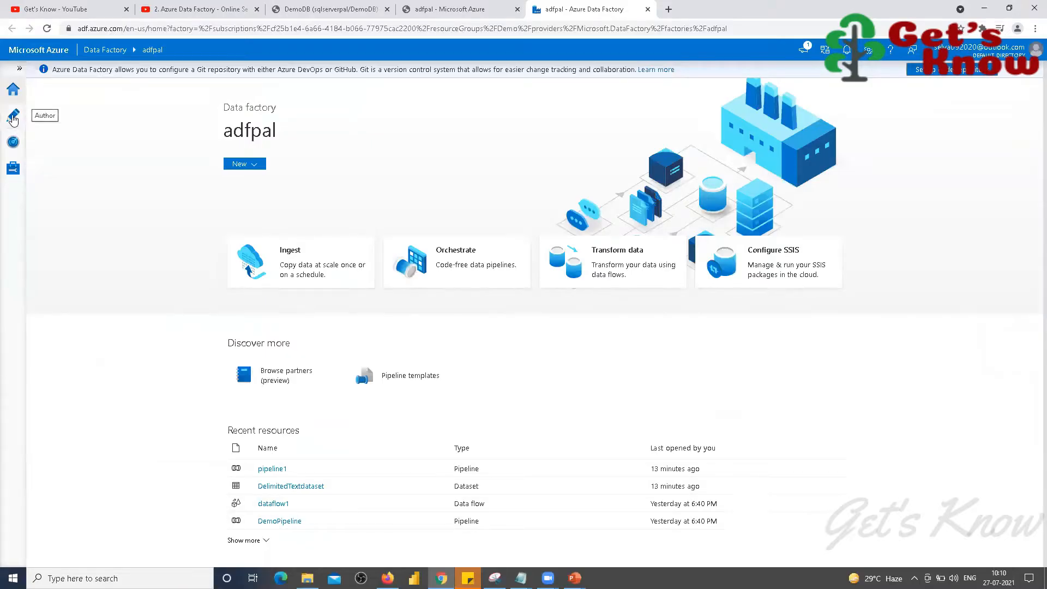
pyautogui.click(14, 119)
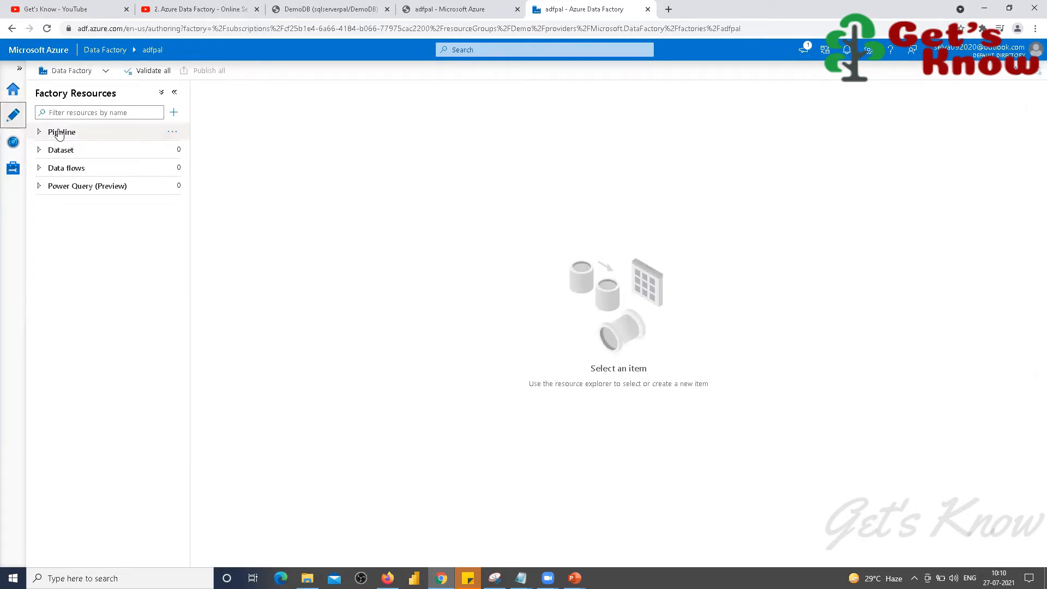
# Step: Create a new pipeline from the Pipeline actions menu and select its default name pipeline1
pyautogui.click(174, 132)
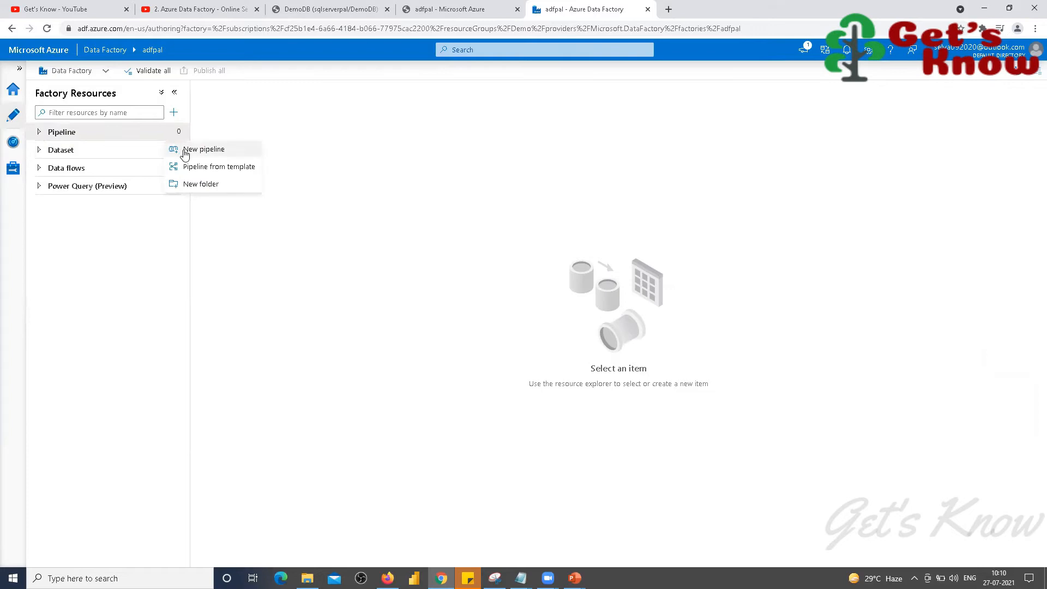
pyautogui.click(184, 153)
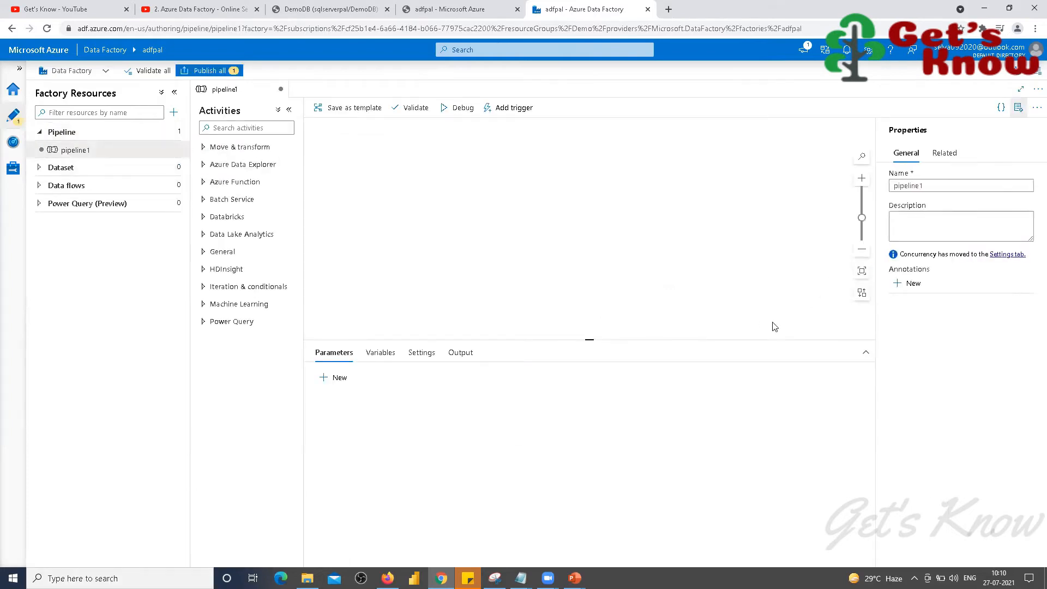
pyautogui.click(930, 185)
pyautogui.doubleClick(930, 185)
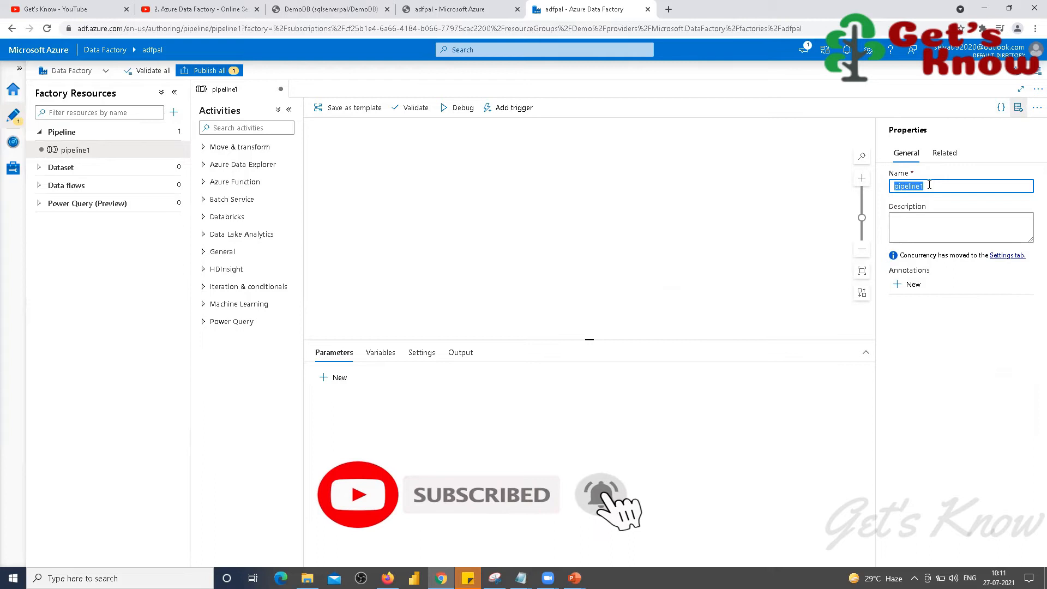
# Step: Replace the invalid name 'Data Copy from Local' with 'Datacopyfromlocaltoazure' and apply it
pyautogui.write('Data')
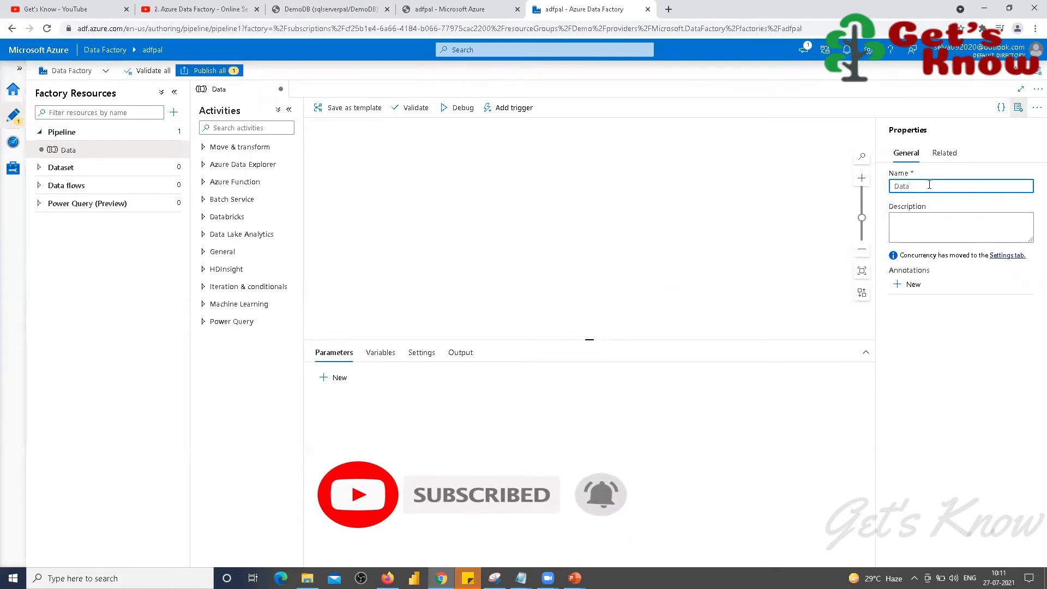
pyautogui.write(' Copy')
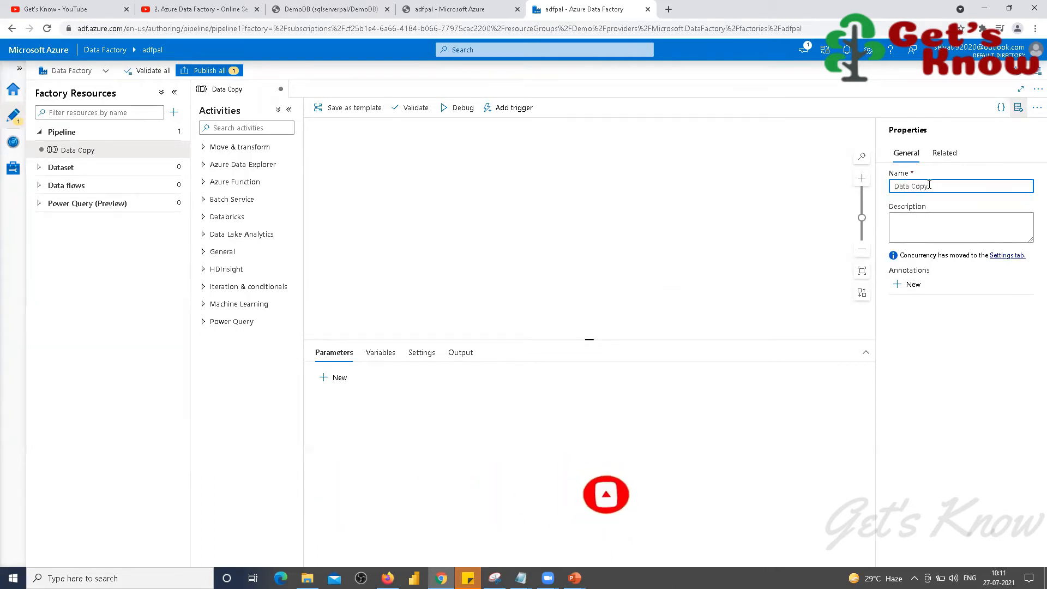
pyautogui.write(' from ')
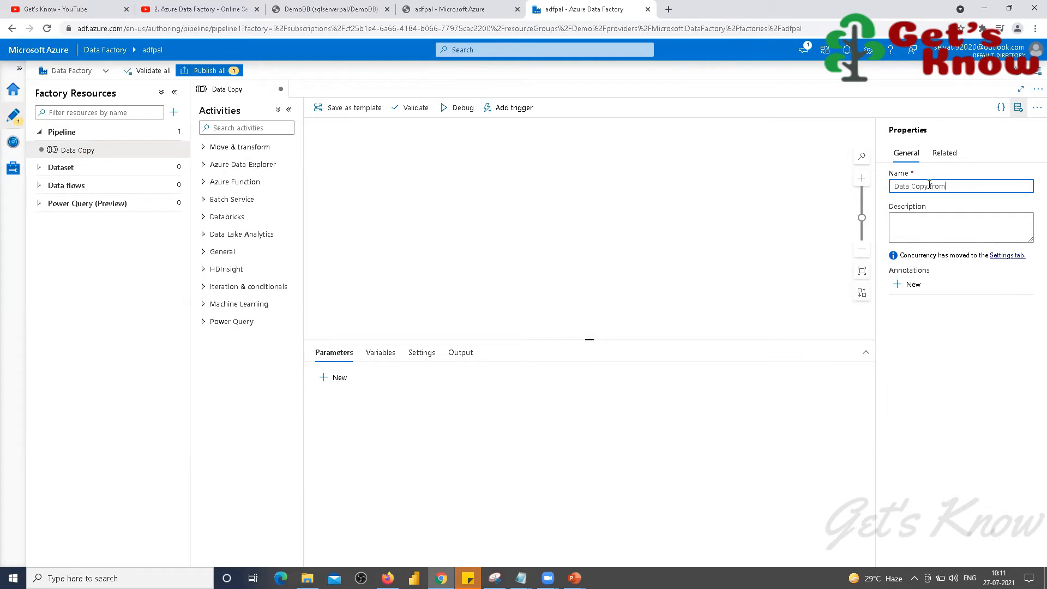
pyautogui.write('Local')
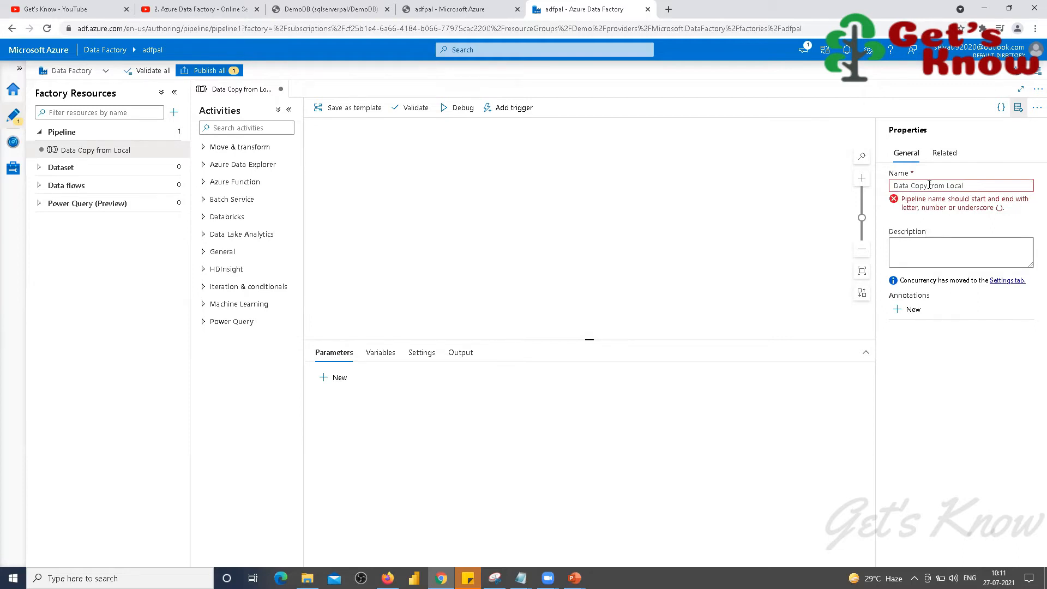
pyautogui.hotkey('ctrl', 'a')
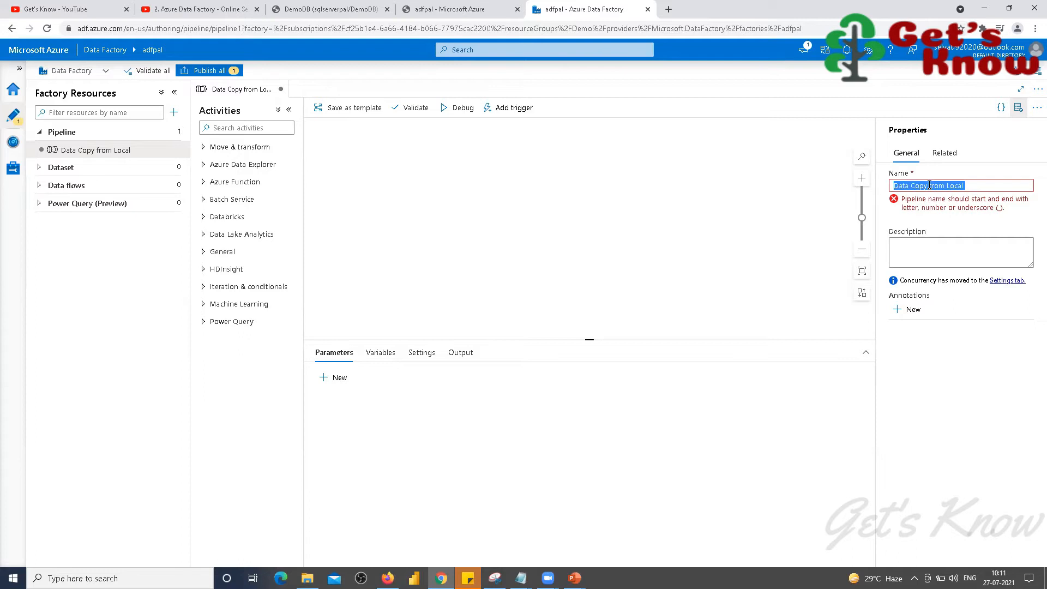
pyautogui.write('Datacopy')
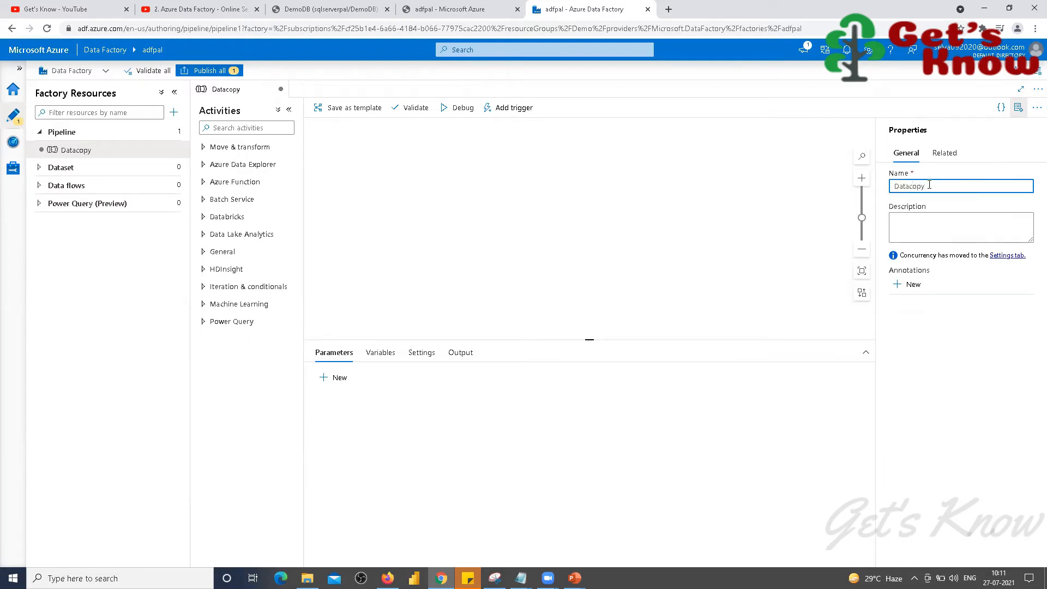
pyautogui.write('fromlocaltoazure')
pyautogui.press('Tab')
pyautogui.press('Tab')
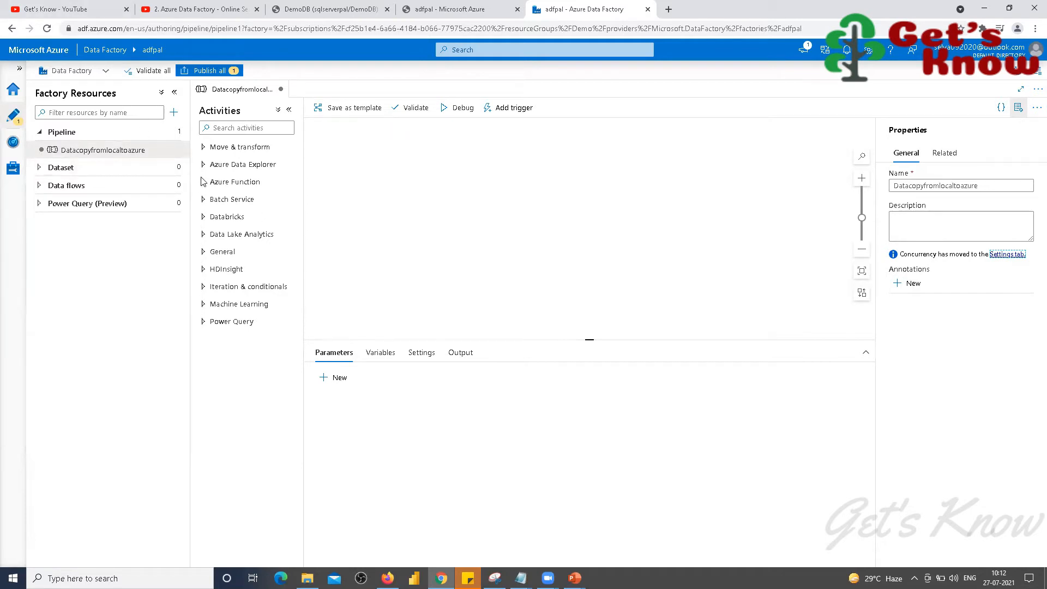
# Step: Drag a Copy data activity from Move & transform onto the pipeline canvas
pyautogui.click(202, 148)
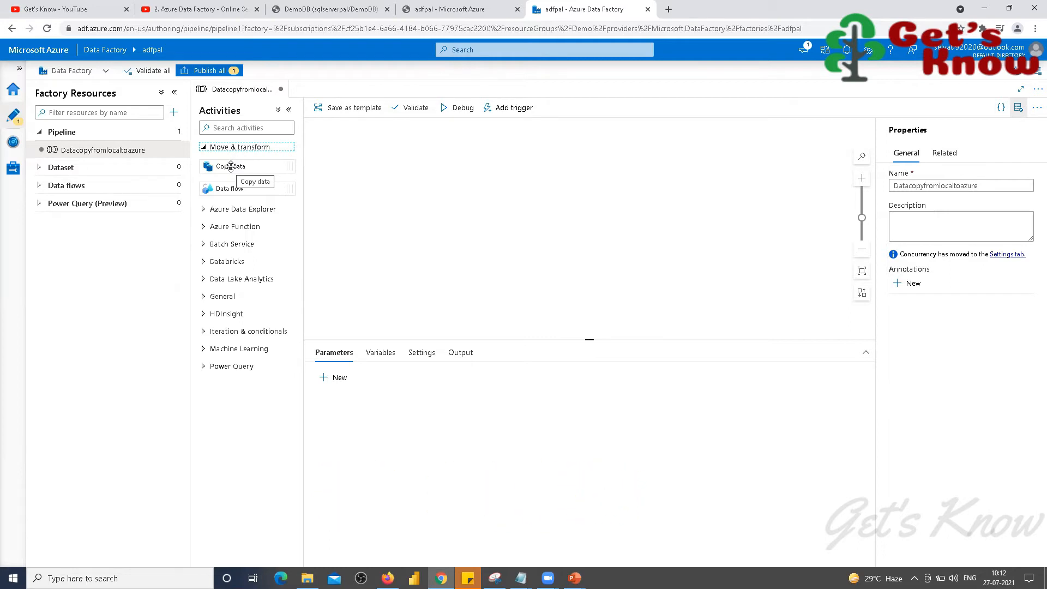
pyautogui.moveTo(228, 166); pyautogui.dragTo(445, 154)
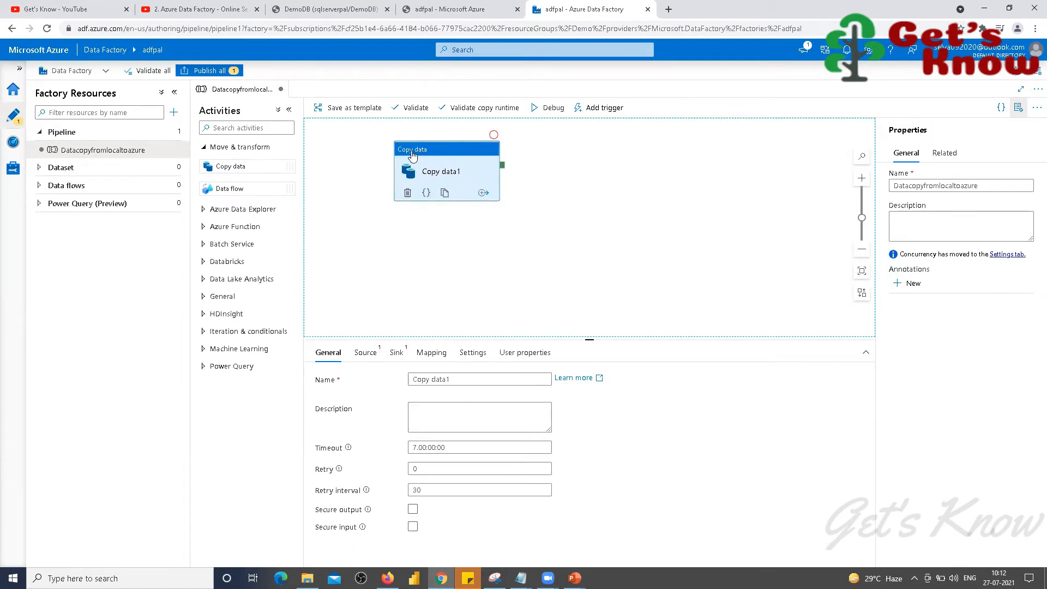
pyautogui.click(455, 378)
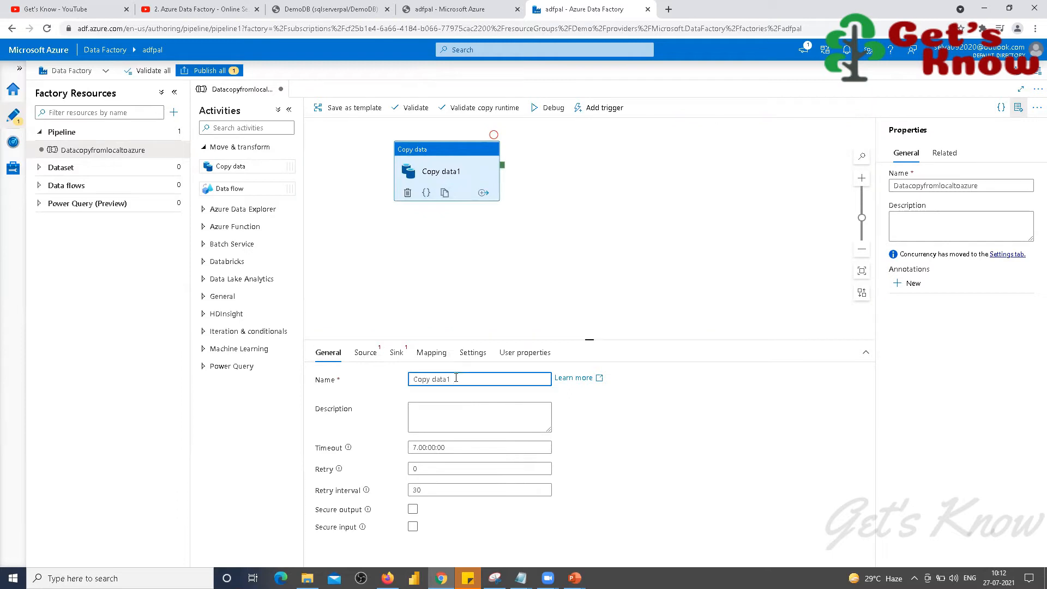
# Step: Name the activity 'Copy data from local to Azure' and show its Source settings
pyautogui.write('from')
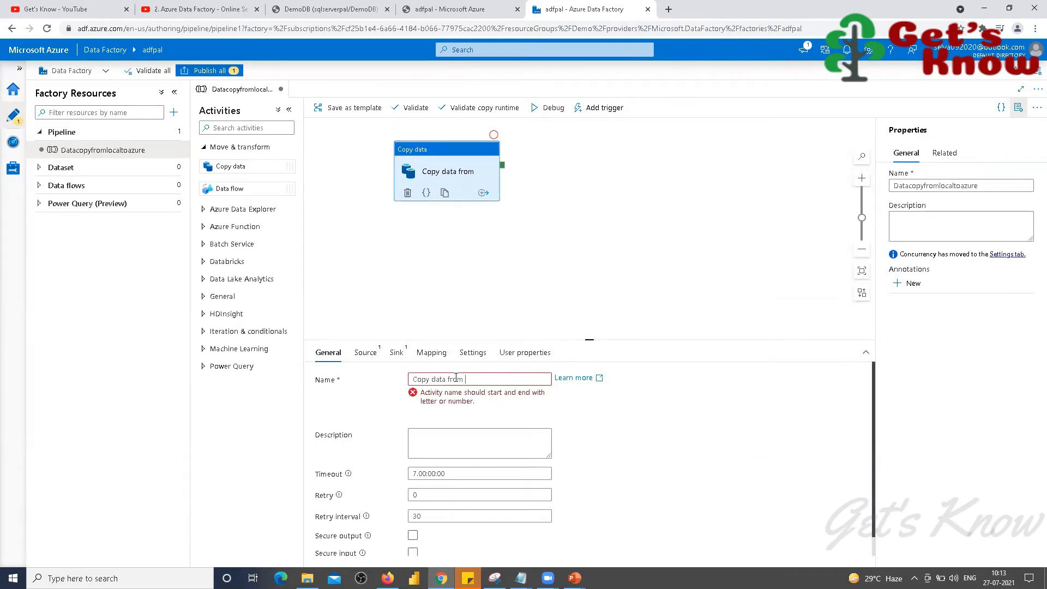
pyautogui.write('local')
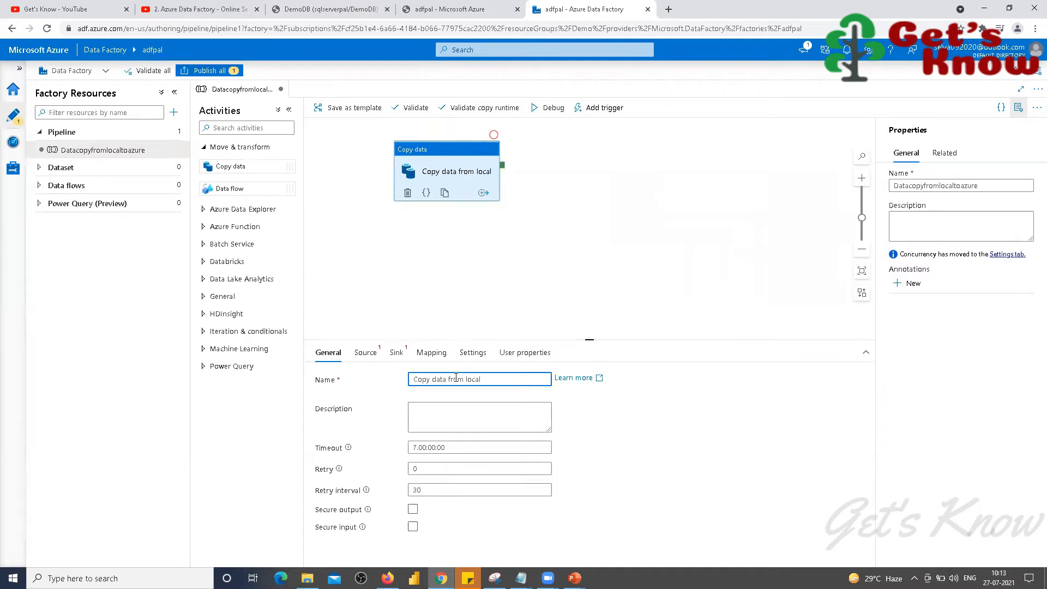
pyautogui.write(' to Azure')
pyautogui.click(433, 415)
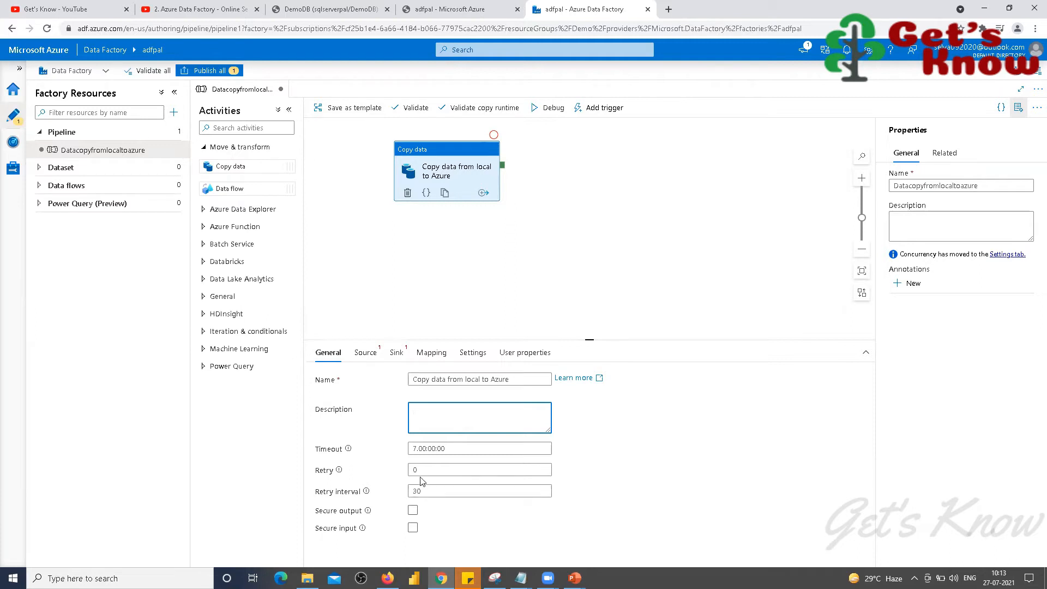
pyautogui.click(365, 355)
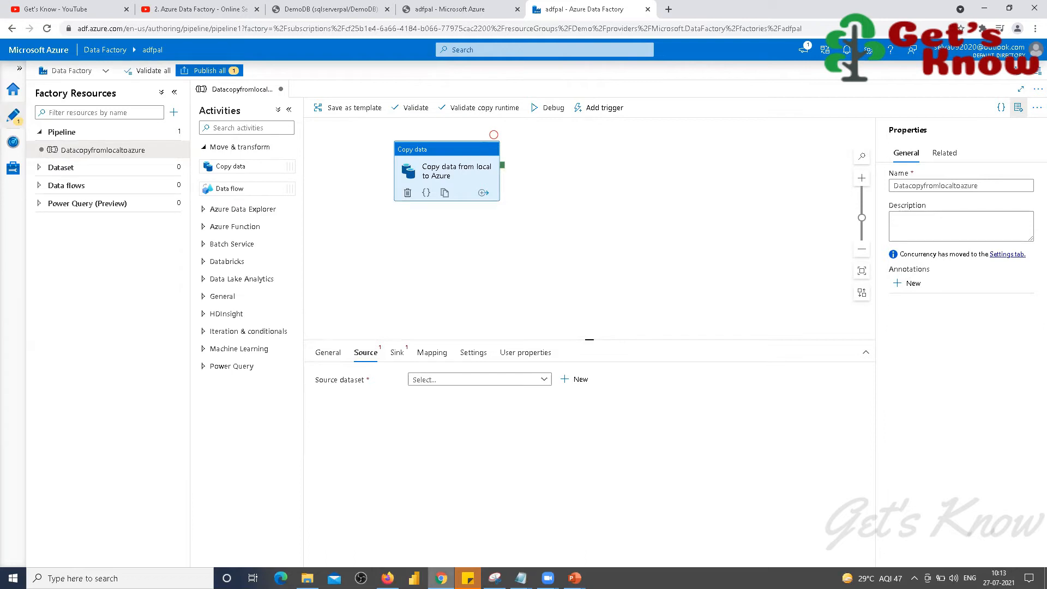
pyautogui.click(307, 578)
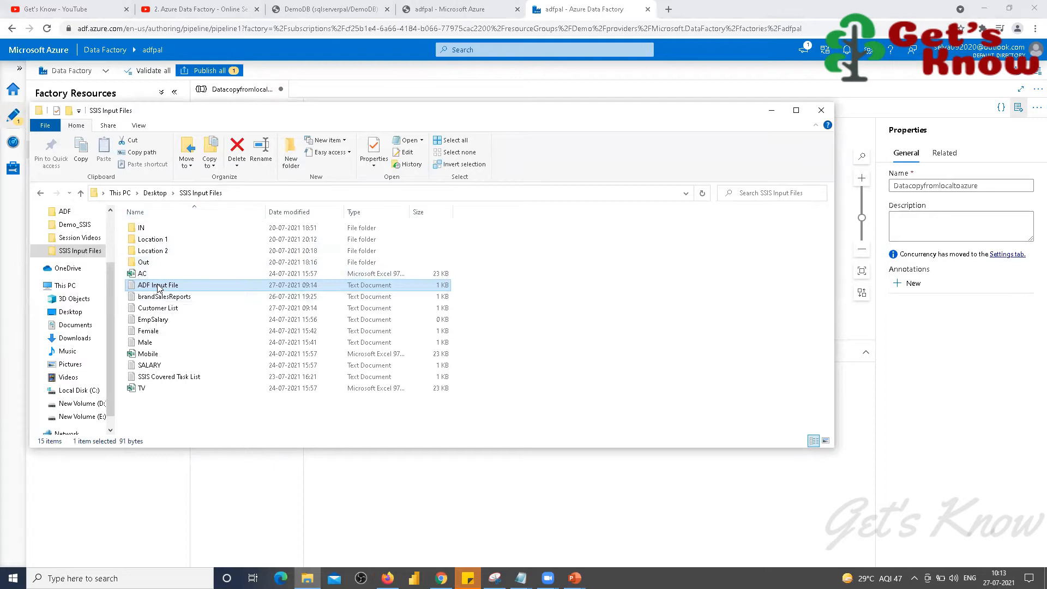
pyautogui.click(236, 194)
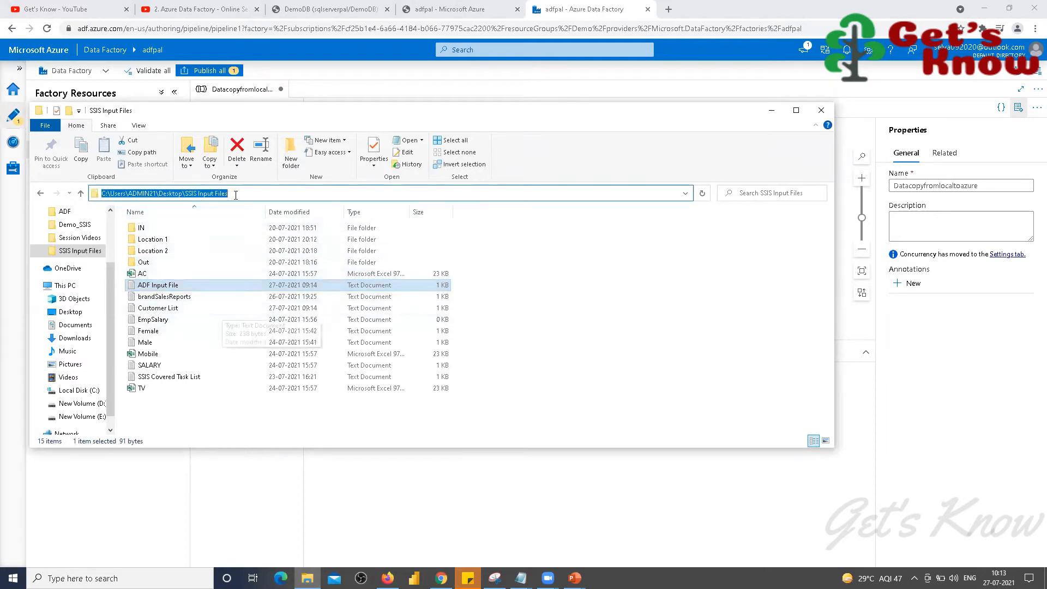
pyautogui.click(162, 289)
pyautogui.click(161, 289)
pyautogui.click(242, 193)
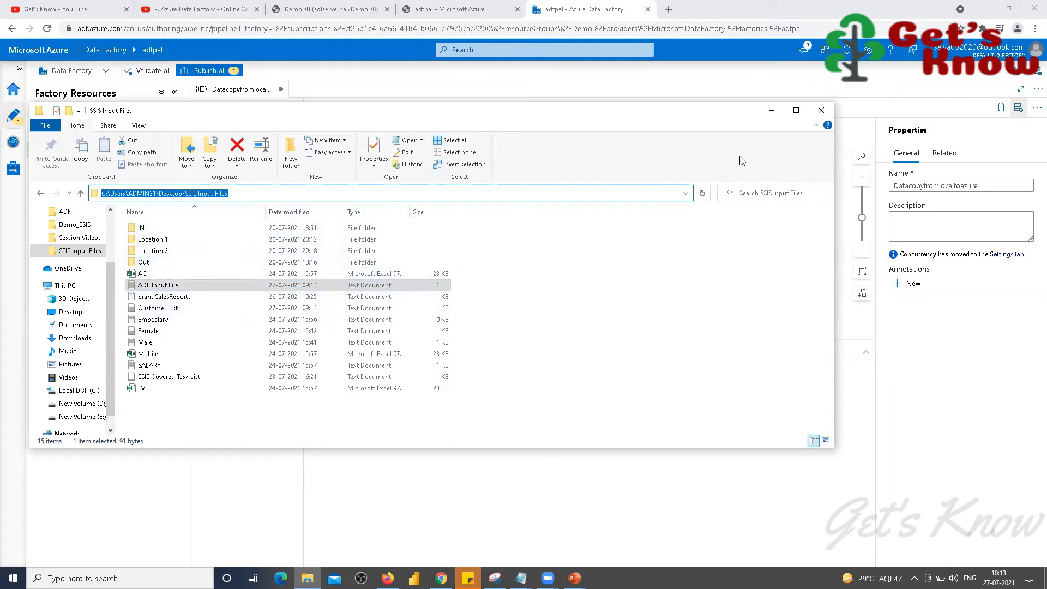
pyautogui.click(773, 112)
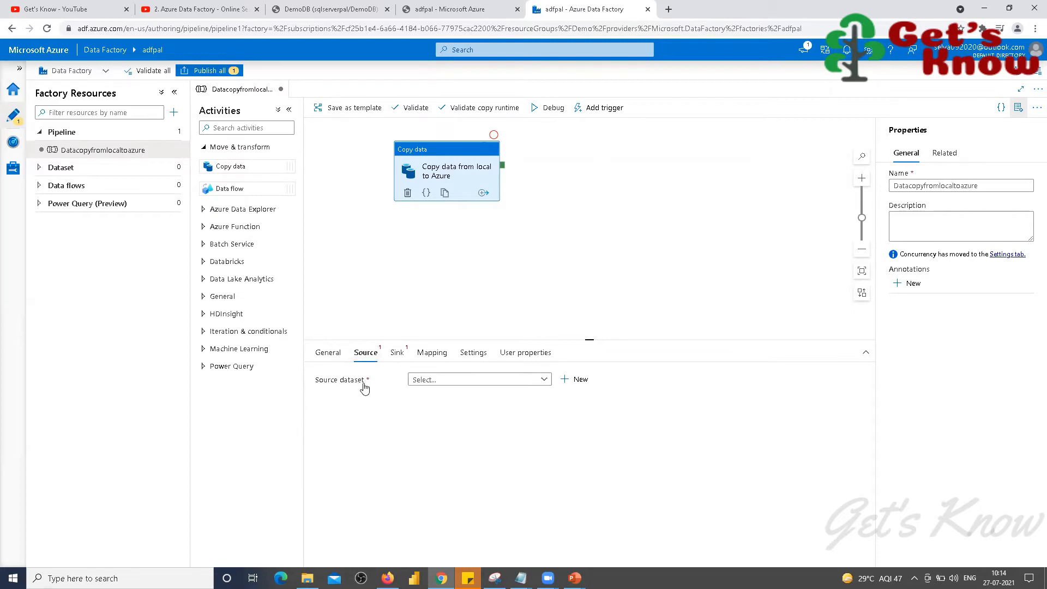
# Step: Dismiss File Explorer, launch Notepad from Windows search and type 'COnnection' into the new note
pyautogui.click(307, 578)
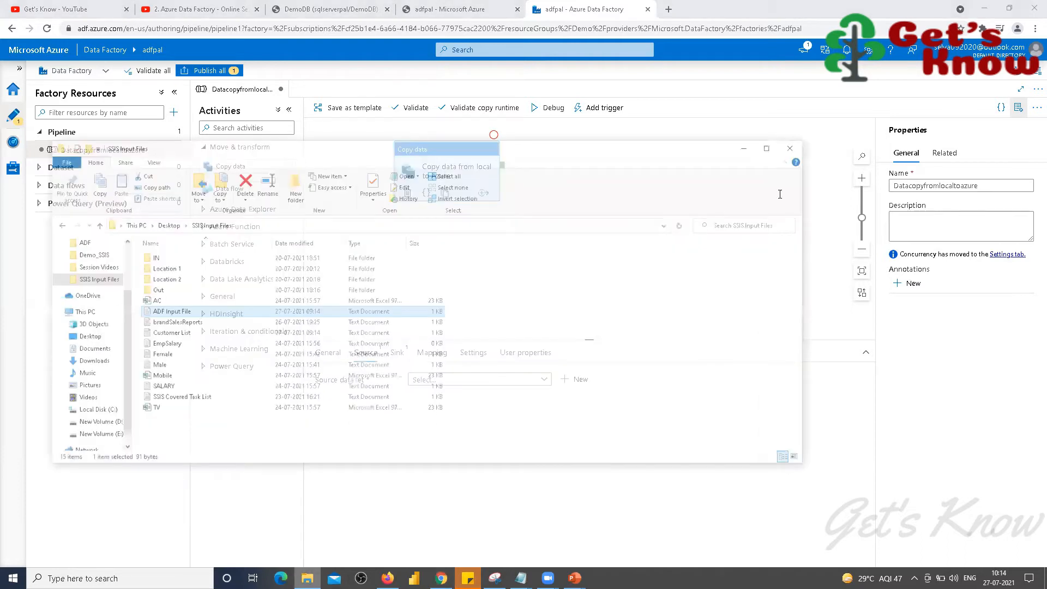
pyautogui.click(782, 124)
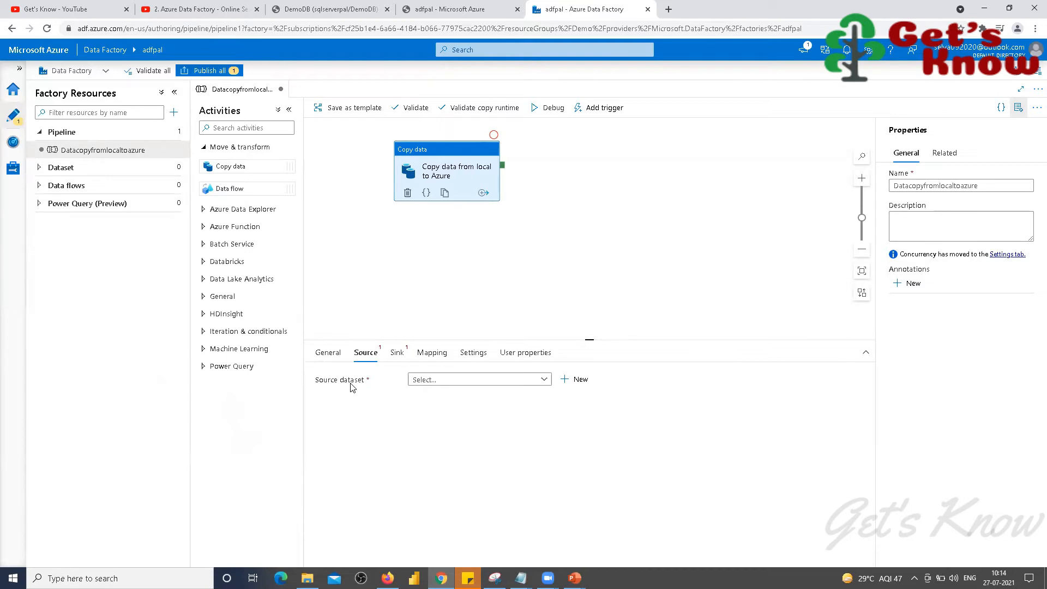
pyautogui.press('super')
pyautogui.write('notepad')
pyautogui.press('Return')
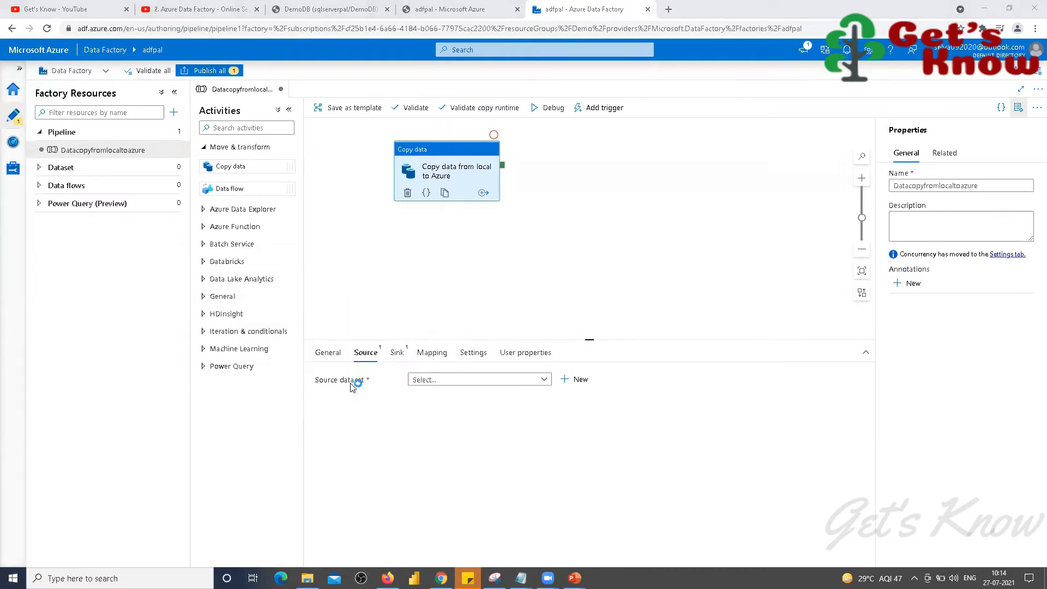
pyautogui.write('COnnection')
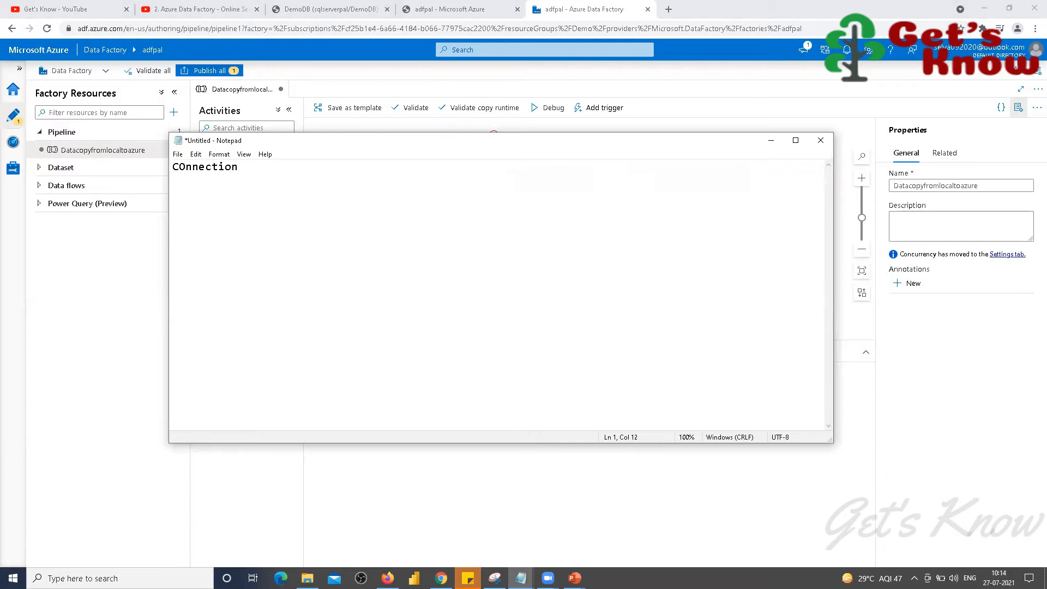
# Step: Correct 'COnnection' to 'Connection' and append '--> Linked Service' to the line
pyautogui.press('Delete')
pyautogui.write('o')
pyautogui.press('End')
pyautogui.write('-->')
pyautogui.write(' Linked')
pyautogui.write(' Service')
# Step: Add '--> Integtared Runtime' to the line and remove the duplicate 'I' from that term
pyautogui.write('-->')
pyautogui.write(' IR')
pyautogui.write('integtared')
pyautogui.press('End')
pyautogui.write('untime')
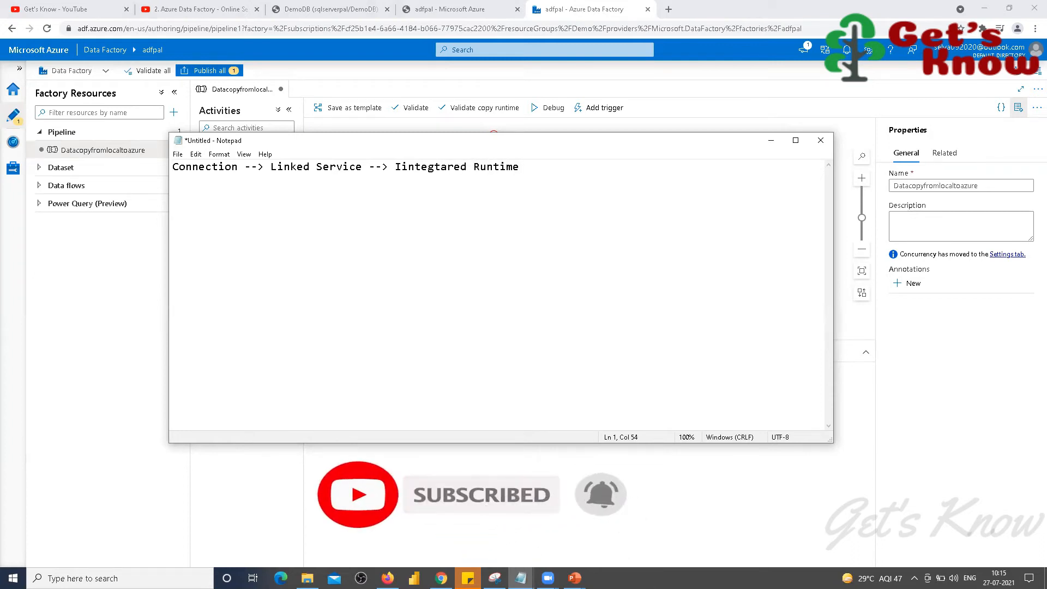
pyautogui.hotkey('ctrl', 'Left')
pyautogui.hotkey('ctrl', 'Left')
pyautogui.press('Right')
pyautogui.press('Delete')
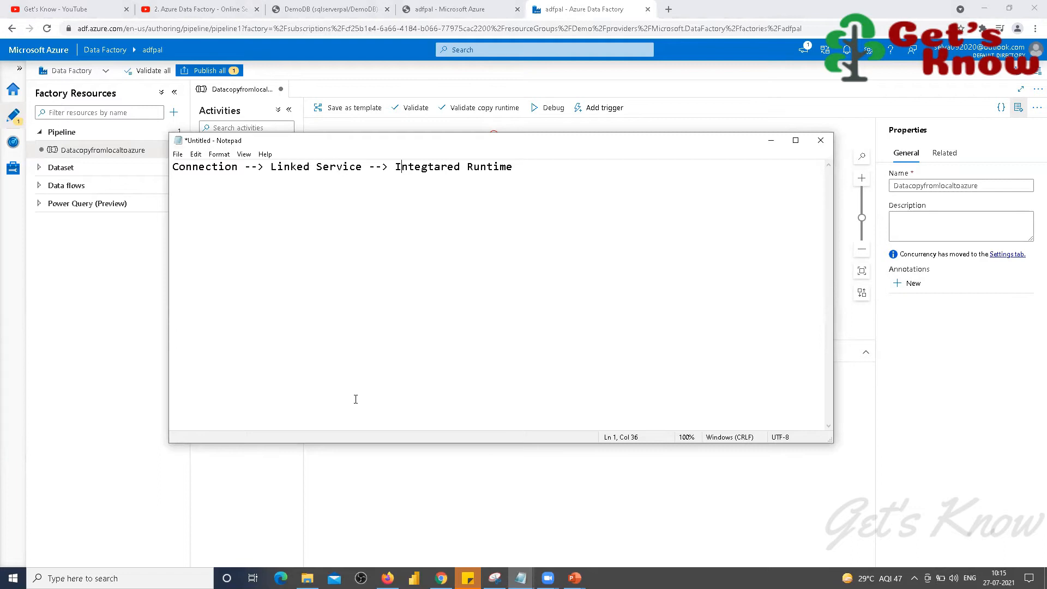
# Step: Type 'Local System' and indented 'Local', 'Azure' and 'Azure SSIS' lines under Integtared Runtime, fixing the 'Az=ure' typo
pyautogui.click(513, 167)
pyautogui.write('Local System')
pyautogui.press('Return')
pyautogui.press('Tab')
pyautogui.press('Tab')
pyautogui.press('Tab')
pyautogui.press('Tab')
pyautogui.press('Tab')
pyautogui.write('Local')
pyautogui.write('Az')
pyautogui.write('=ure')
pyautogui.press('BackSpace')
pyautogui.press('BackSpace')
pyautogui.press('BackSpace')
pyautogui.press('BackSpace')
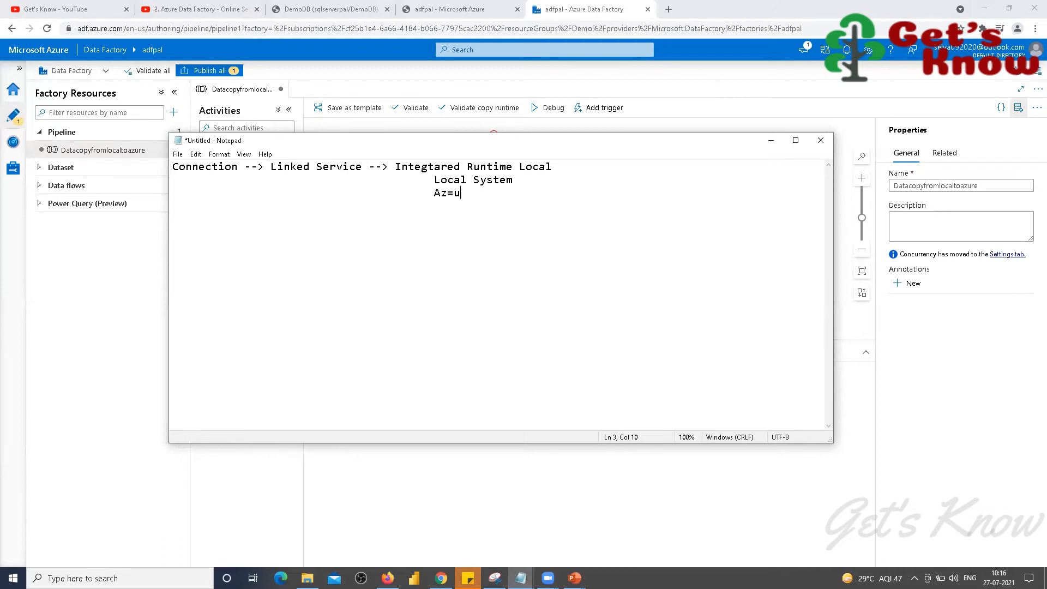
pyautogui.write('ure \t\t\t\t\t')
pyautogui.write('Azure SSIS')
pyautogui.moveTo(519, 169); pyautogui.dragTo(567, 175)
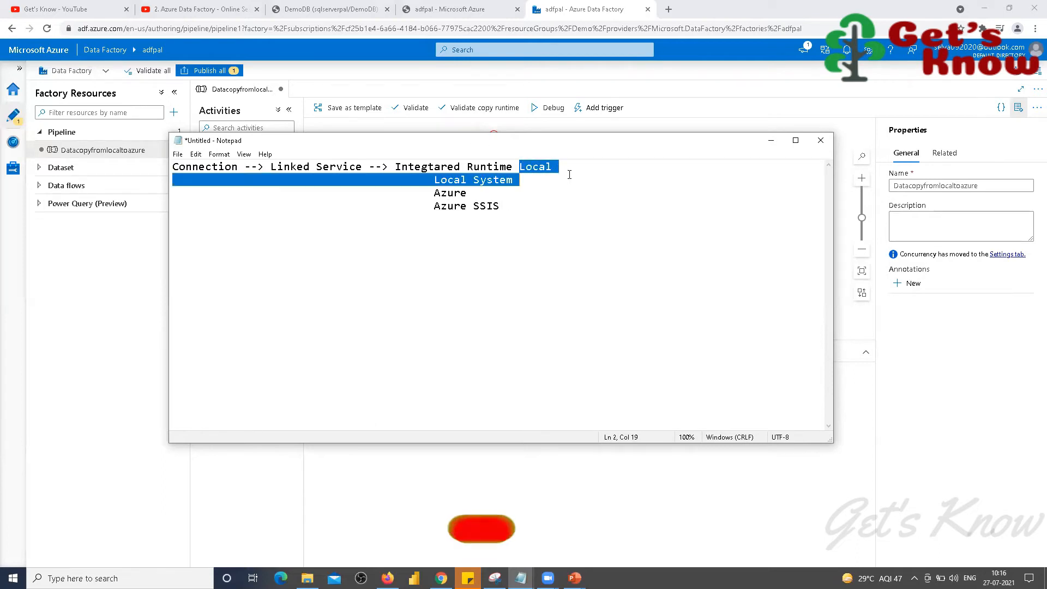
# Step: Delete the stray 'Local' from the first line and add '--> SelfHosted' after Local System
pyautogui.click(541, 169)
pyautogui.doubleClick(542, 169)
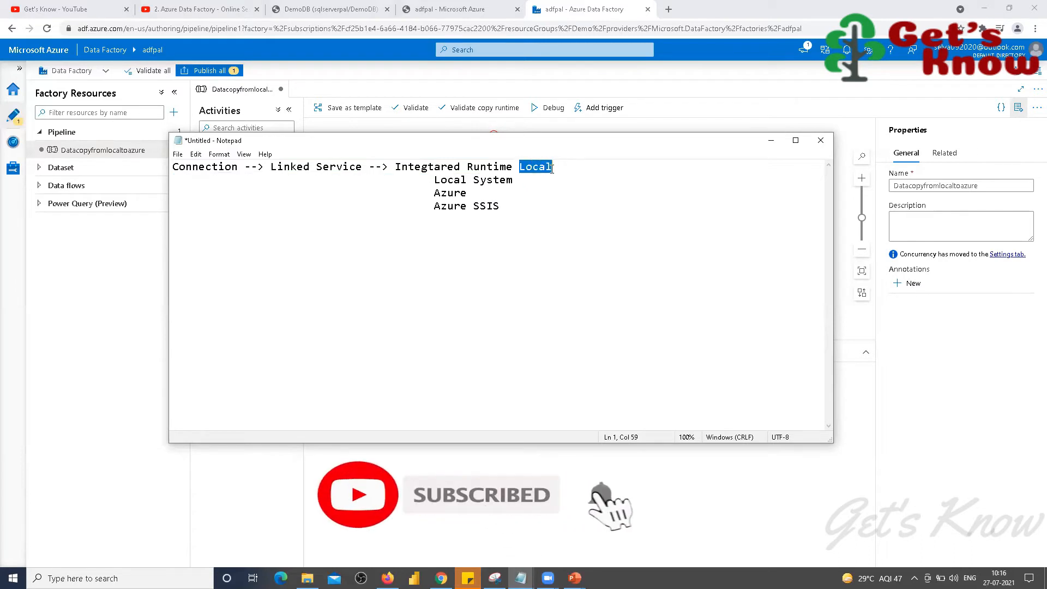
pyautogui.press('BackSpace')
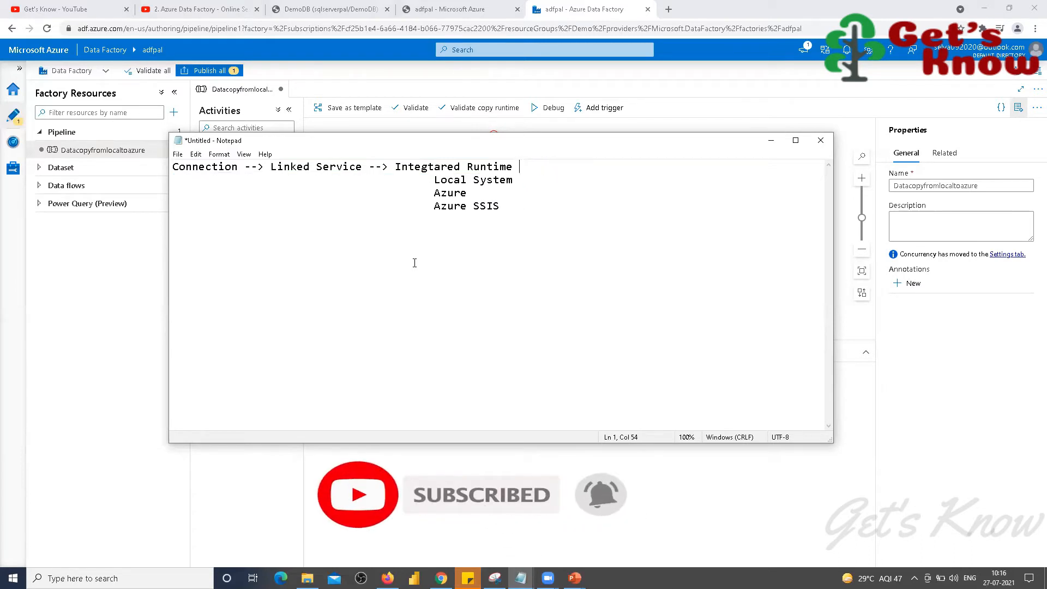
pyautogui.click(446, 180)
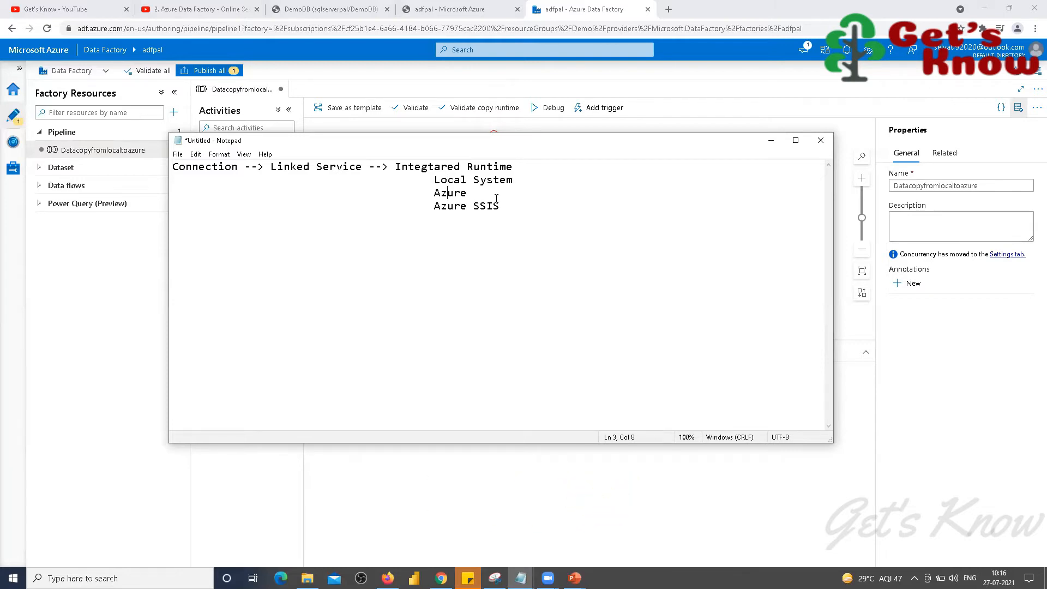
pyautogui.click(525, 181)
pyautogui.write('--> SelfHosted')
# Step: Add '---> Azure IR' after Azure and '--->' after Azure SSIS, highlighting the SelfHosted mapping
pyautogui.click(524, 193)
pyautogui.write('---> Azure IR \t\t\t\t\tAzure SSIS --->')
pyautogui.moveTo(434, 180); pyautogui.dragTo(462, 185)
pyautogui.moveTo(566, 187); pyautogui.dragTo(599, 185)
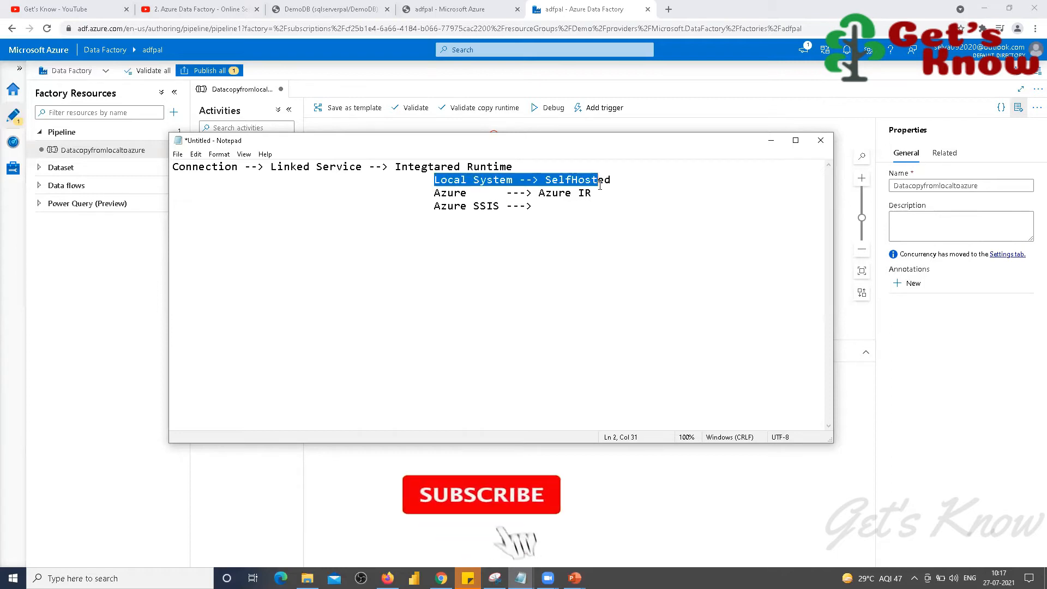
pyautogui.click(620, 178)
# Step: Glance at the pipeline canvas, then highlight 'Integtared Runtime' and 'Linked Service' in the notes
pyautogui.click(771, 140)
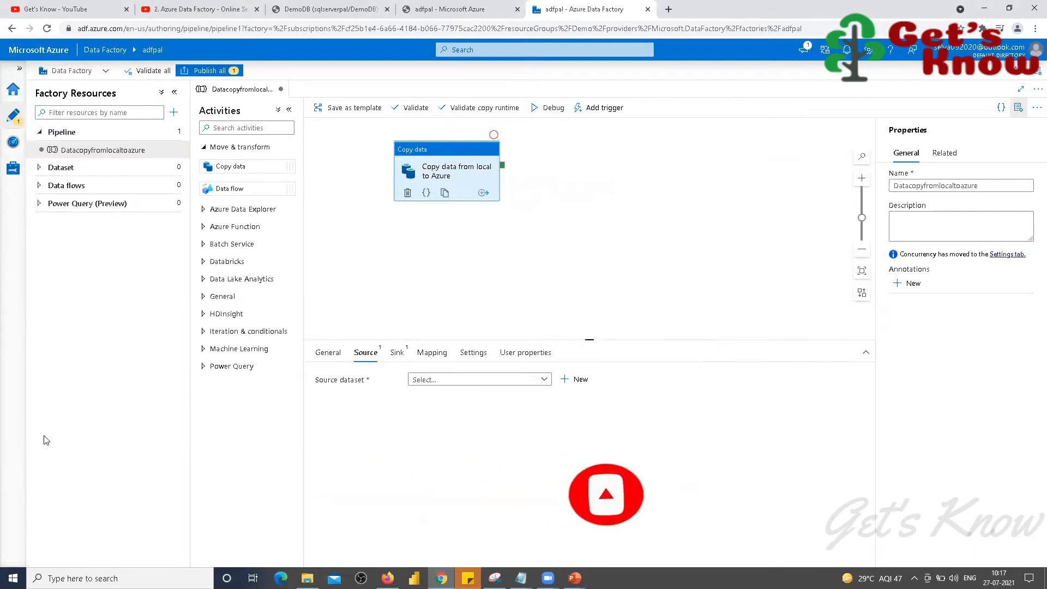
pyautogui.moveTo(521, 577)
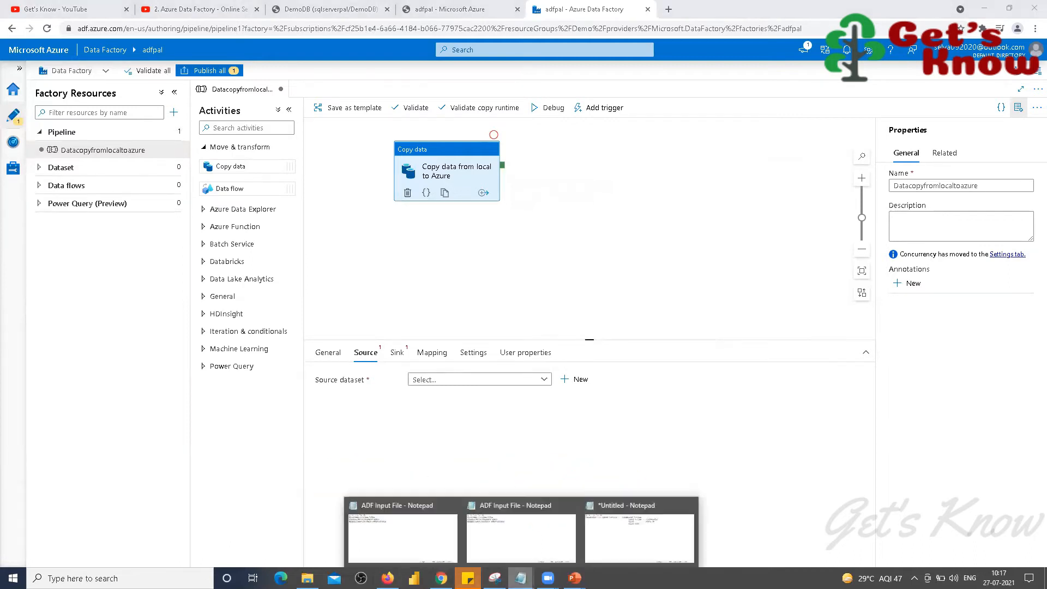
pyautogui.click(632, 529)
pyautogui.moveTo(397, 171); pyautogui.dragTo(542, 165)
pyautogui.moveTo(267, 167); pyautogui.dragTo(362, 164)
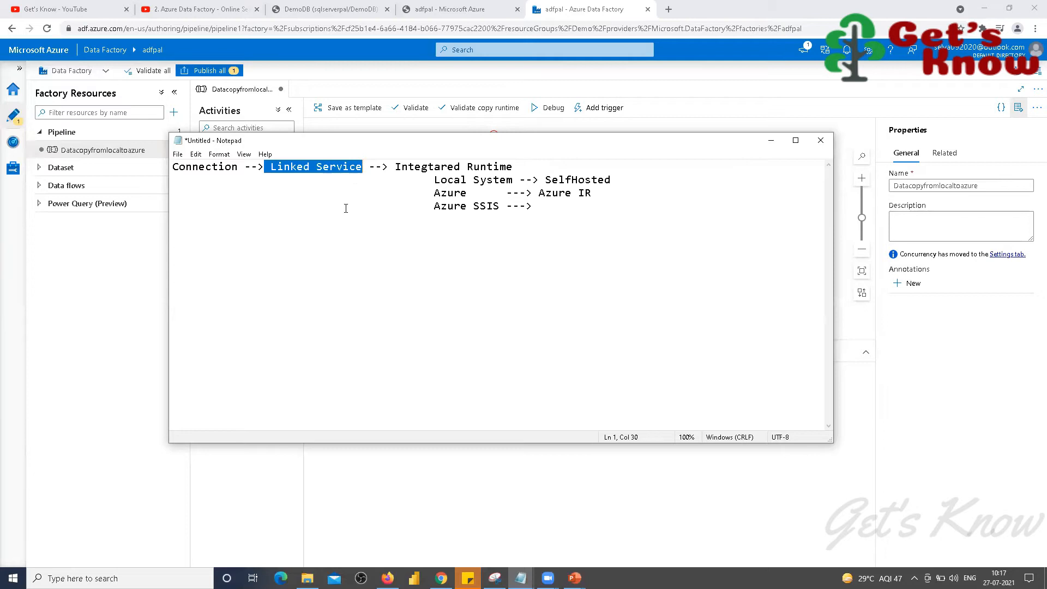
# Step: Hide the notes and go to Integration runtimes under Connections in the Manage hub
pyautogui.click(770, 140)
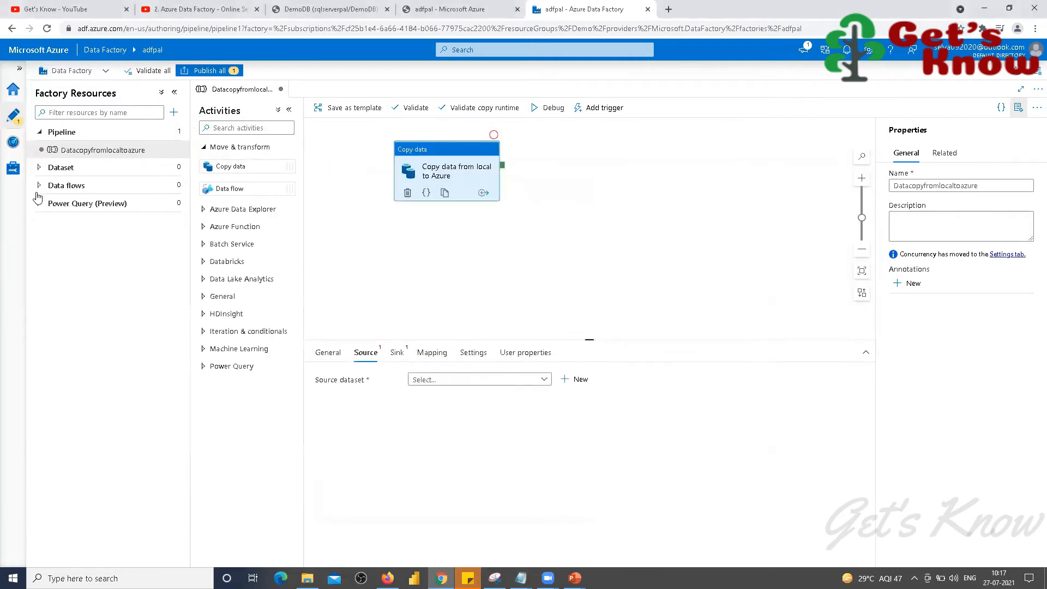
pyautogui.click(10, 170)
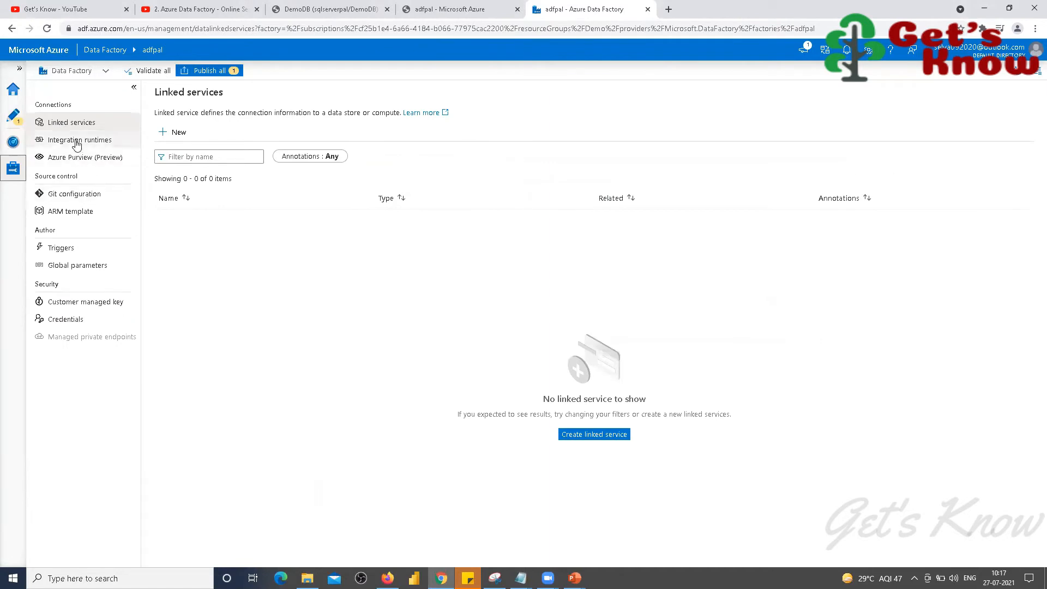
pyautogui.click(77, 142)
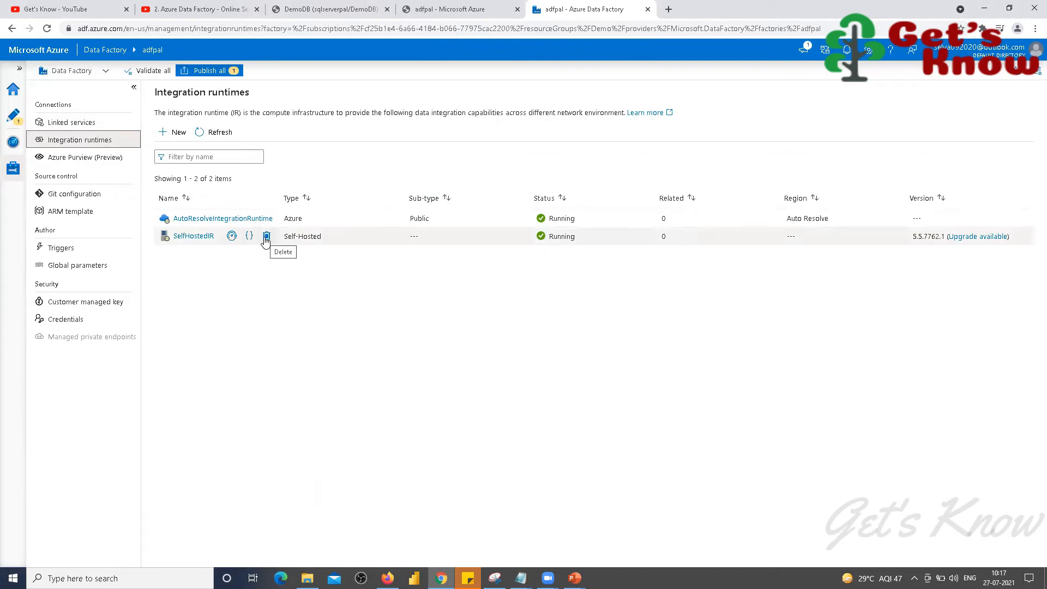
# Step: Start a new Azure, Self-Hosted integration runtime with the Self-Hosted network environment
pyautogui.click(178, 133)
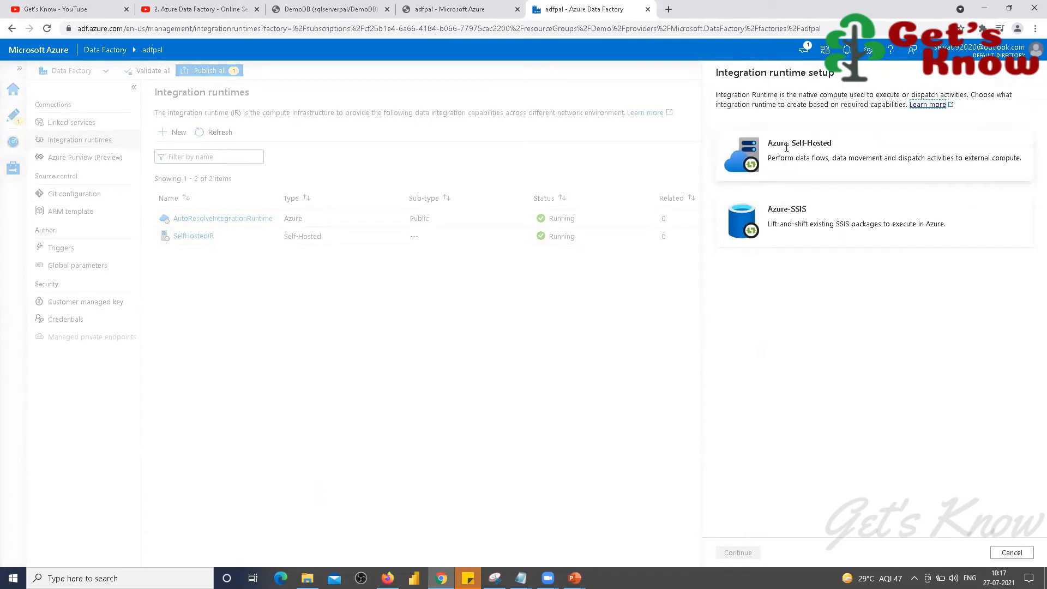
pyautogui.click(783, 145)
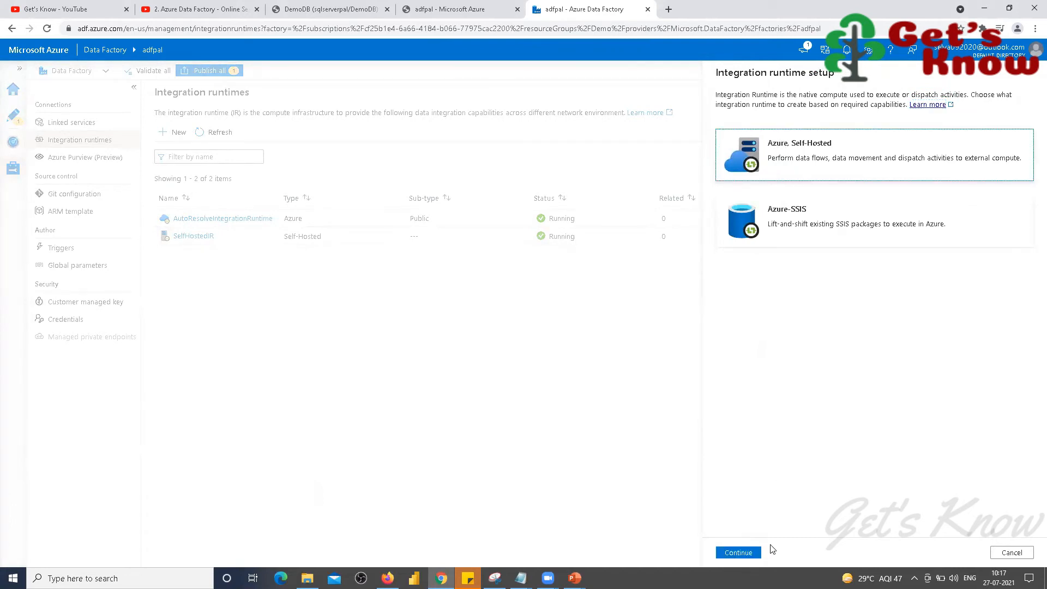
pyautogui.click(741, 552)
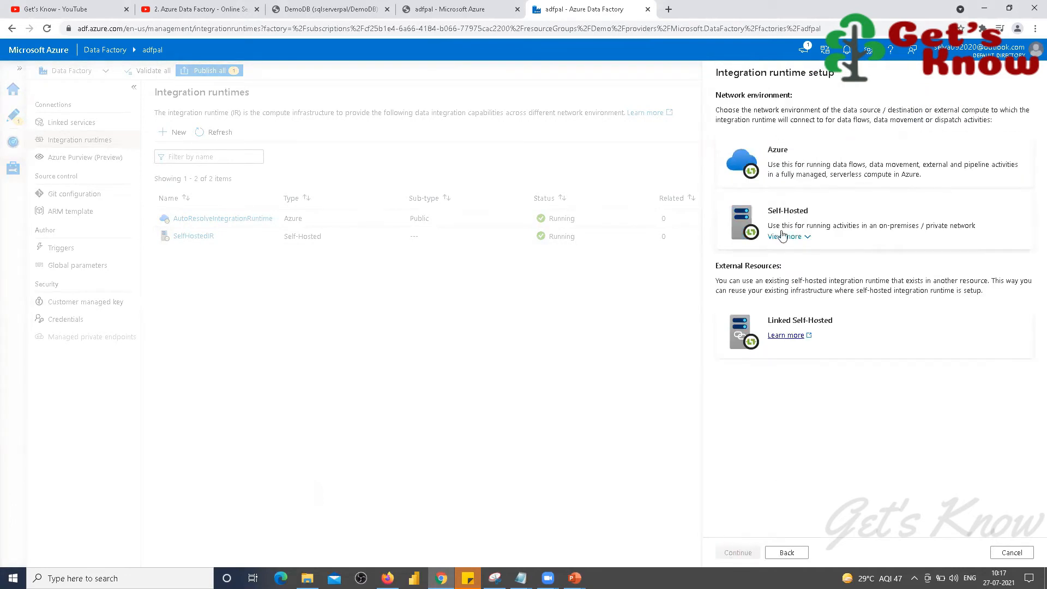
pyautogui.click(785, 211)
pyautogui.click(756, 553)
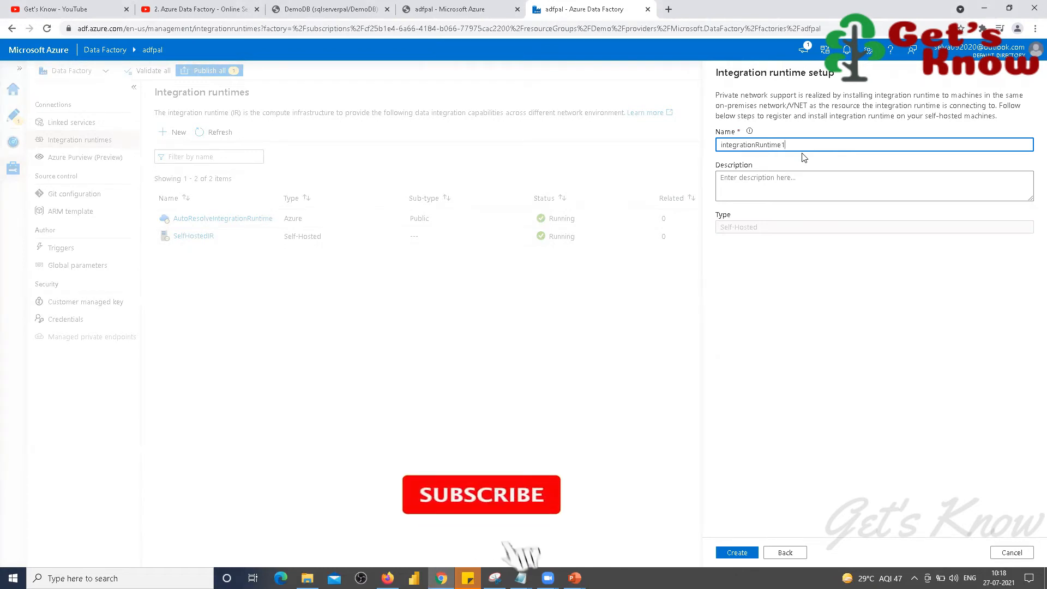
# Step: Replace the default runtime name integrationRuntime1 with 'SHIR'
pyautogui.hotkey('ctrl', 'a')
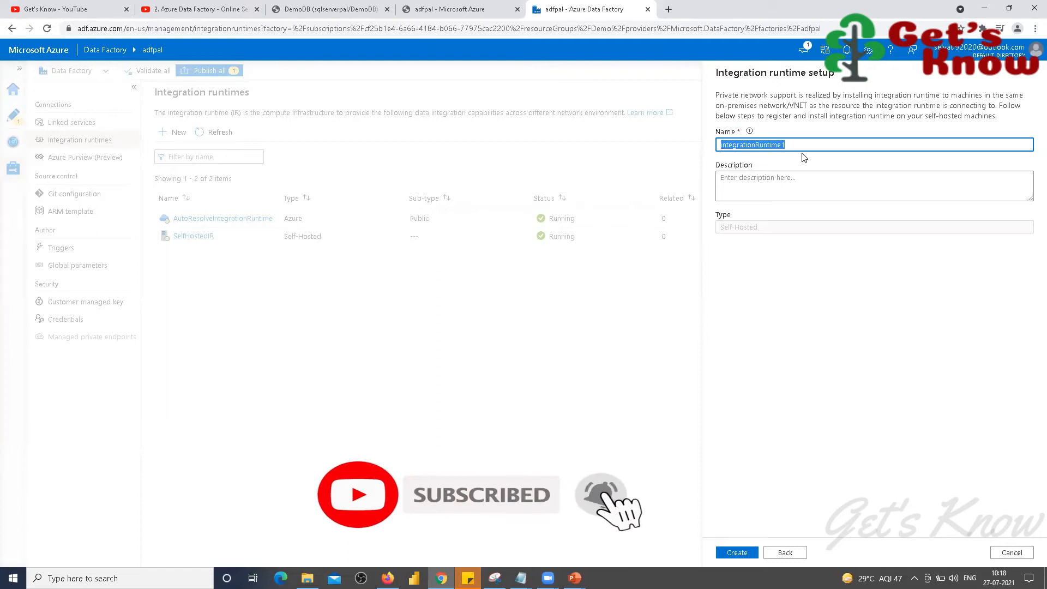
pyautogui.write('SHIR')
pyautogui.click(756, 307)
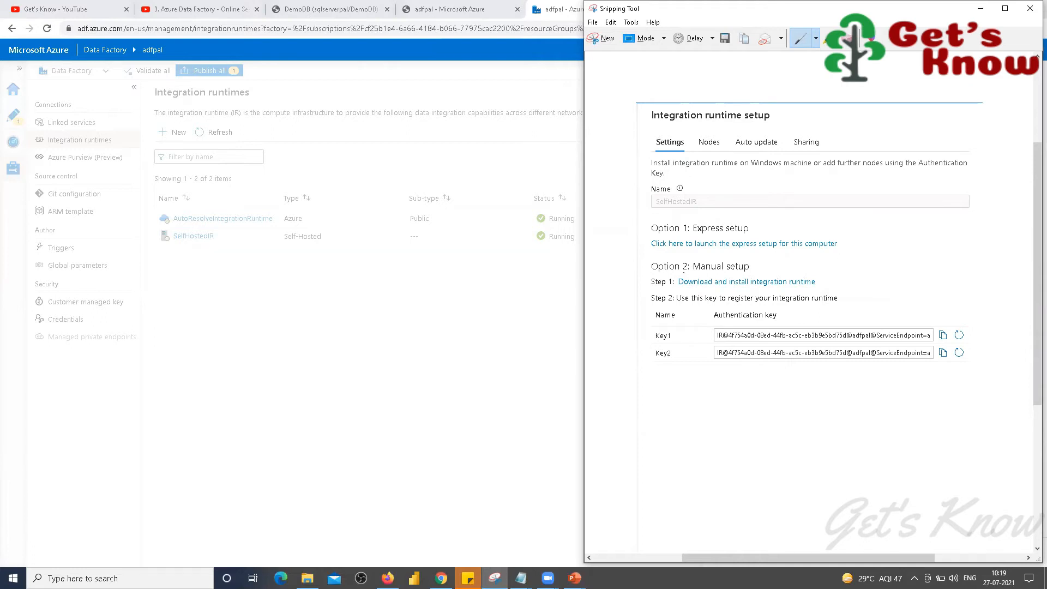
pyautogui.click(379, 309)
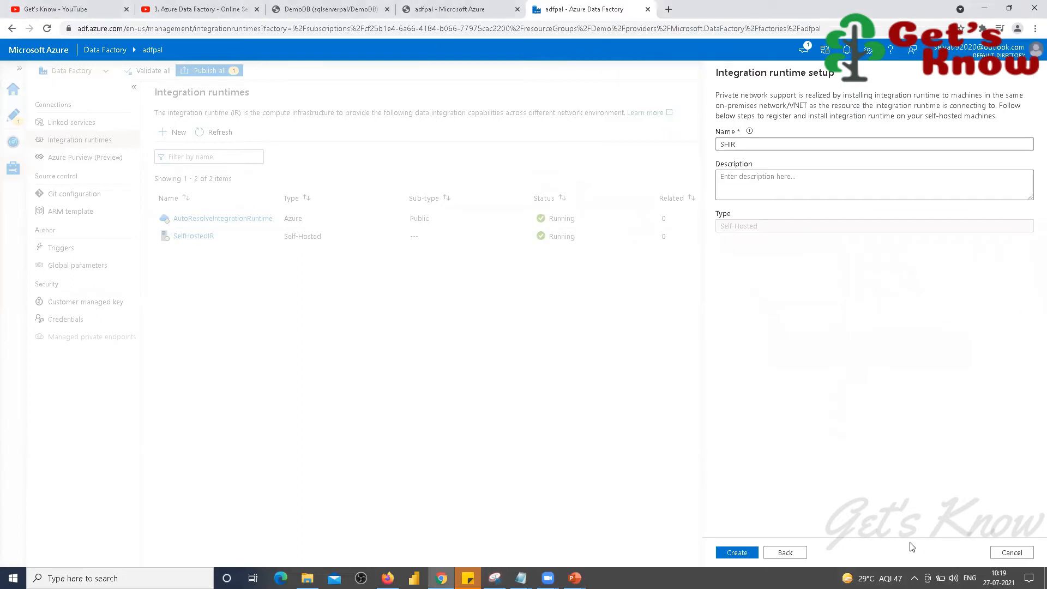
# Step: Launch Microsoft Integration Runtime Configuration Manager via an 'integ' search, then open File Explorer's 'integ' results
pyautogui.press('super')
pyautogui.press('super')
pyautogui.press('super')
pyautogui.write('iteg')
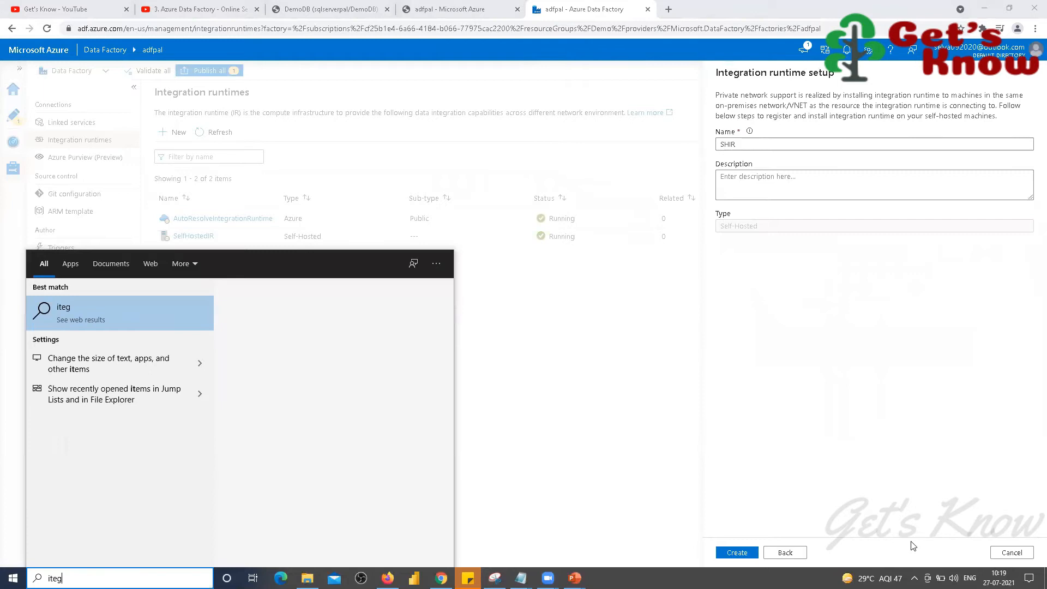
pyautogui.press('BackSpace')
pyautogui.press('BackSpace')
pyautogui.press('BackSpace')
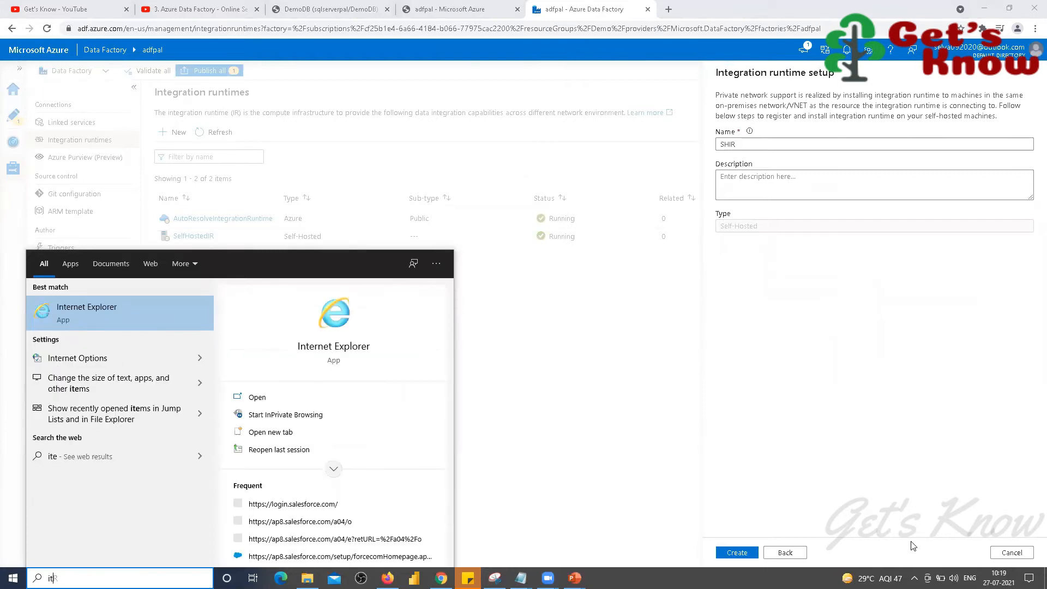
pyautogui.write('nteg')
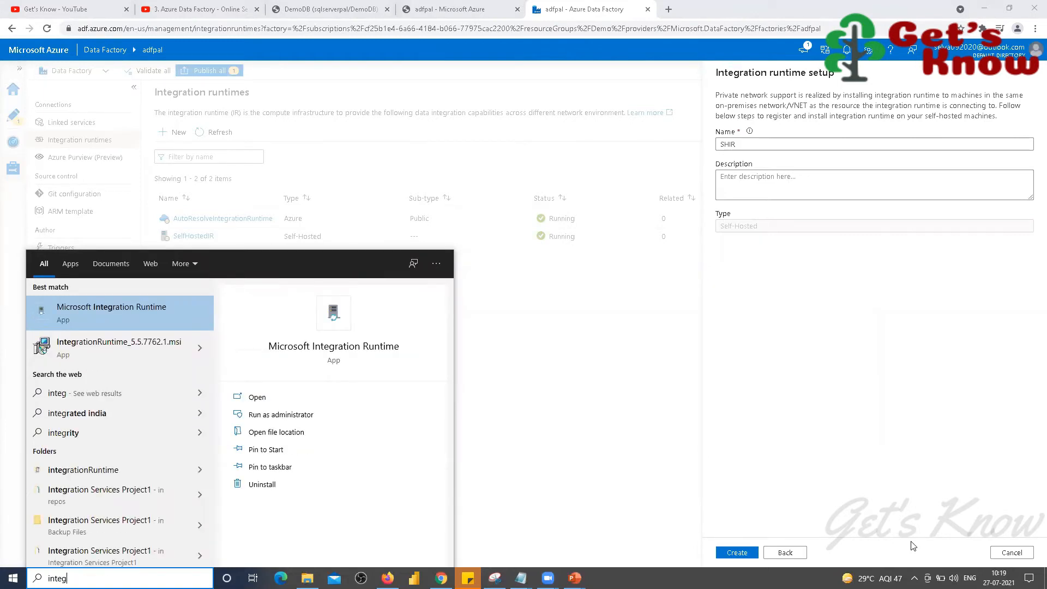
pyautogui.click(87, 307)
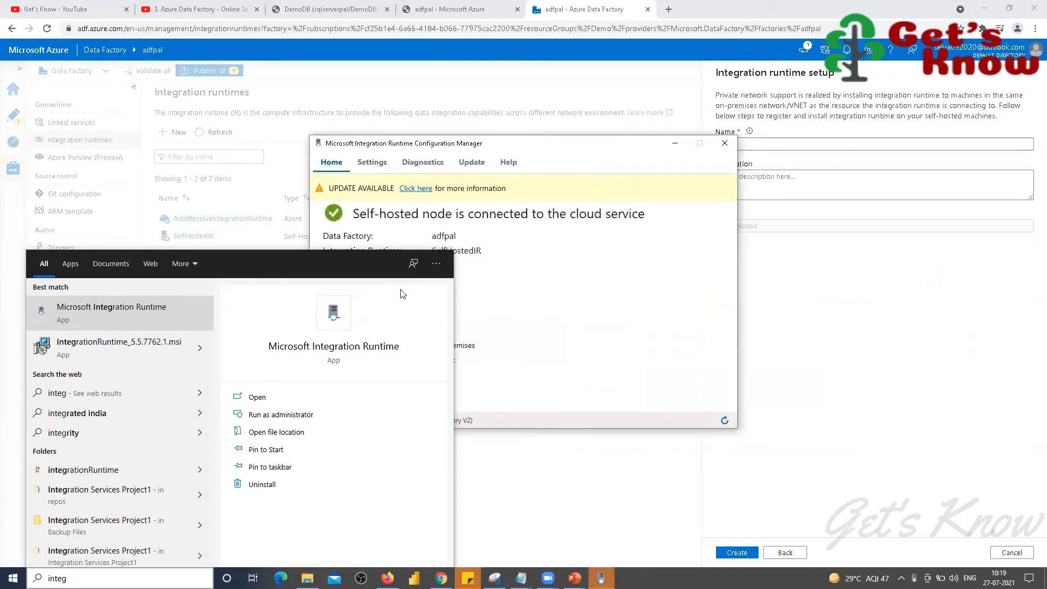
pyautogui.click(524, 270)
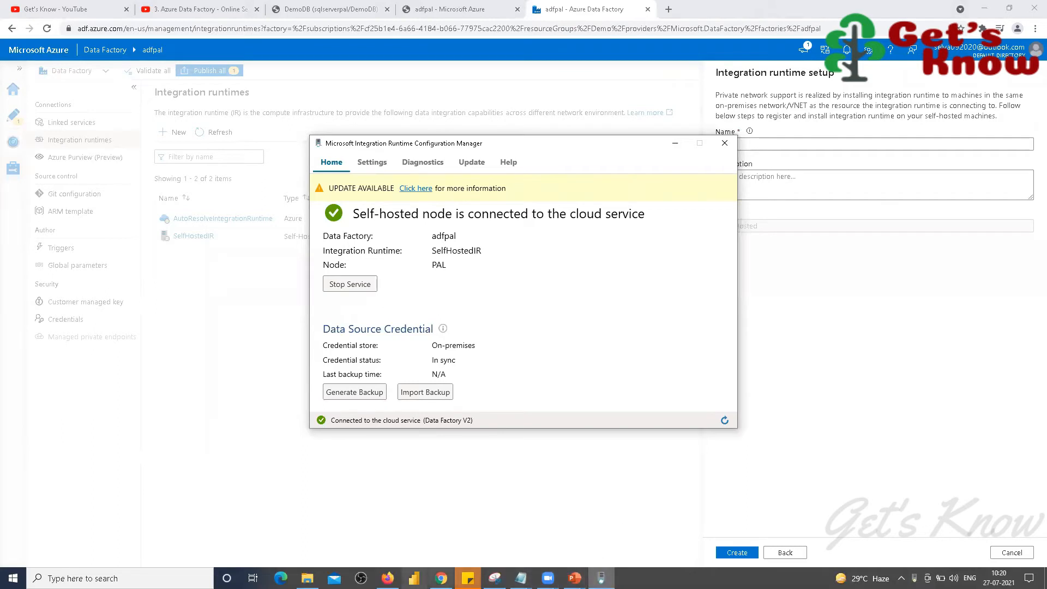
pyautogui.moveTo(307, 578)
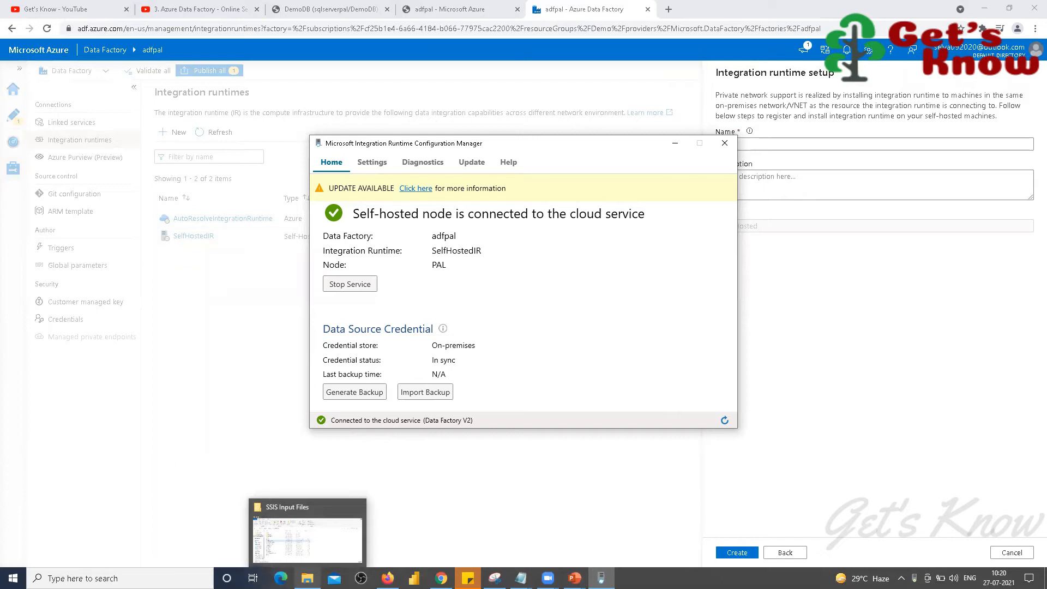
pyautogui.click(301, 543)
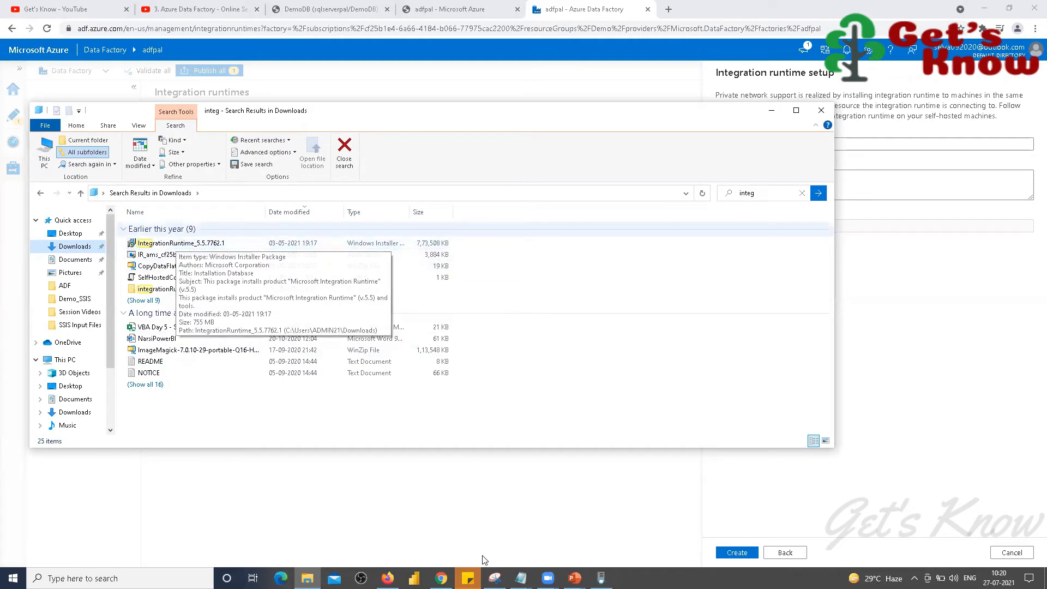
# Step: Minimize the Explorer 'integ' results and bring up the runtime setup-options screenshot
pyautogui.click(308, 578)
pyautogui.click(494, 578)
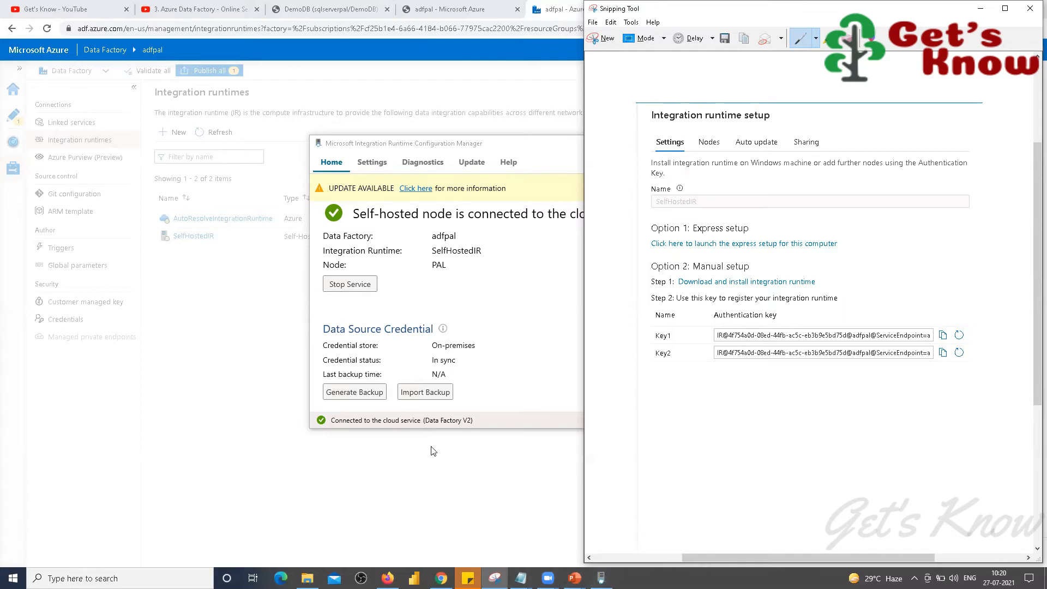
# Step: Minimize Integration Runtime Configuration Manager and the Snipping Tool screenshot to reveal the browser
pyautogui.click(307, 577)
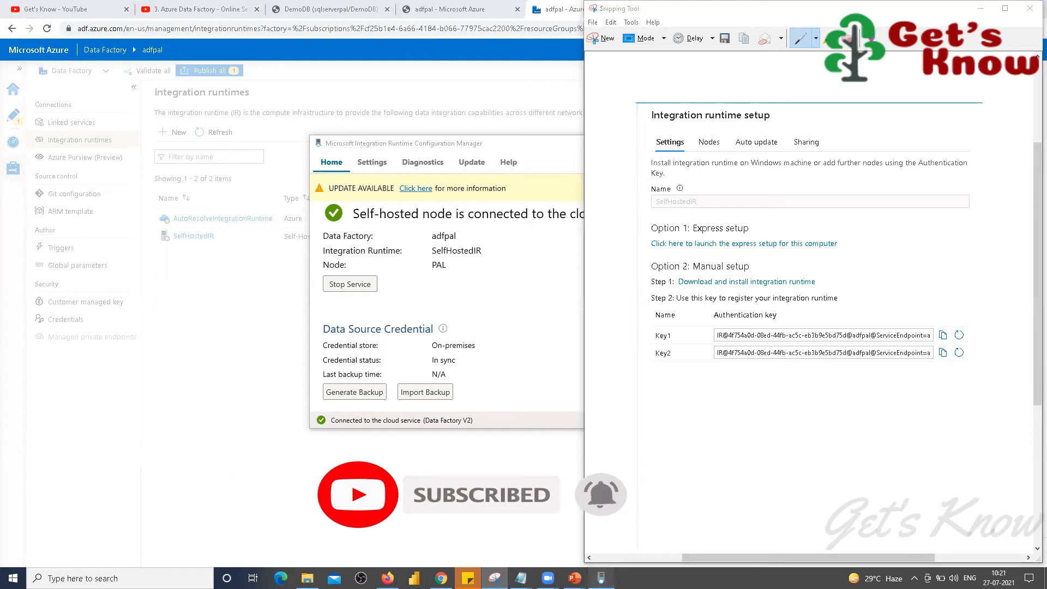
pyautogui.click(480, 284)
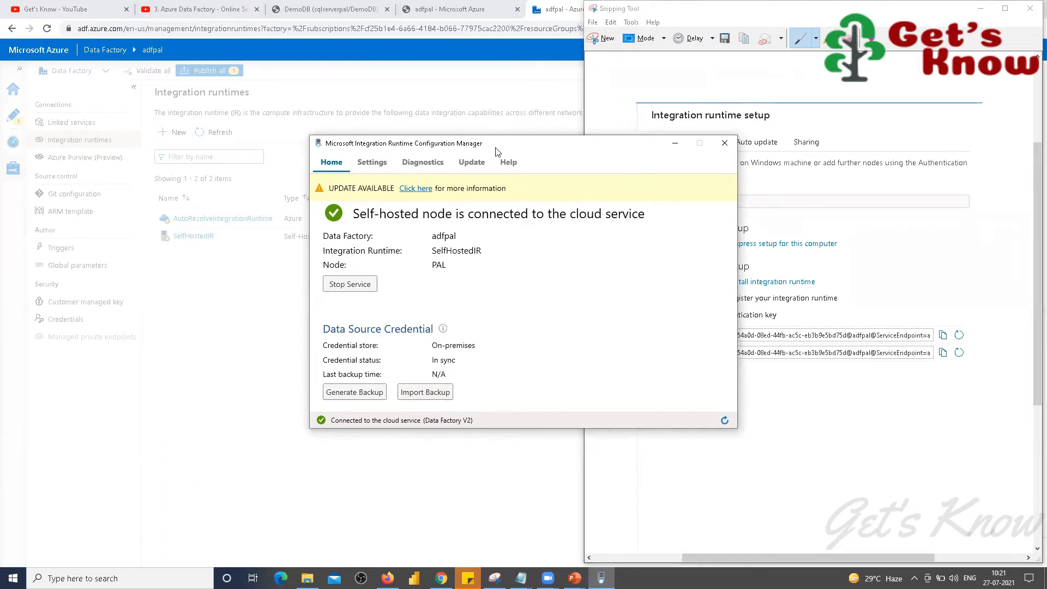
pyautogui.click(675, 144)
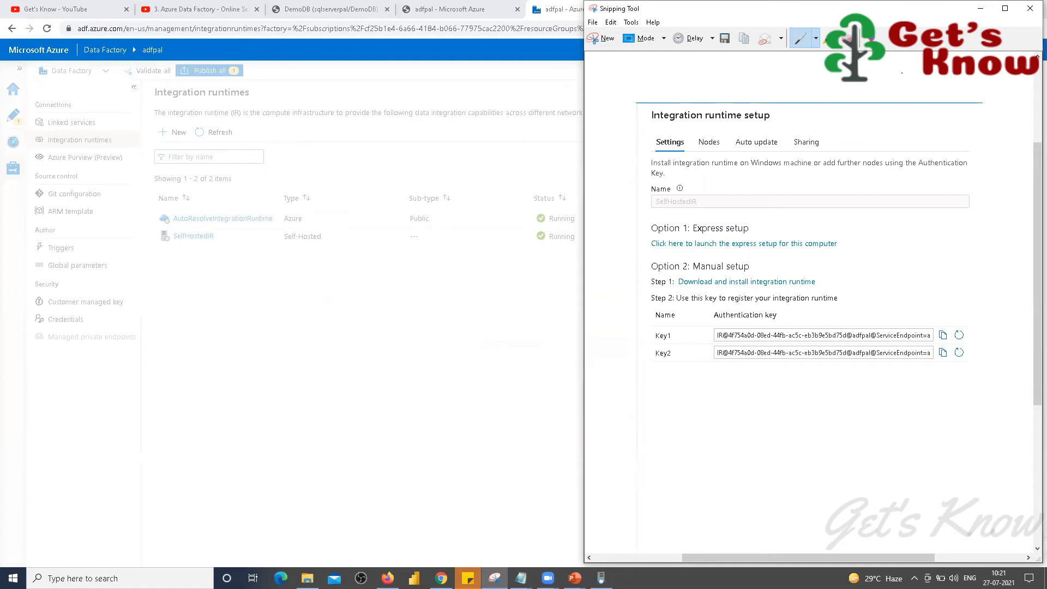
pyautogui.click(983, 11)
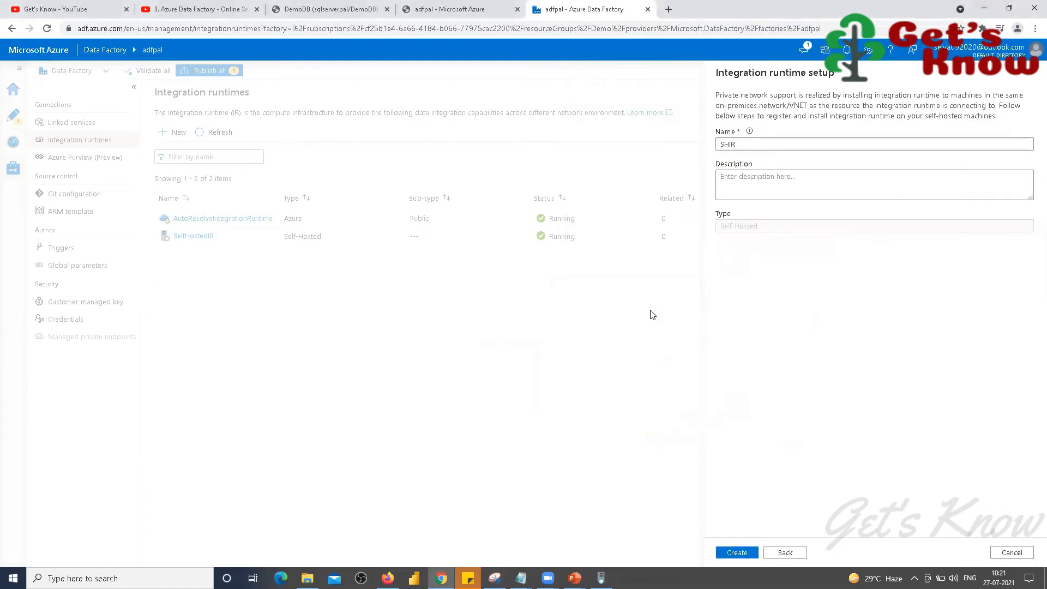
# Step: Create the SHIR self-hosted integration runtime and close its setup pane once the authentication keys are shown
pyautogui.click(737, 552)
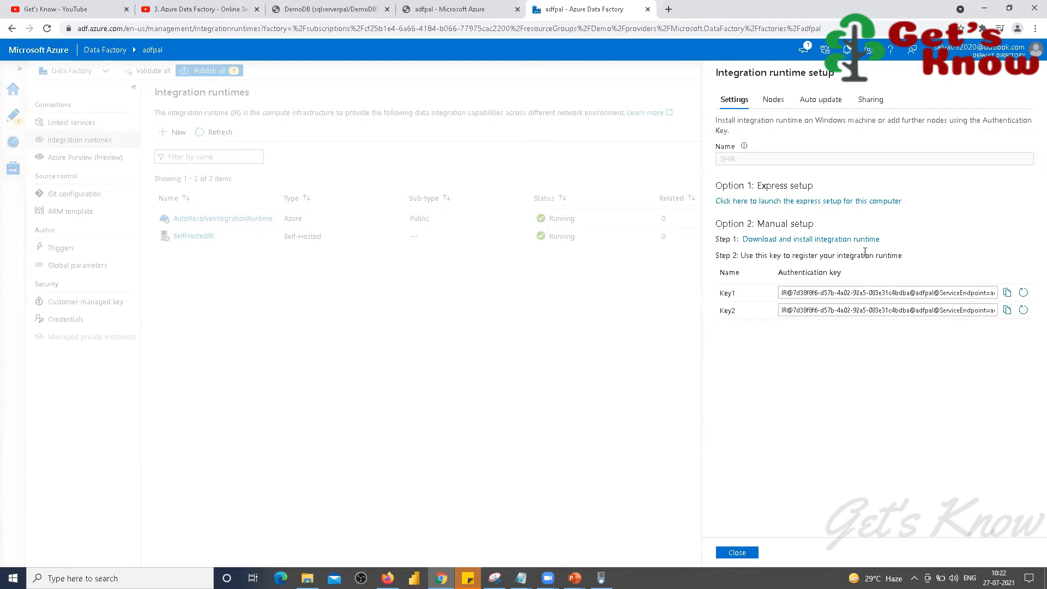
pyautogui.moveTo(718, 159)
pyautogui.click(737, 552)
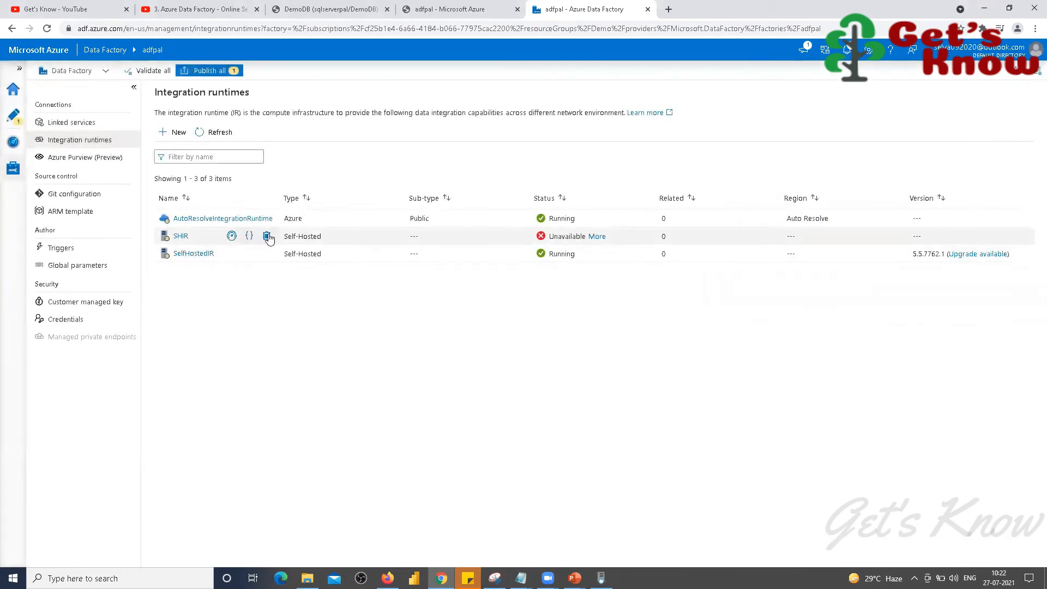
# Step: Delete the unavailable SHIR integration runtime and confirm the deletion
pyautogui.click(268, 236)
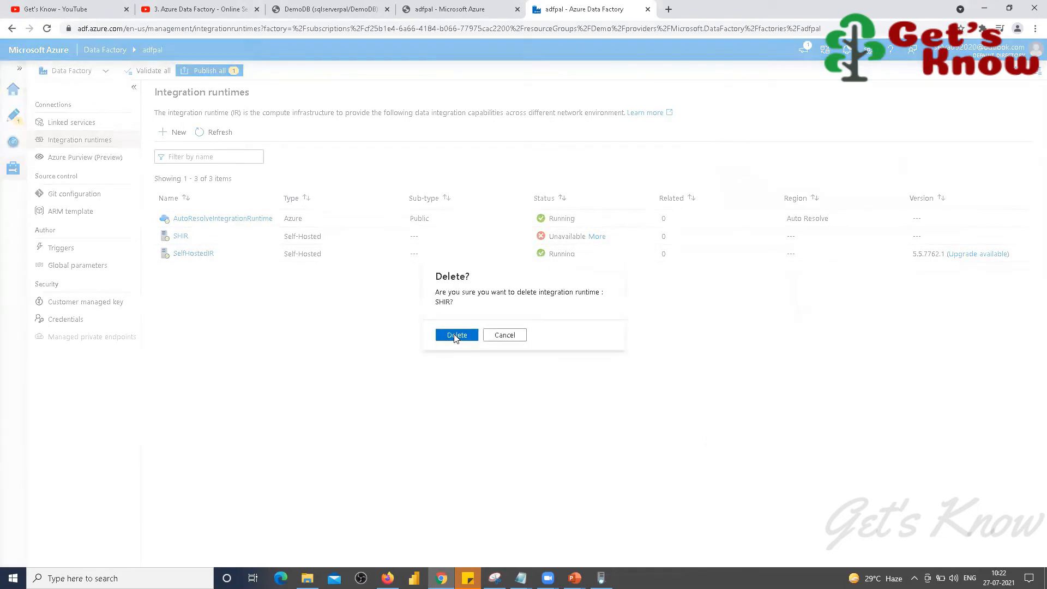
pyautogui.click(458, 334)
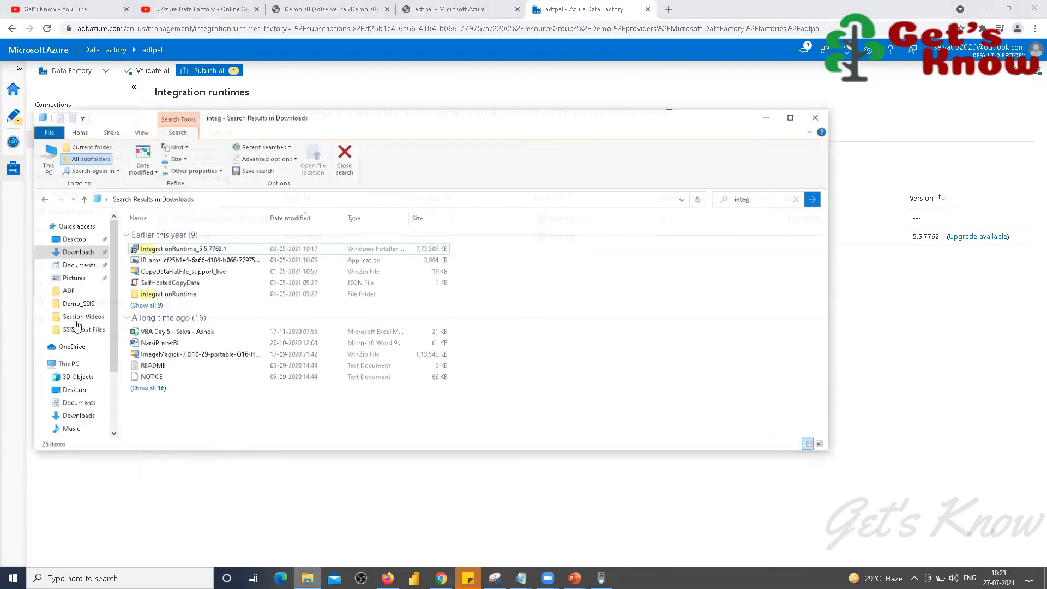
# Step: Open the SSIS Input Files folder in File Explorer, then minimize the Explorer window
pyautogui.click(43, 325)
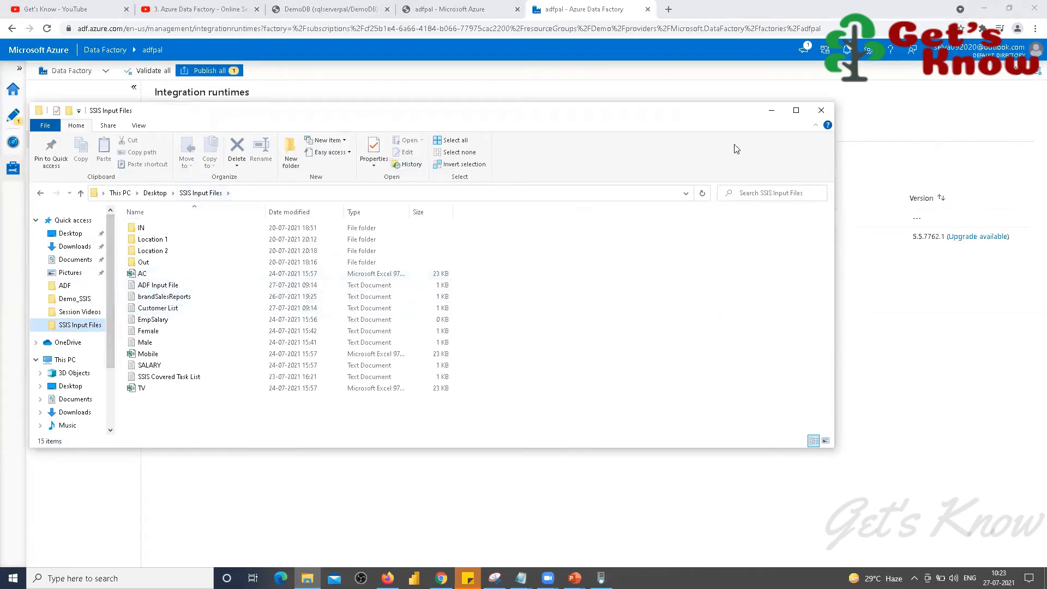
pyautogui.click(771, 113)
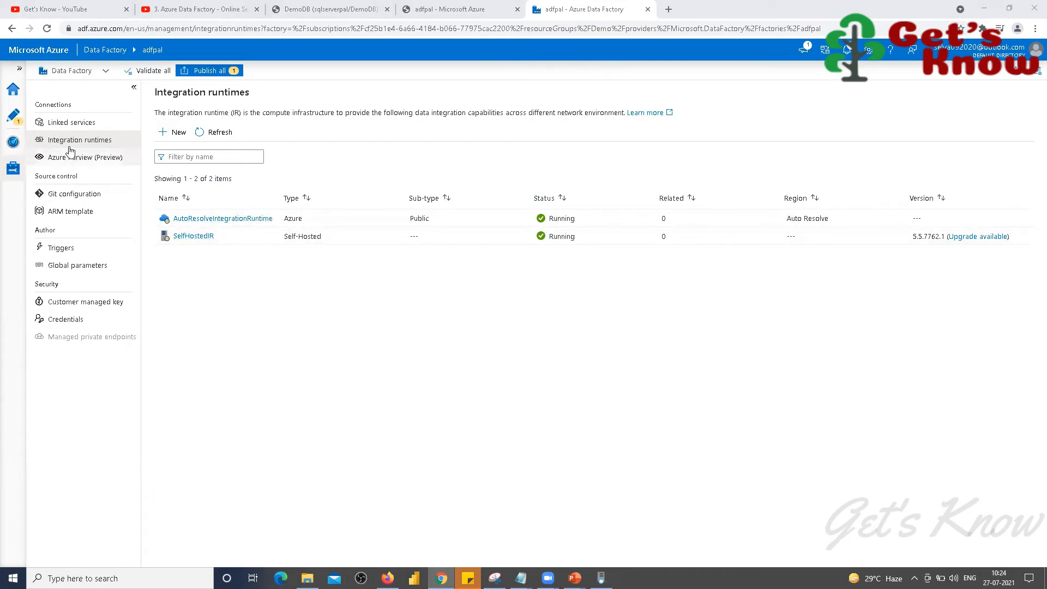
# Step: Show the empty Linked services list in the Manage hub and begin a new linked service
pyautogui.click(71, 122)
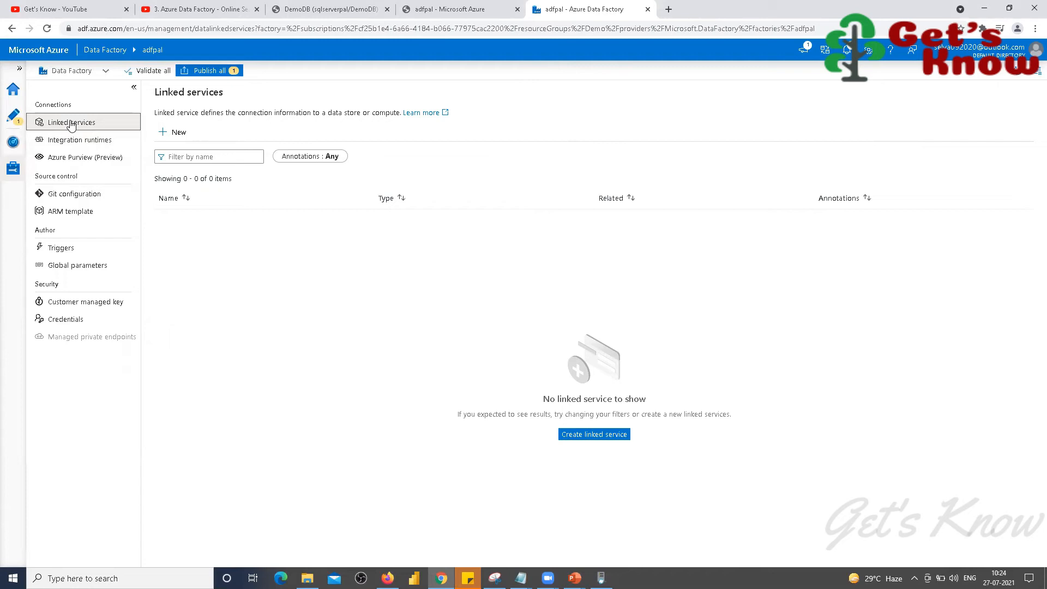
pyautogui.click(177, 134)
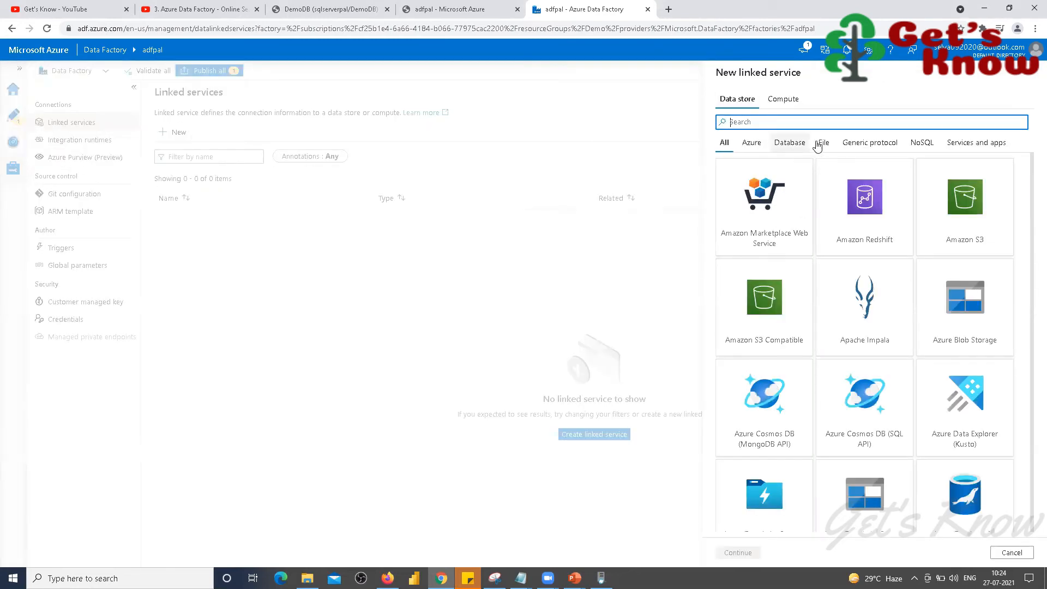
# Step: Choose the File system data store and name the linked service LinkedServiceLocalSystem
pyautogui.click(820, 148)
pyautogui.click(764, 303)
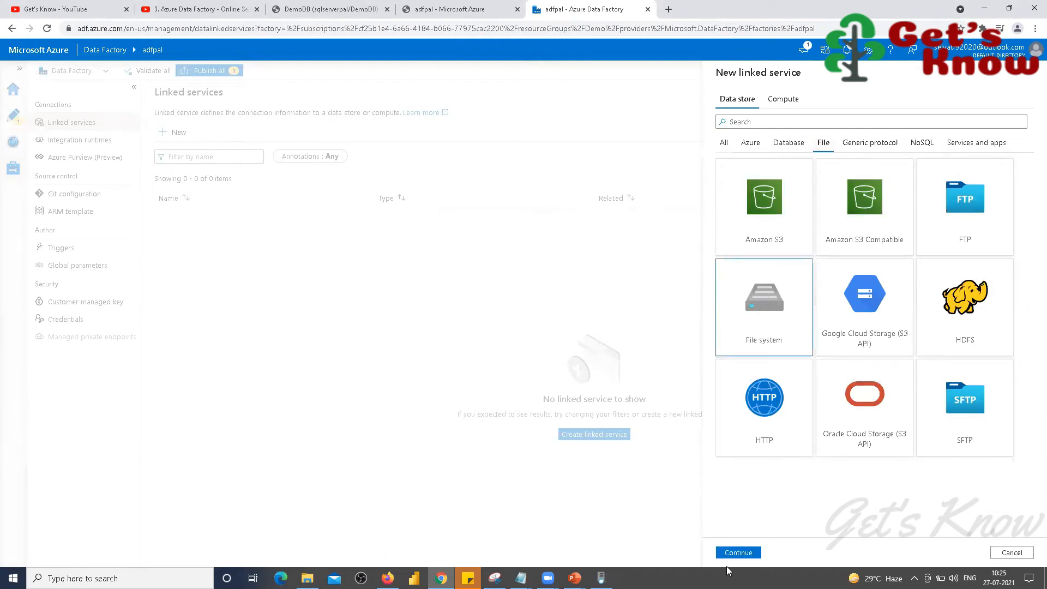
pyautogui.click(737, 552)
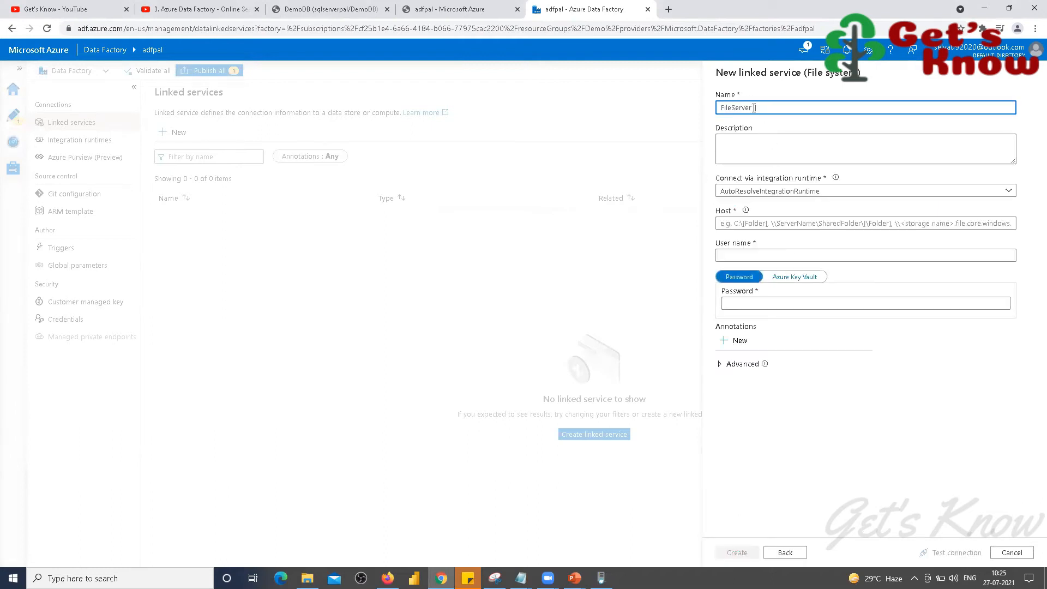
pyautogui.press('Home')
pyautogui.write('Linked')
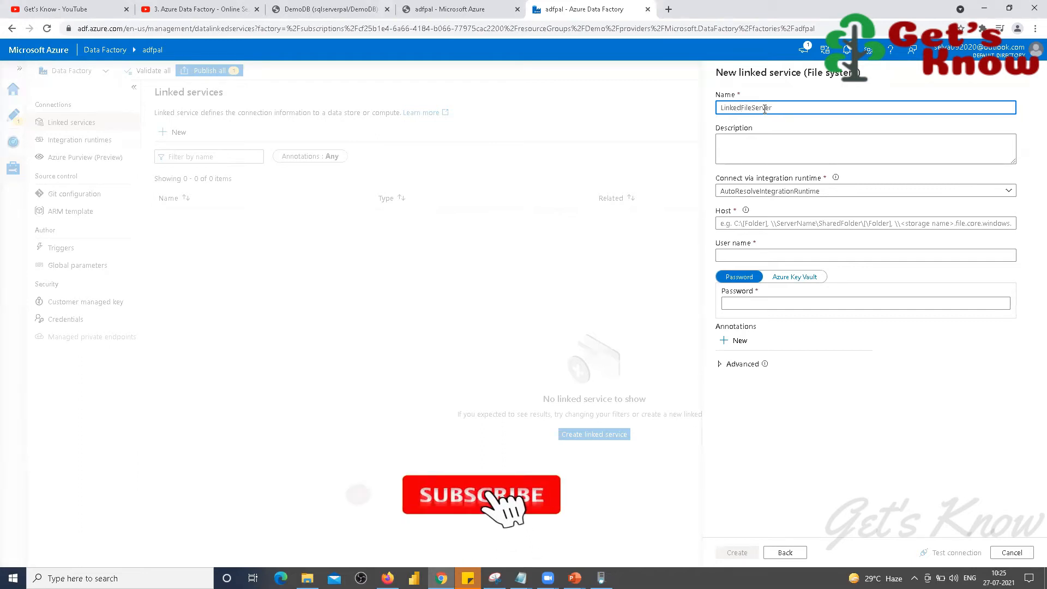
pyautogui.write('Service')
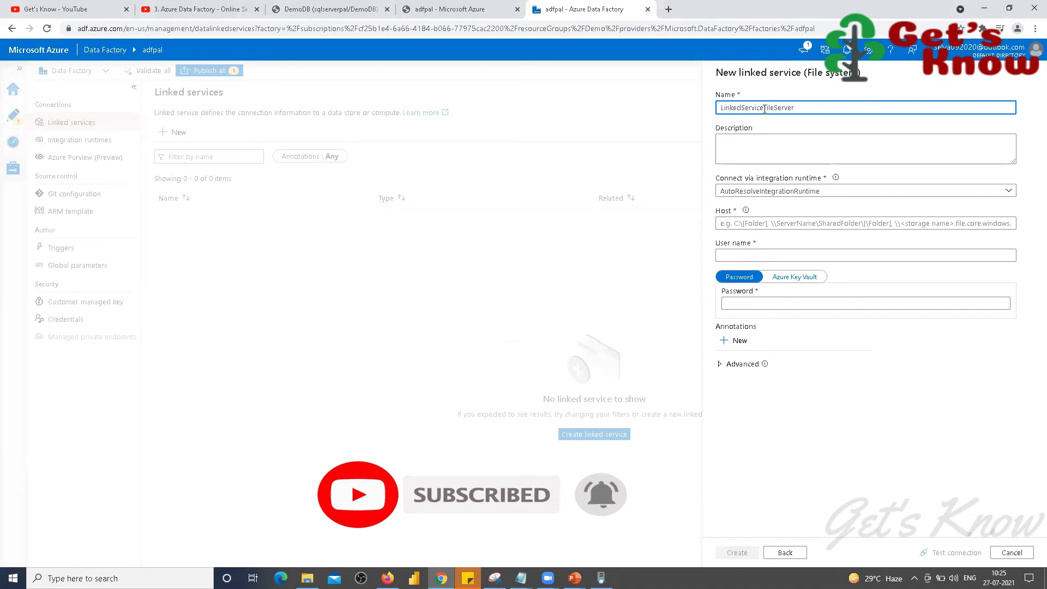
pyautogui.hotkey('shift', 'End')
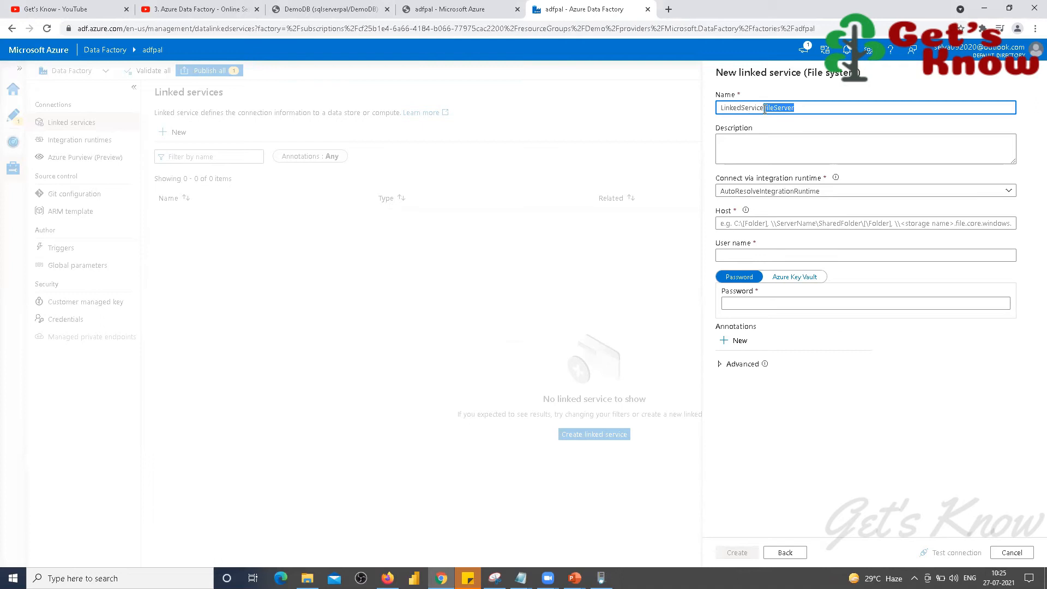
pyautogui.write('LocalSystem')
# Step: Connect it via the SelfHostedIR runtime and bring up the SSIS Input Files folder for the Host
pyautogui.click(1008, 189)
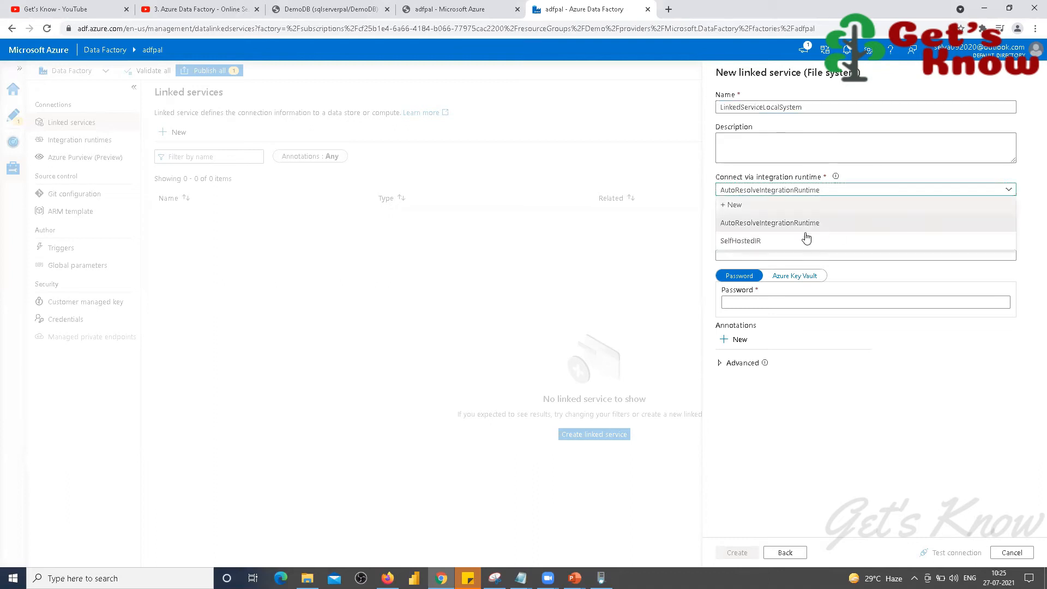
pyautogui.click(738, 241)
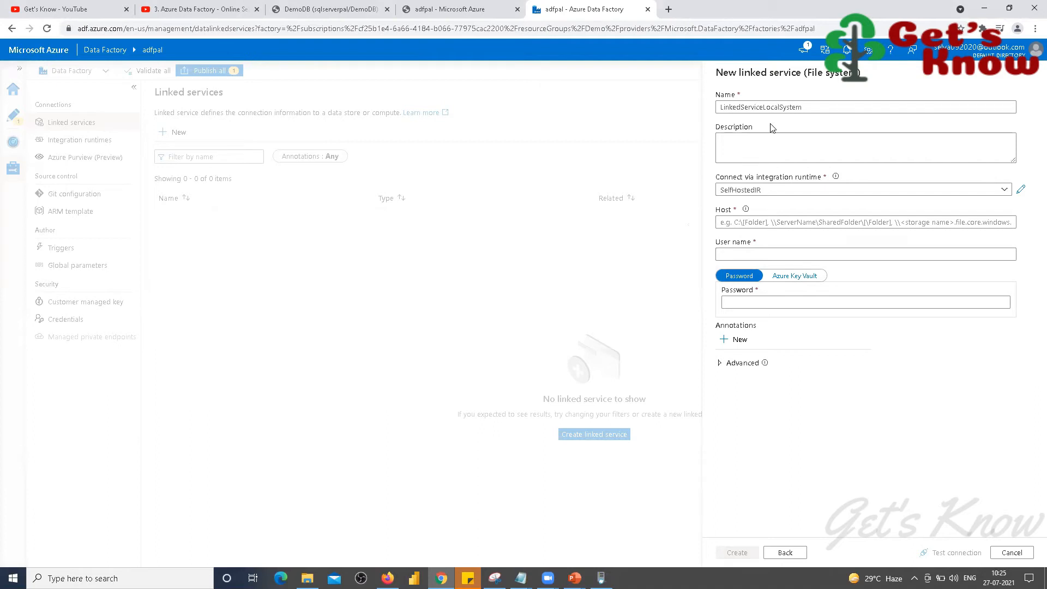
pyautogui.click(722, 224)
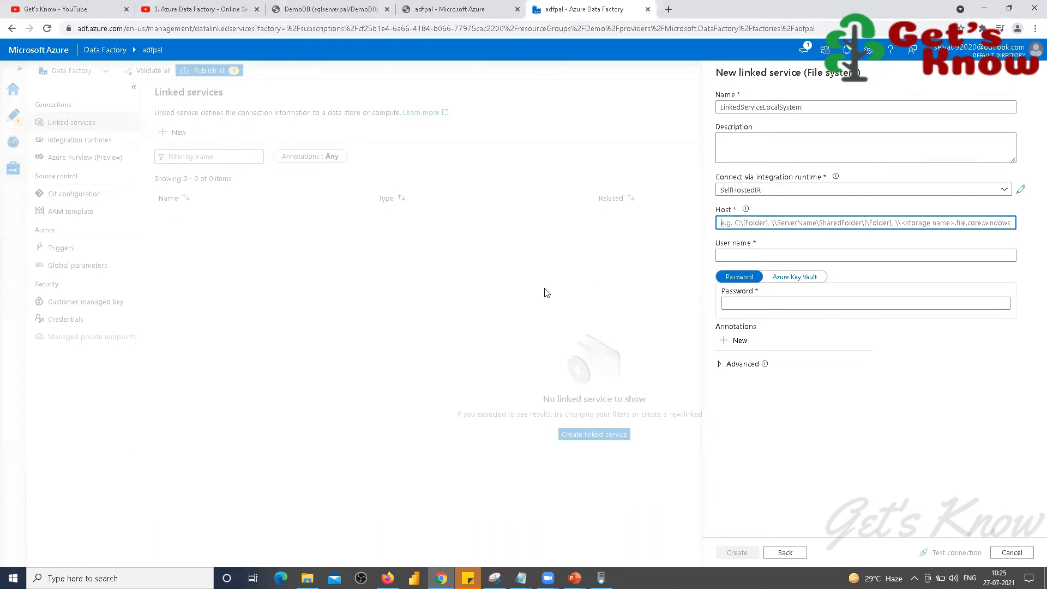
pyautogui.click(307, 578)
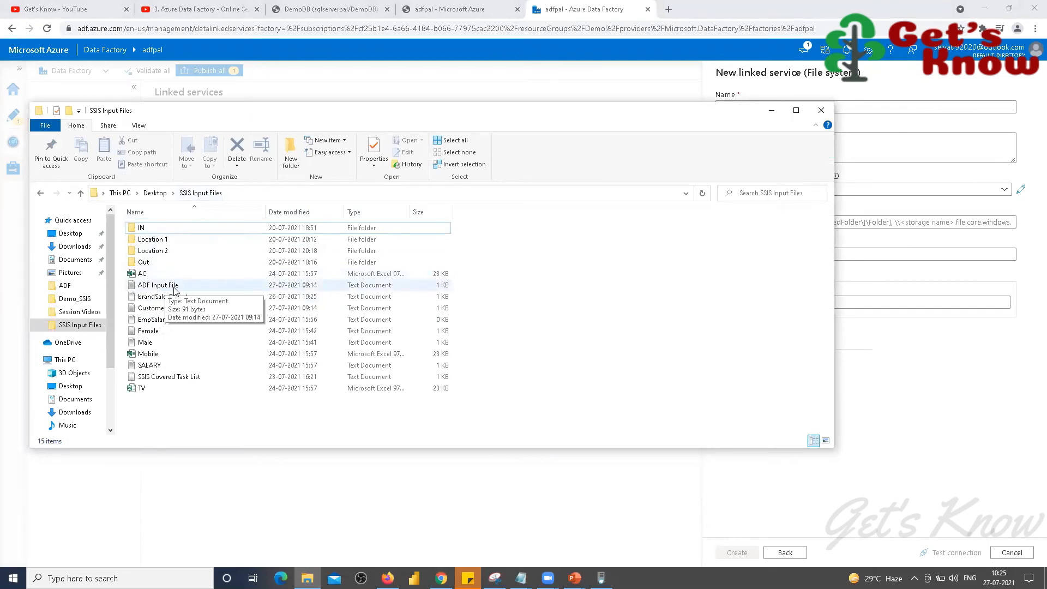
# Step: Open the Desktop SSIS Input Files folder's sharing properties and copy its network path \\PAL\SSIS Input Files
pyautogui.click(155, 192)
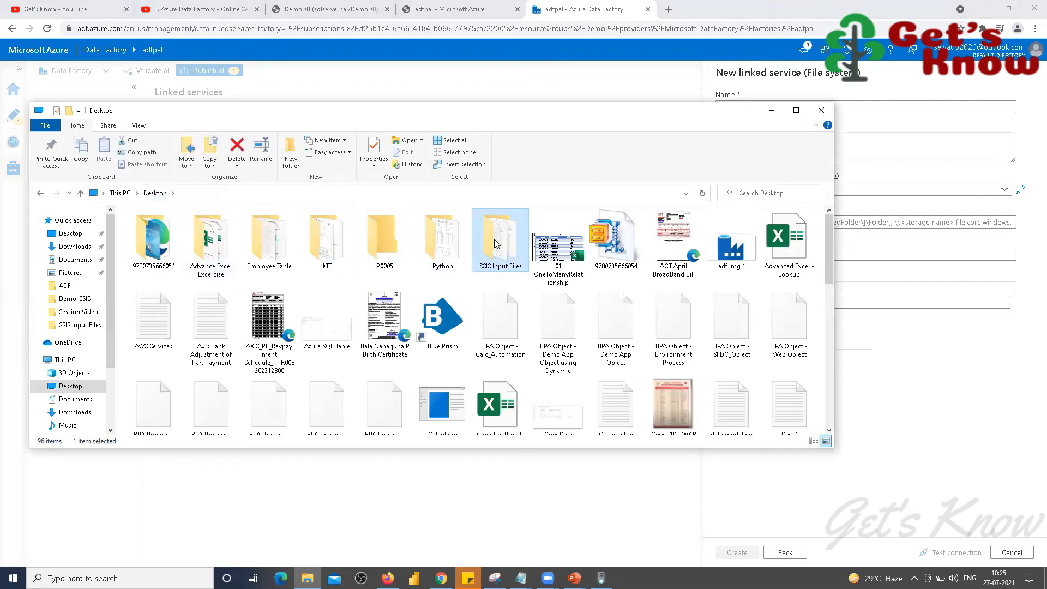
pyautogui.doubleClick(495, 241)
pyautogui.rightClick(494, 234)
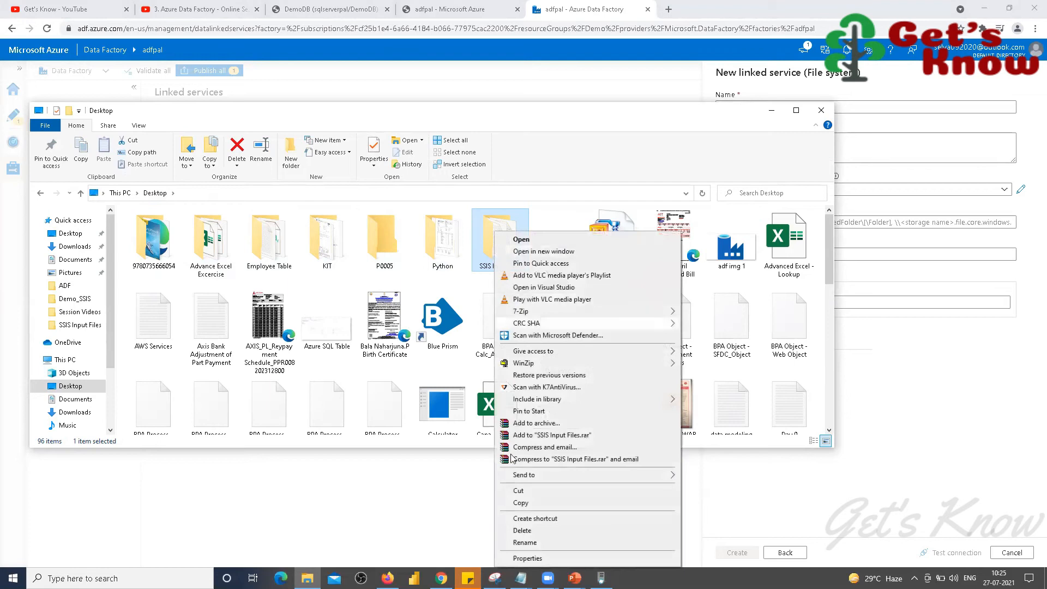
pyautogui.click(526, 558)
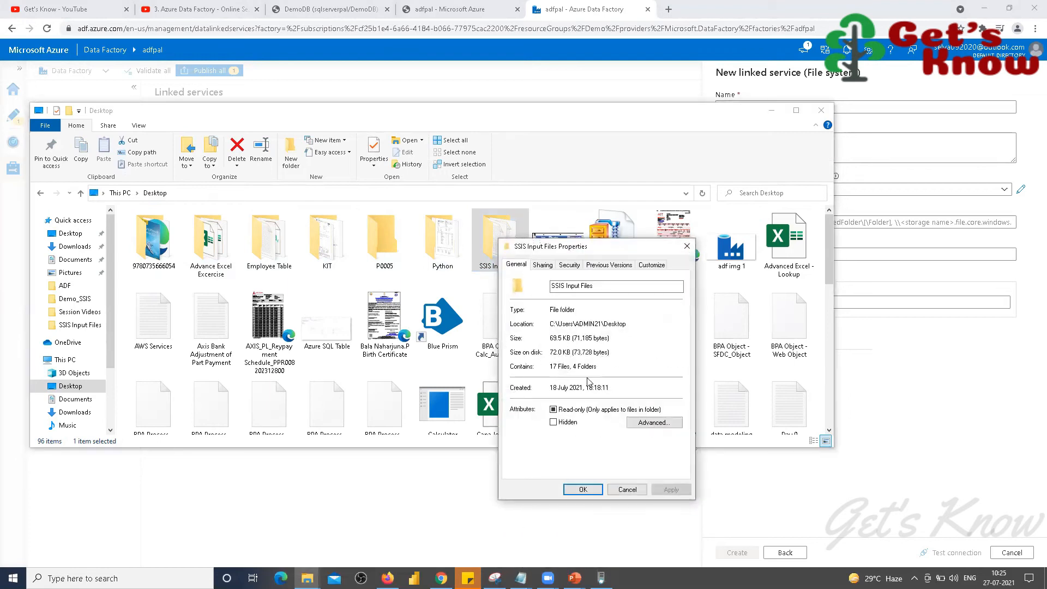
pyautogui.click(542, 266)
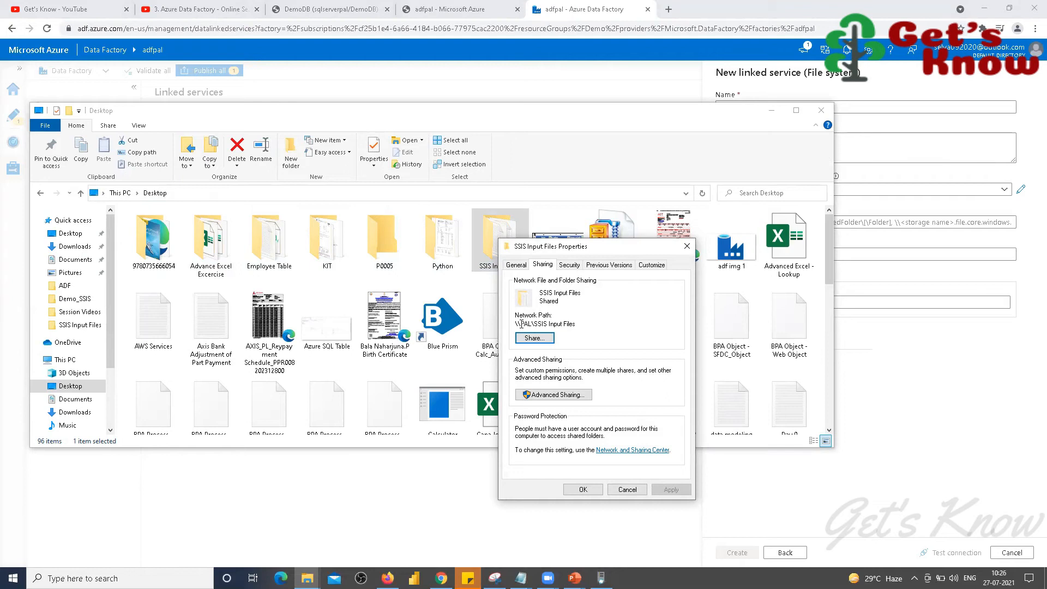
pyautogui.moveTo(516, 324); pyautogui.dragTo(577, 324)
pyautogui.rightClick(578, 325)
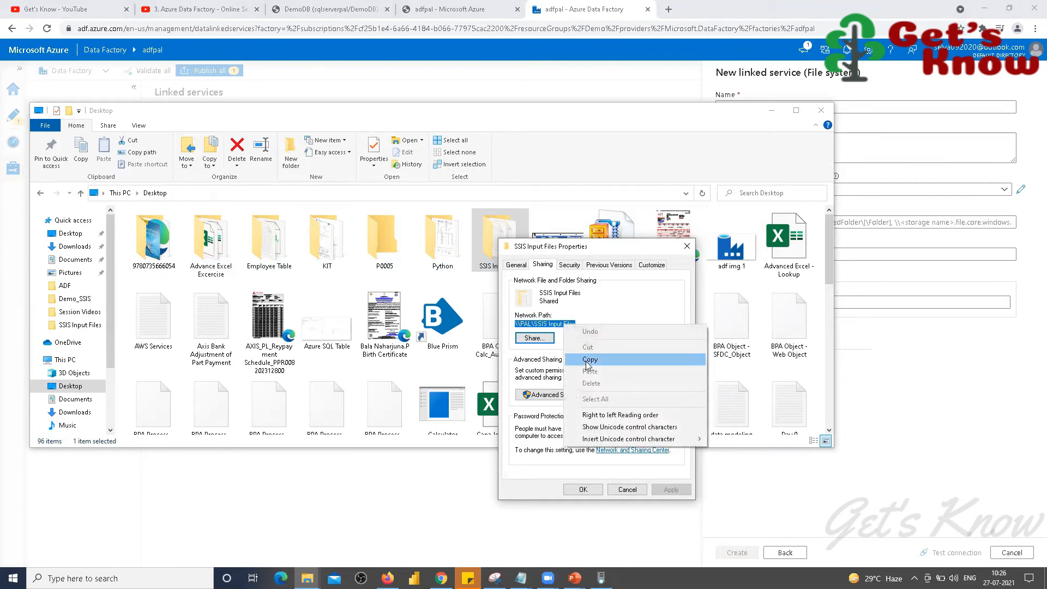
pyautogui.click(587, 360)
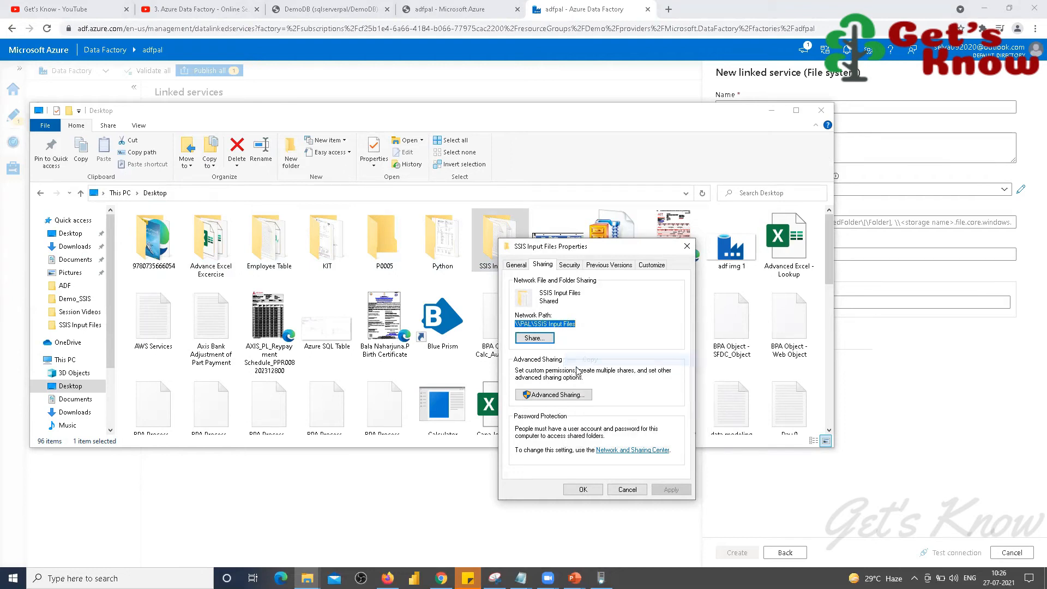
# Step: Share the folder through Advanced Sharing and close its properties
pyautogui.click(552, 395)
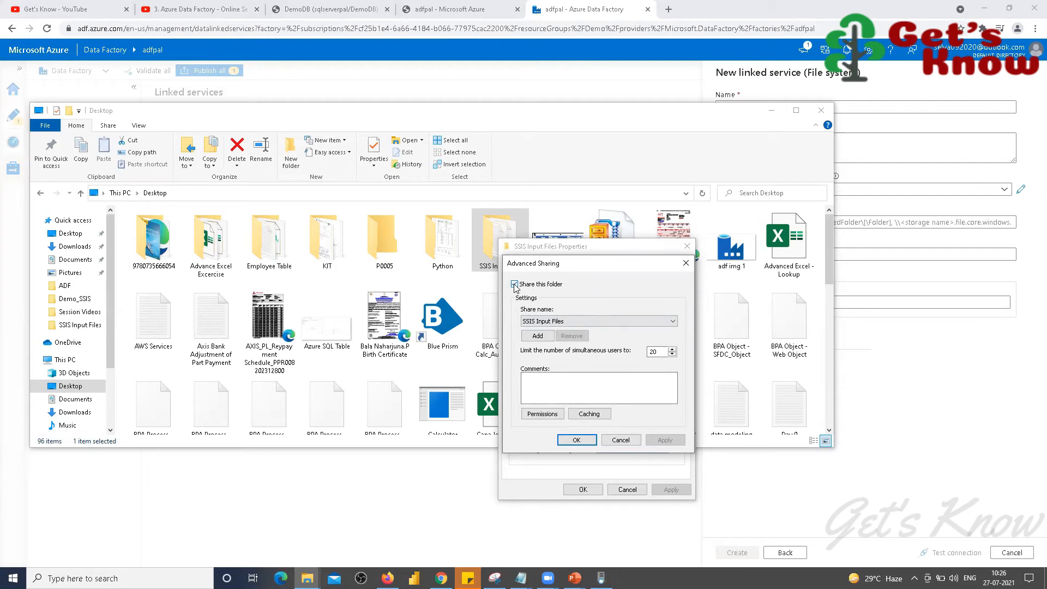
pyautogui.click(577, 440)
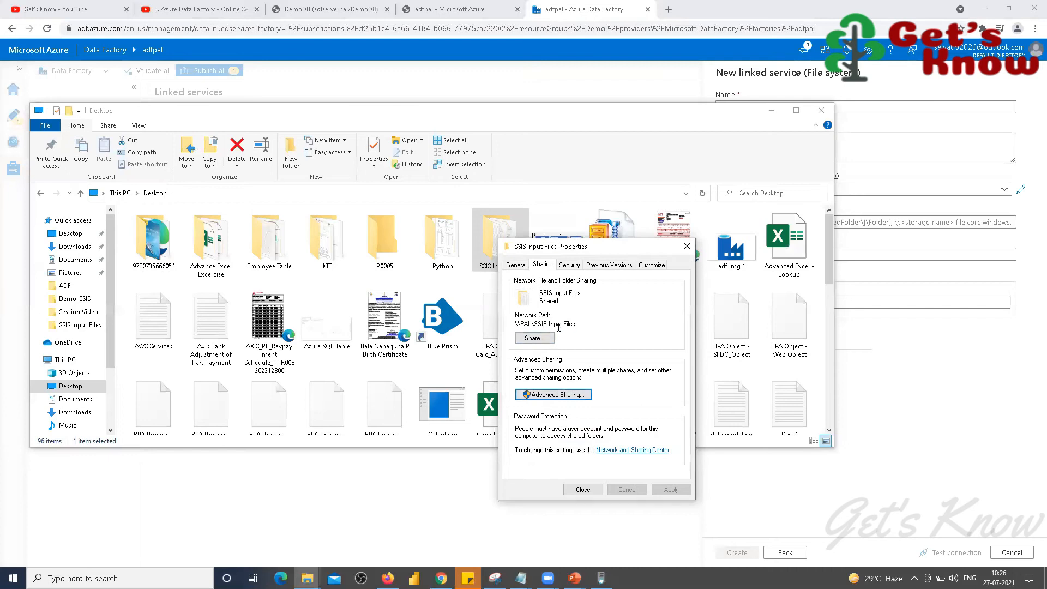
pyautogui.click(582, 490)
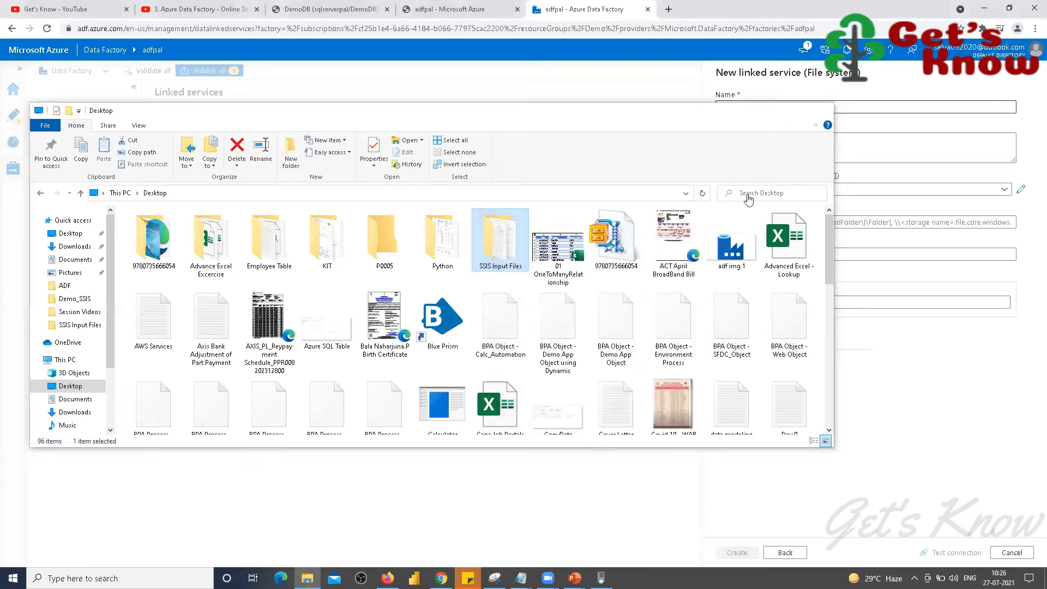
pyautogui.hotkey('alt', 'Tab')
# Step: Paste \\PAL\SSIS Input Files as the File system linked service's Host
pyautogui.hotkey('ctrl', 'v')
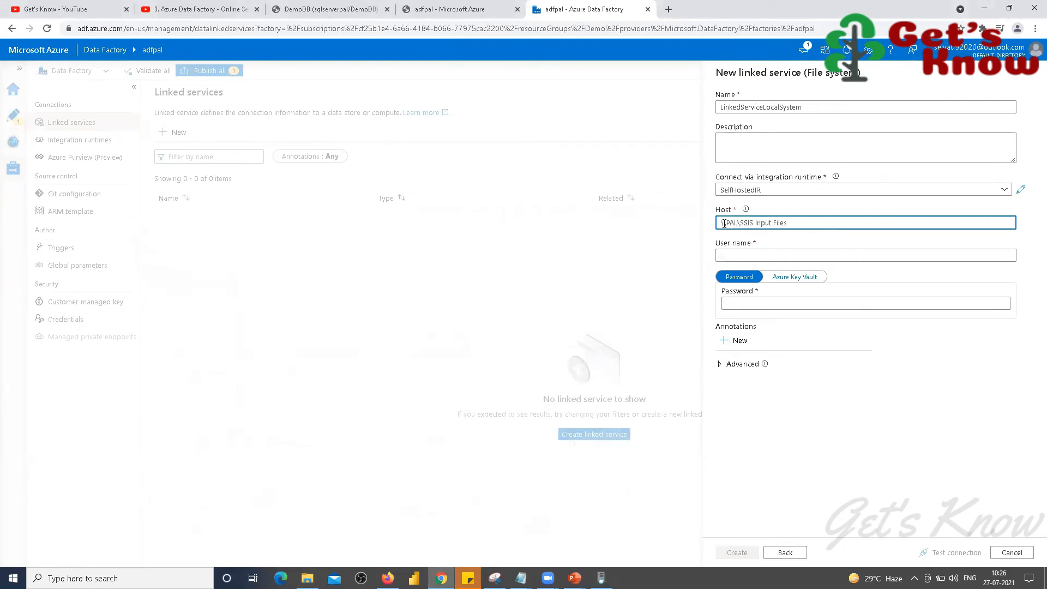
pyautogui.click(725, 255)
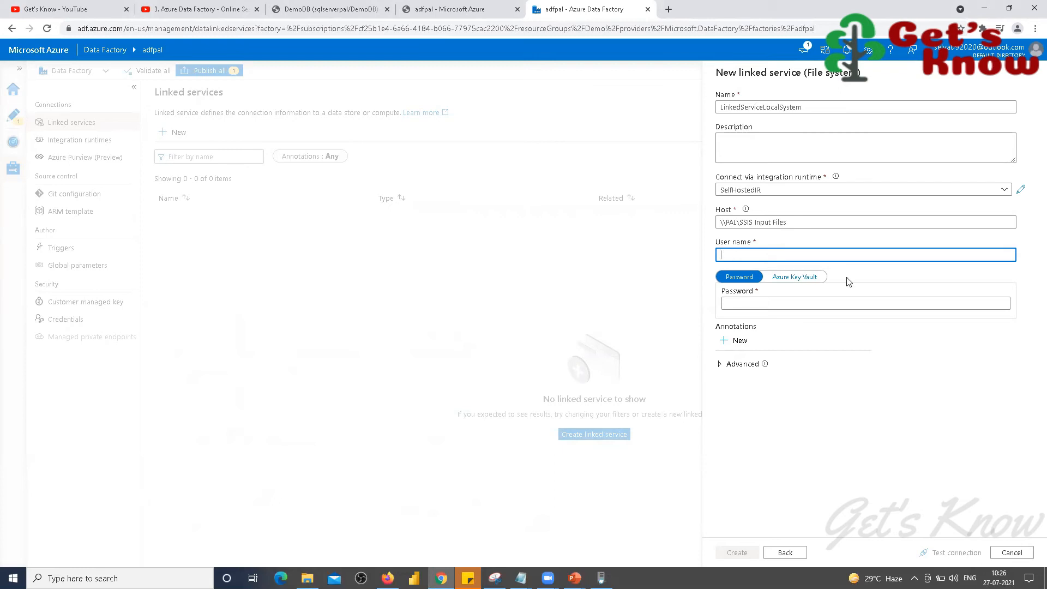
pyautogui.moveTo(787, 223); pyautogui.dragTo(717, 229)
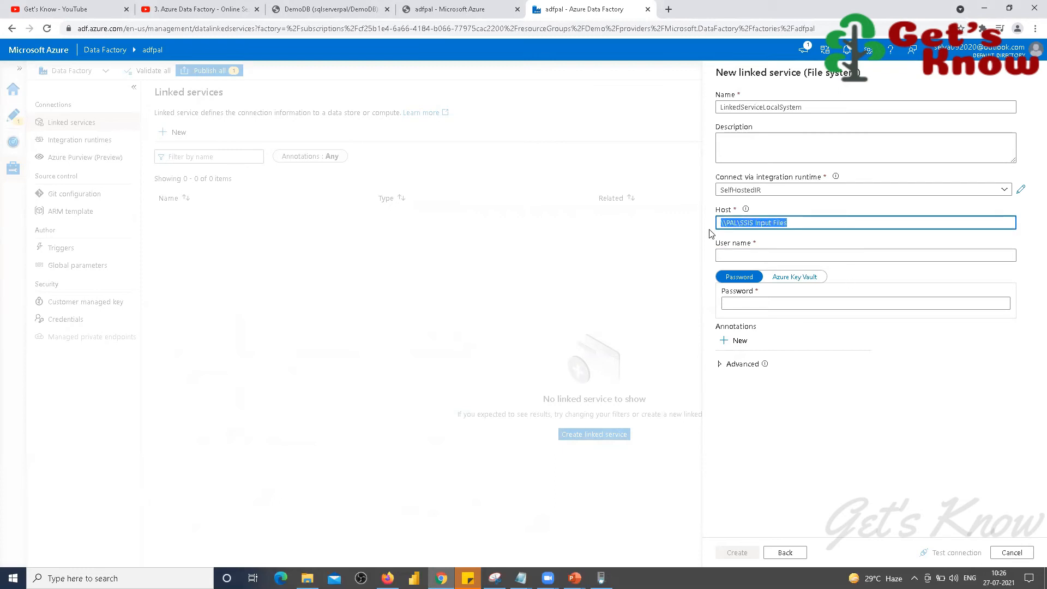
pyautogui.click(722, 254)
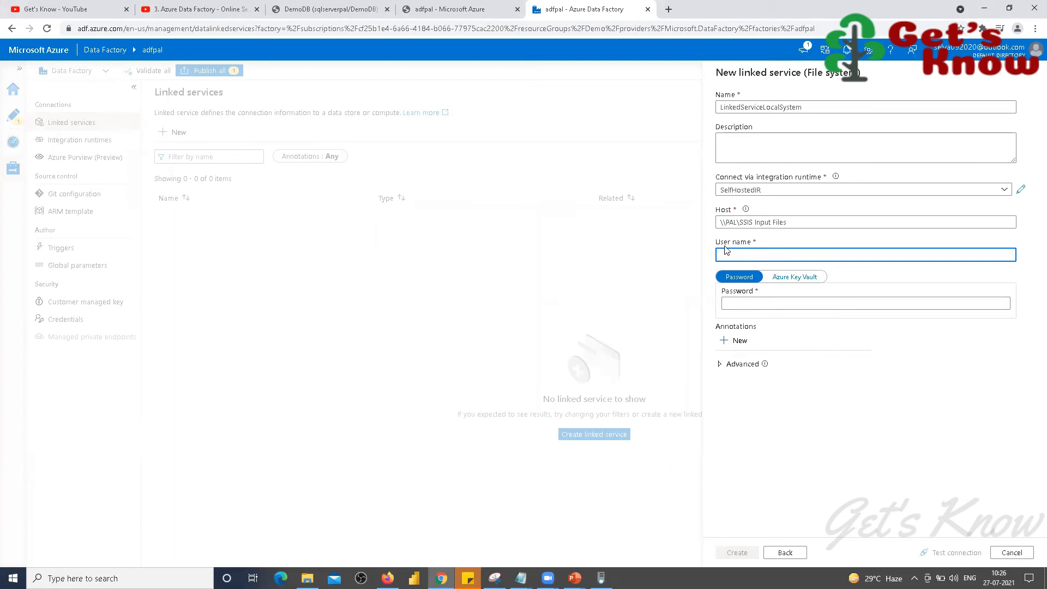
# Step: Enter the login user name and the account password
pyautogui.write('Admin21')
pyautogui.click(729, 303)
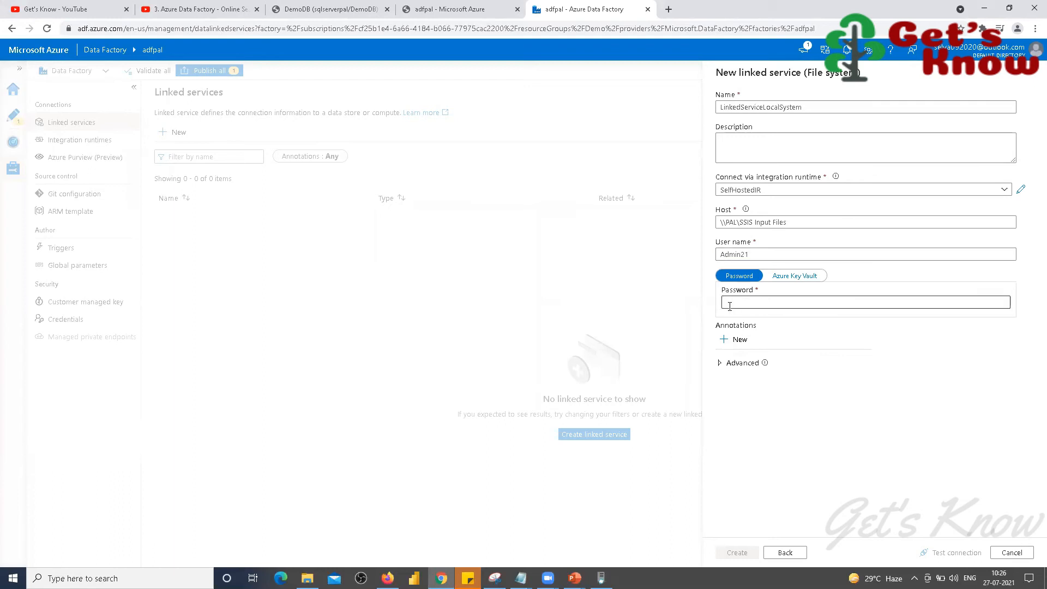
pyautogui.write('••••••')
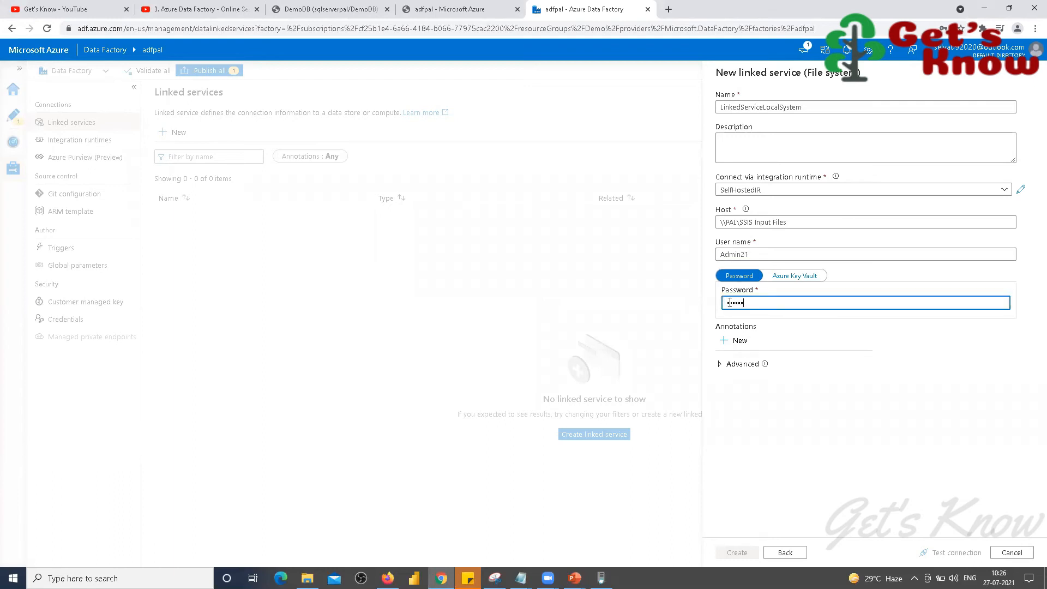
pyautogui.press('BackSpace')
pyautogui.press('BackSpace')
pyautogui.press('BackSpace')
pyautogui.press('BackSpace')
pyautogui.press('BackSpace')
pyautogui.press('BackSpace')
pyautogui.write('•••••••')
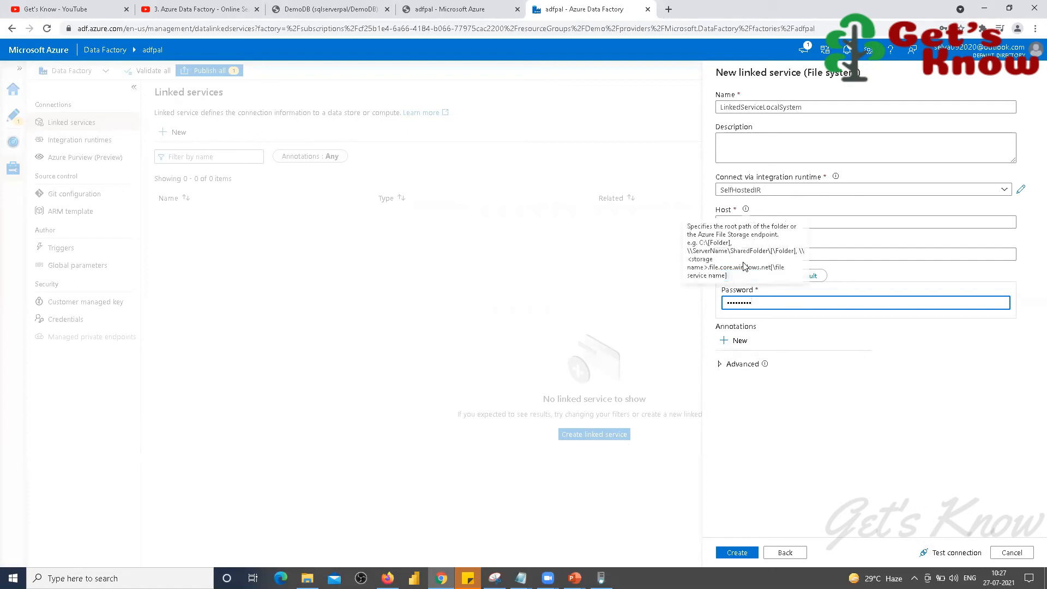
# Step: Test the connection, retrying with the user name lowercased and then retyped in capitals
pyautogui.click(947, 553)
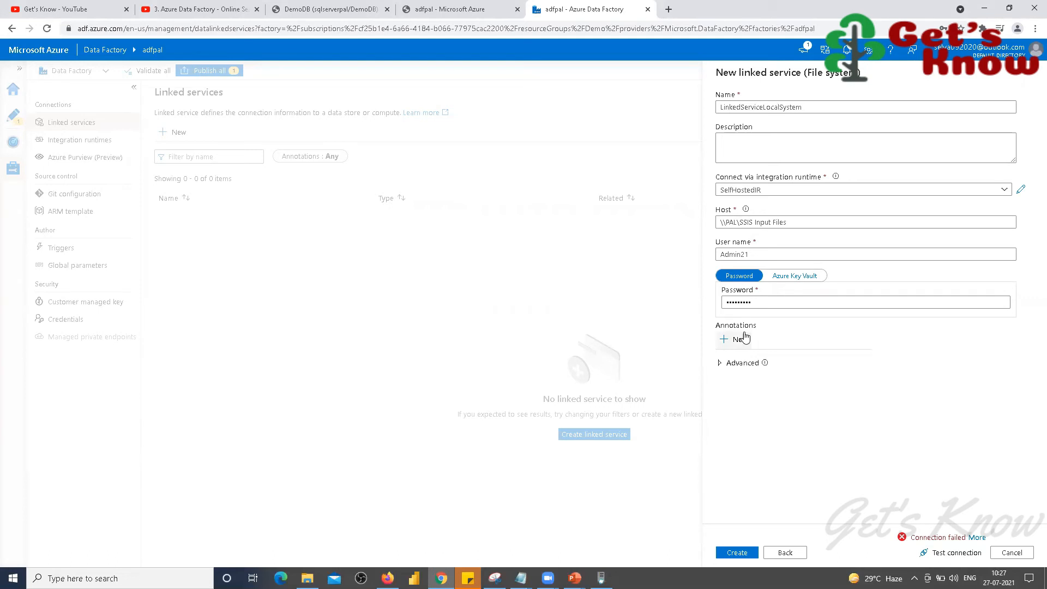
pyautogui.click(726, 254)
pyautogui.press('BackSpace')
pyautogui.press('Tab')
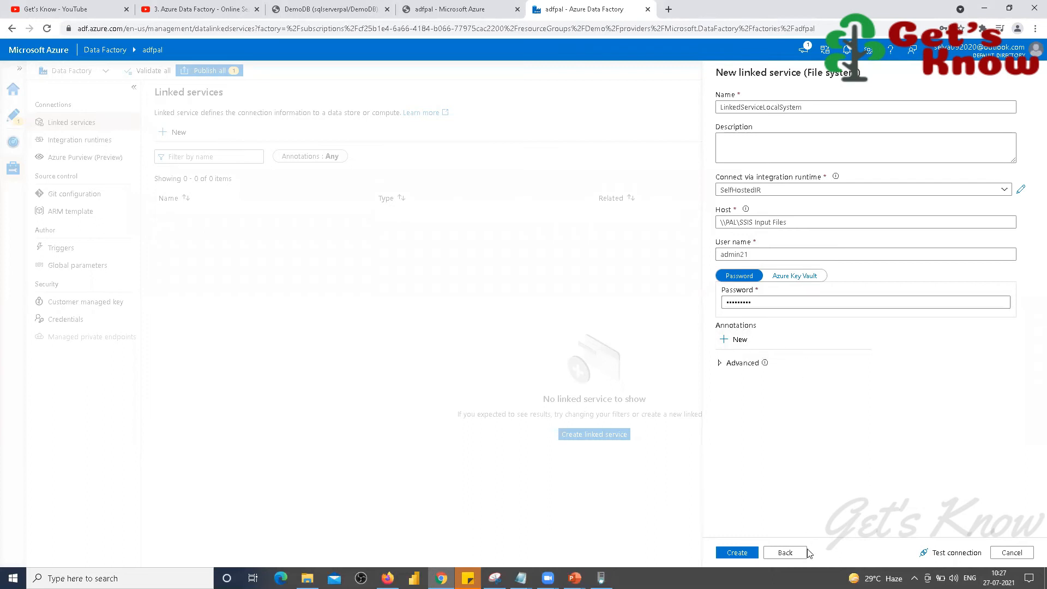
pyautogui.click(948, 553)
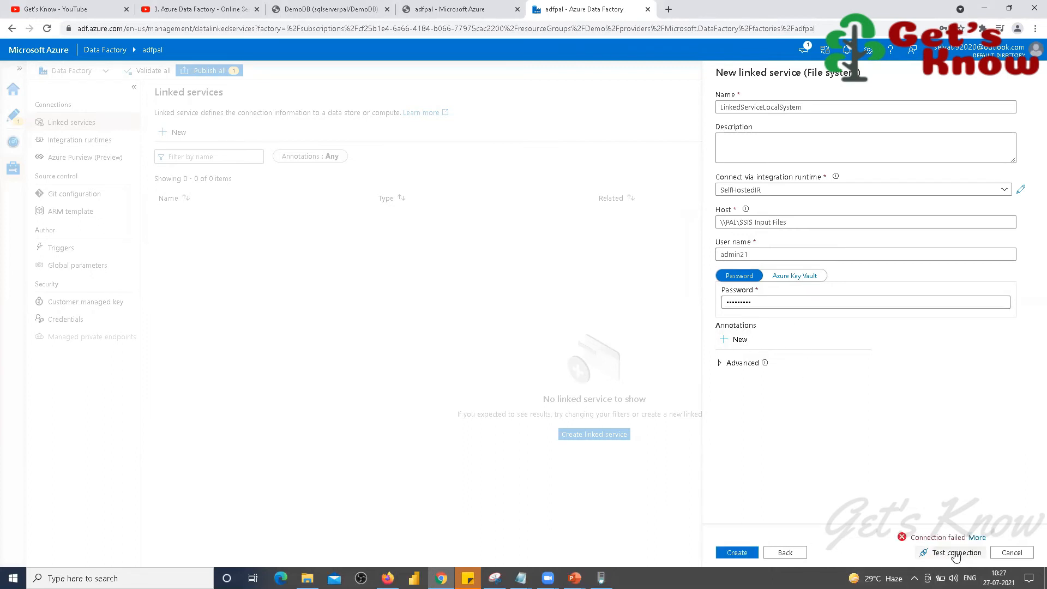
pyautogui.click(759, 258)
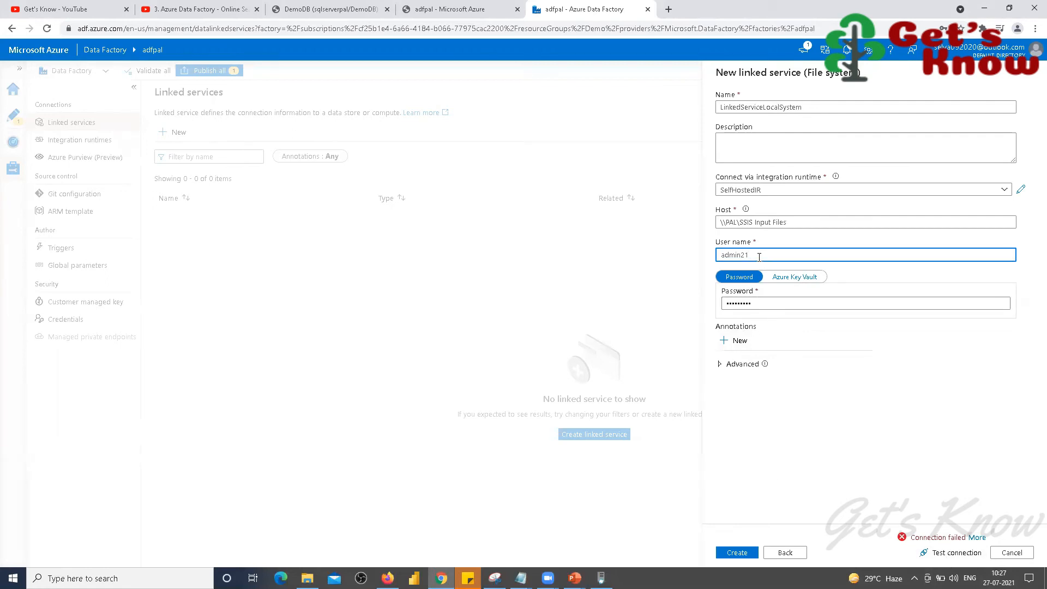
pyautogui.hotkey('ctrl', 'a')
pyautogui.write('ADMIN21')
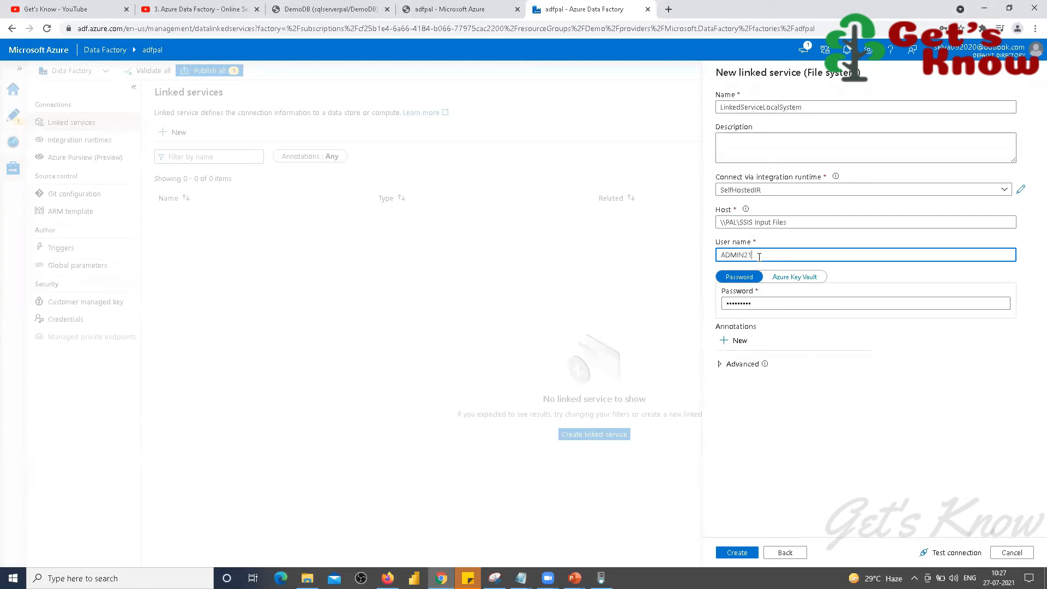
pyautogui.click(955, 553)
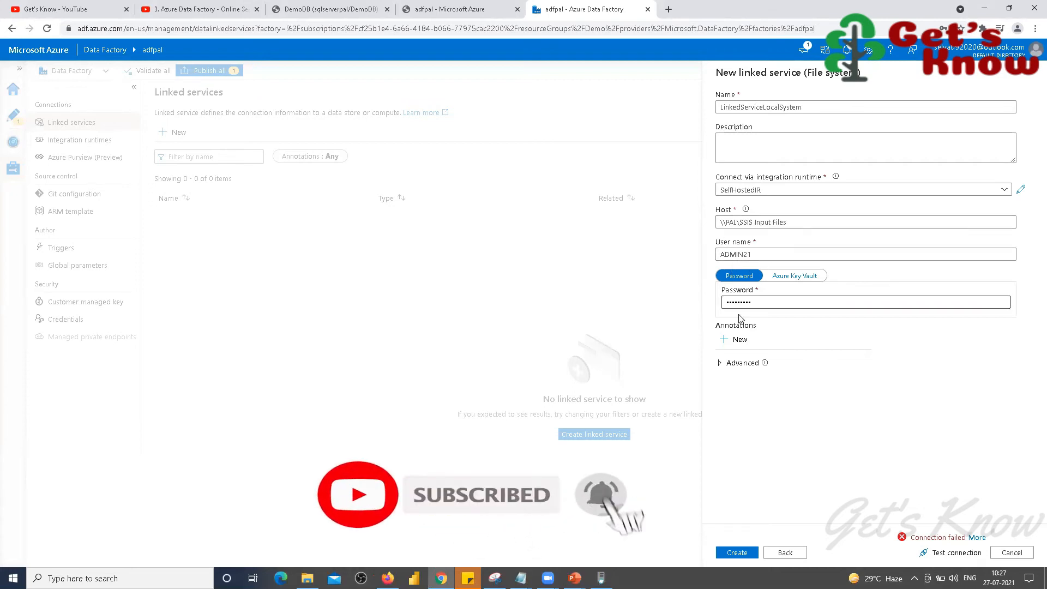
# Step: Re-enter the password and retest until the connection succeeds
pyautogui.click(753, 304)
pyautogui.doubleClick(754, 303)
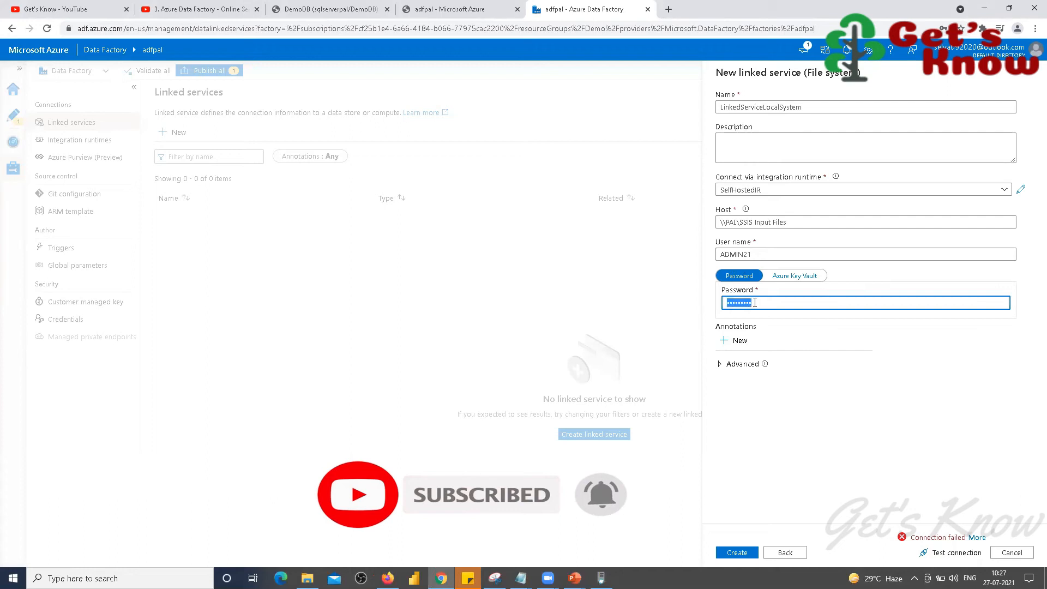
pyautogui.write('****')
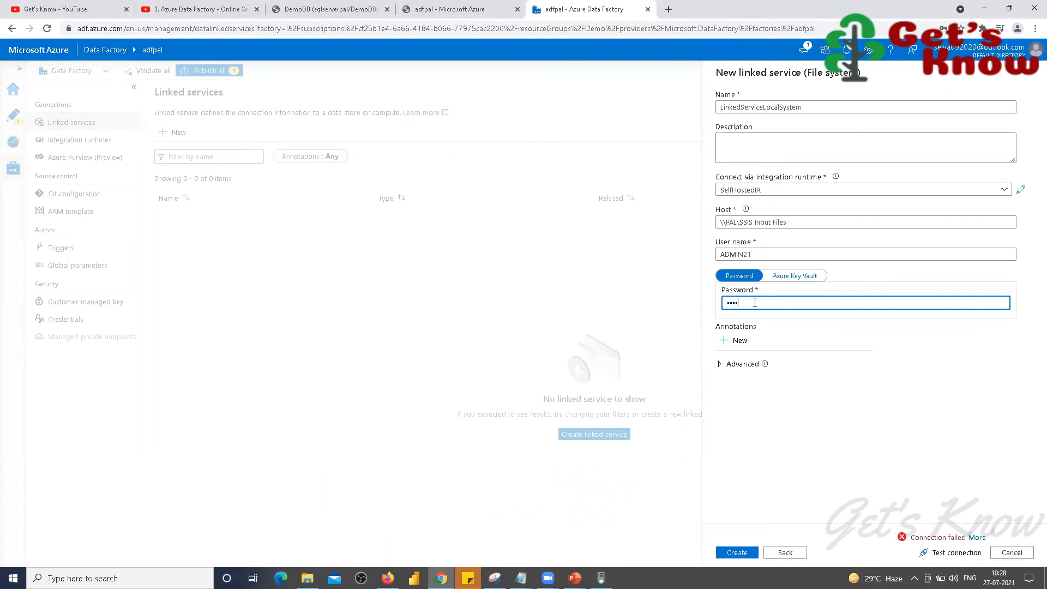
pyautogui.write('*')
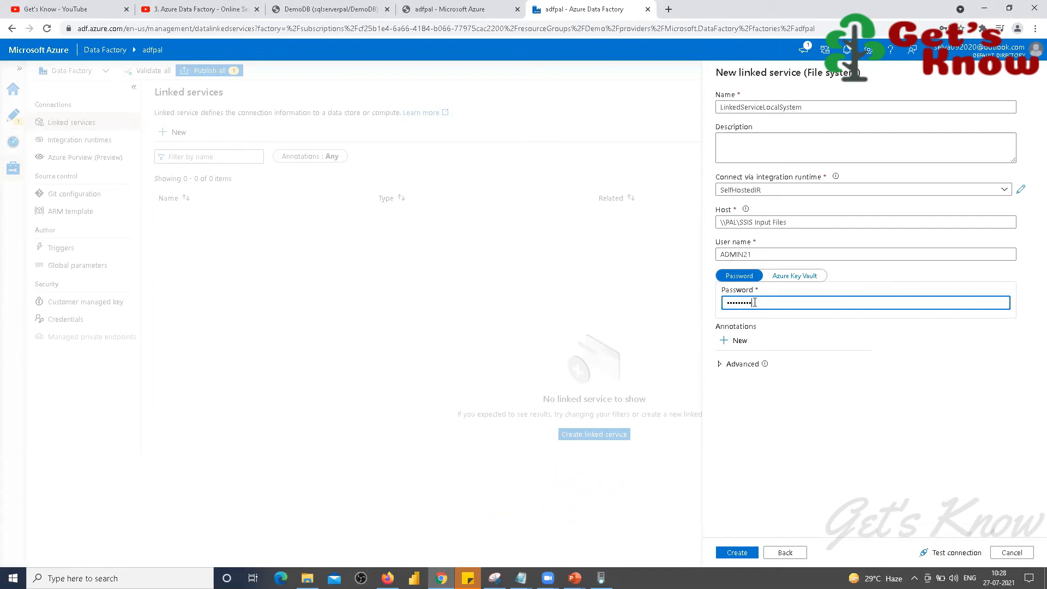
pyautogui.click(945, 553)
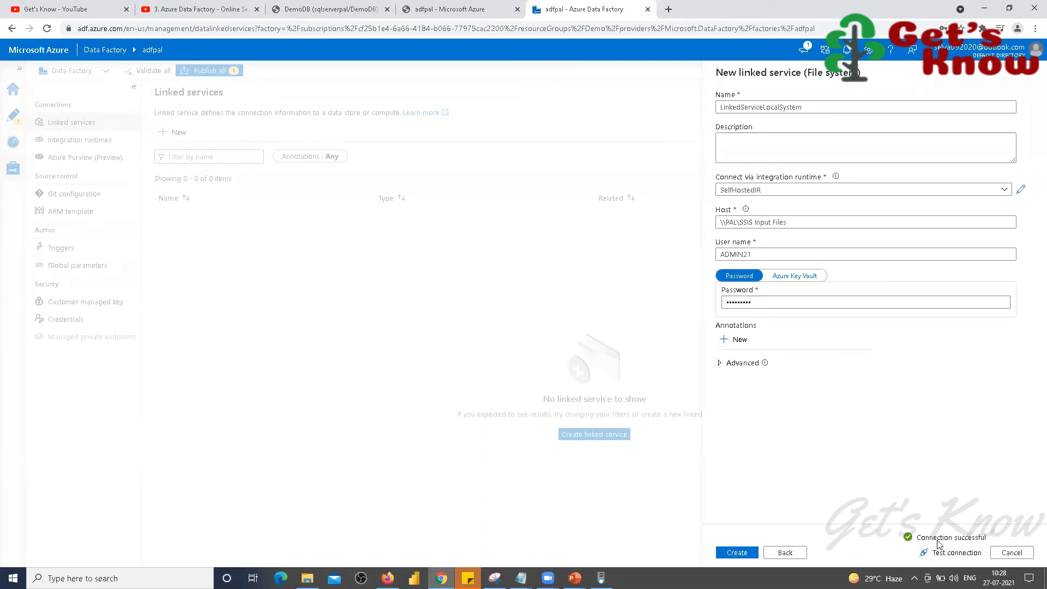
pyautogui.click(772, 297)
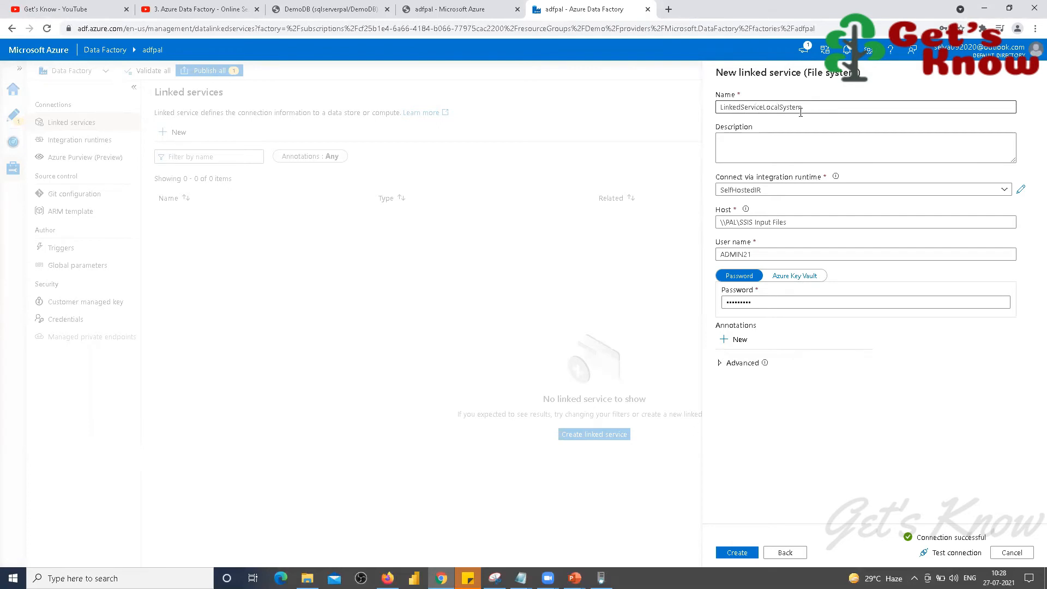
# Step: Create LinkedServiceLocalSystem and start a new Azure SQL Database linked service
pyautogui.click(738, 555)
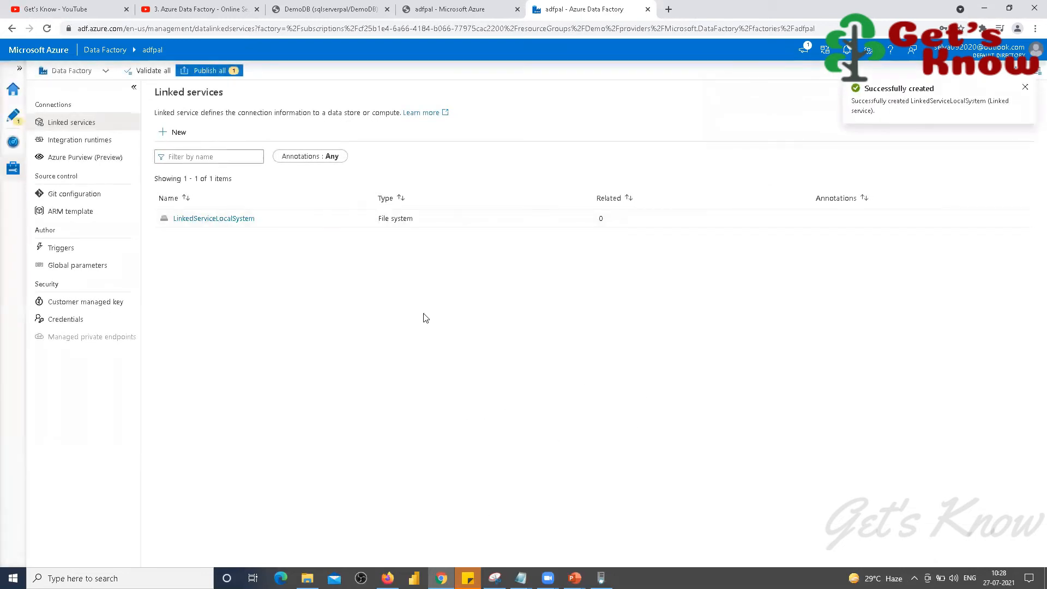
pyautogui.click(178, 133)
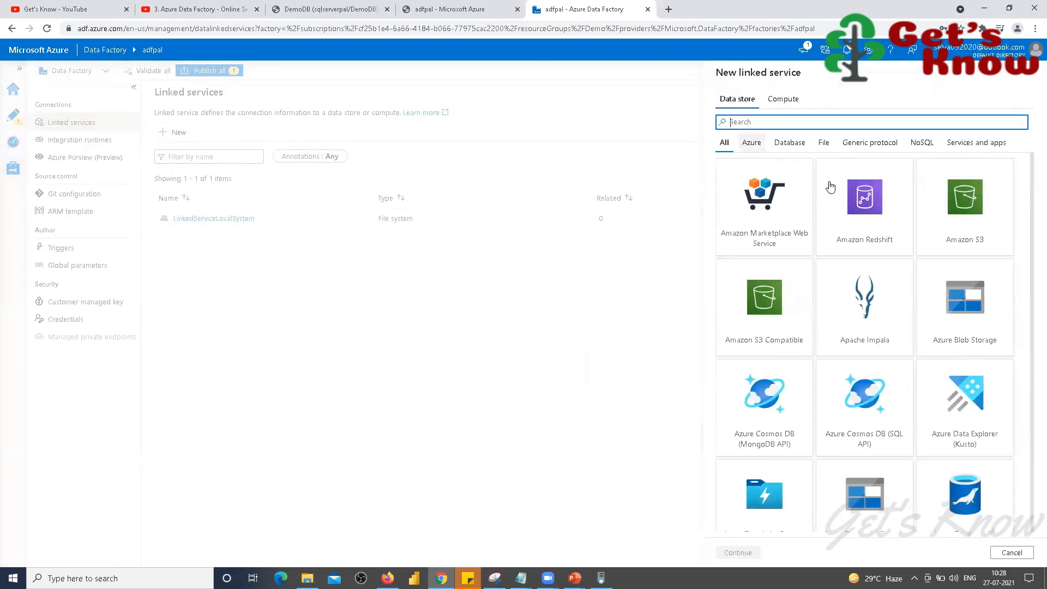
pyautogui.scroll(-2, 907, 448)
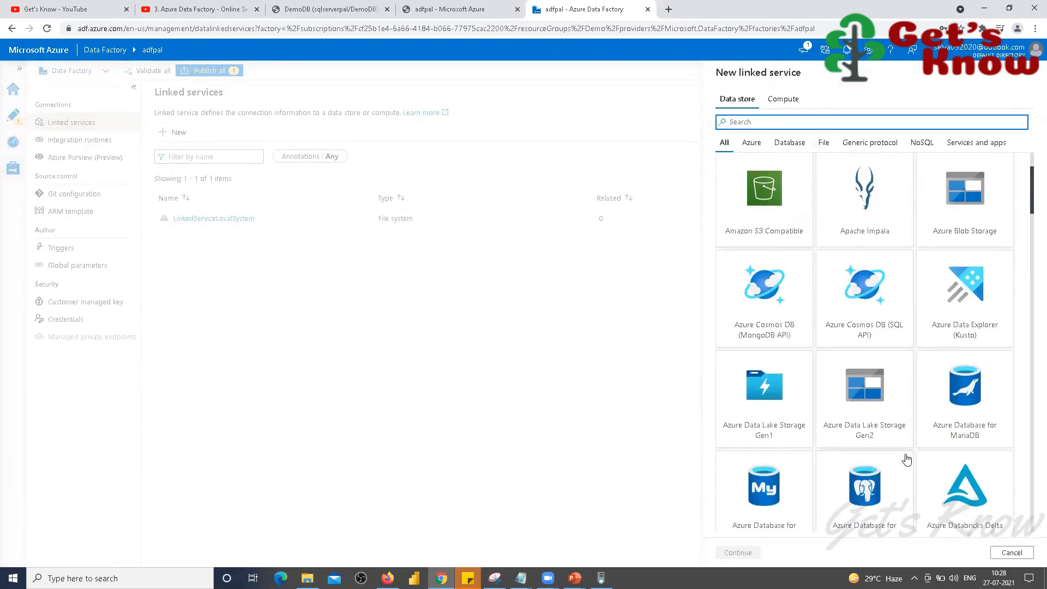
pyautogui.scroll(-1, 906, 460)
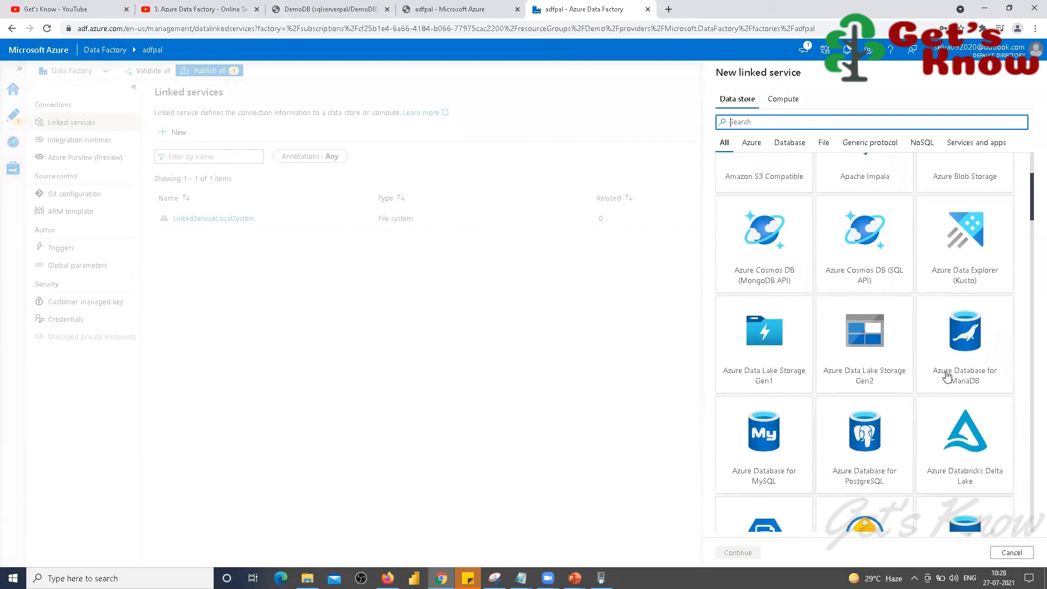
pyautogui.scroll(-2, 965, 387)
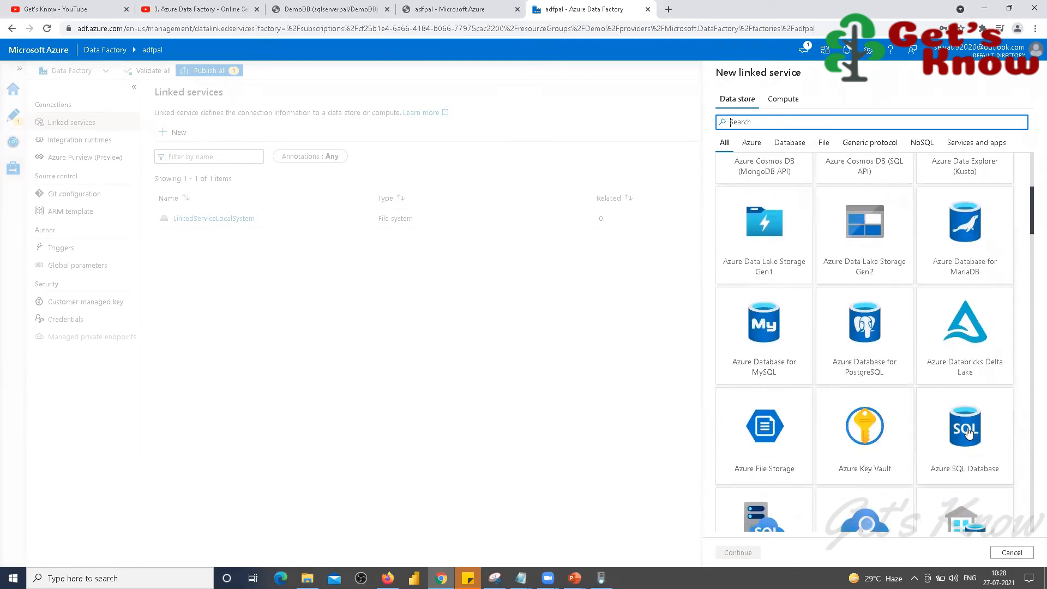
pyautogui.click(967, 432)
pyautogui.click(737, 552)
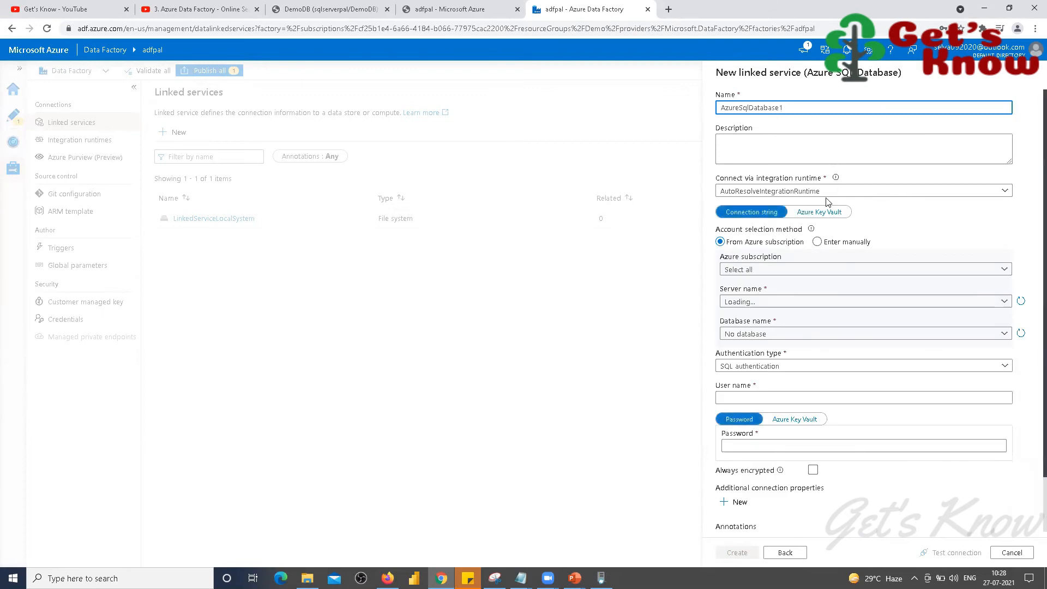
# Step: Rename the service and select the Pay-As-You-Go subscription, sqlserverpal server and DemoDB database
pyautogui.press('Home')
pyautogui.write('LinkedSer')
pyautogui.write('vice')
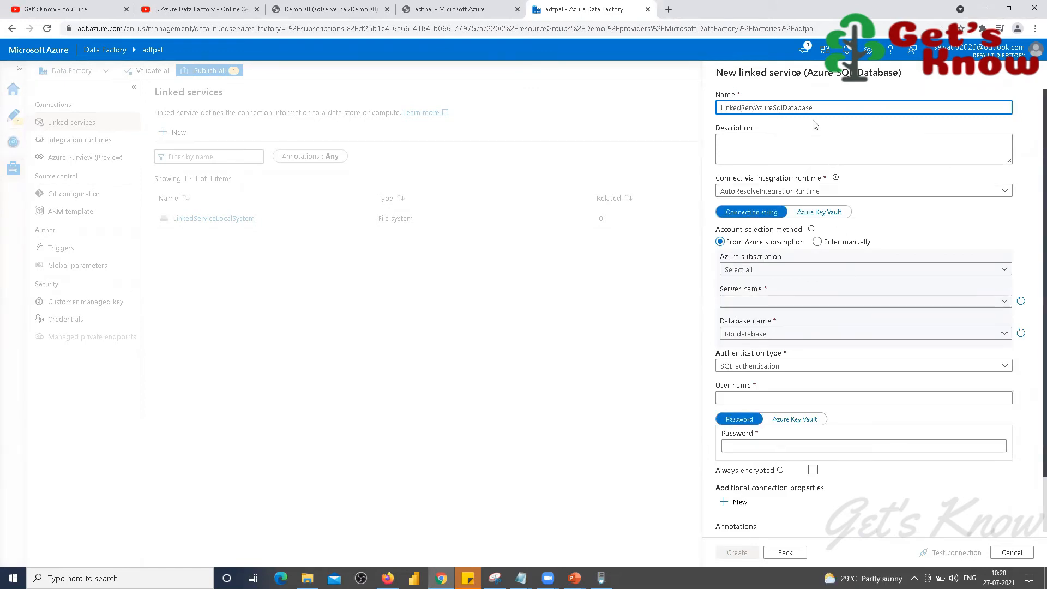
pyautogui.press('Tab')
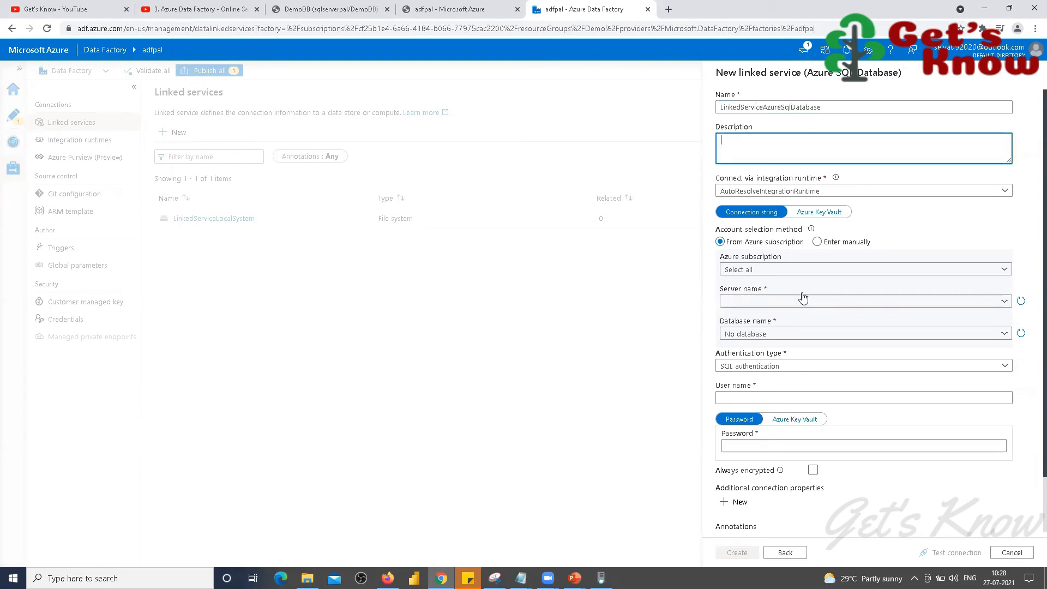
pyautogui.click(1005, 269)
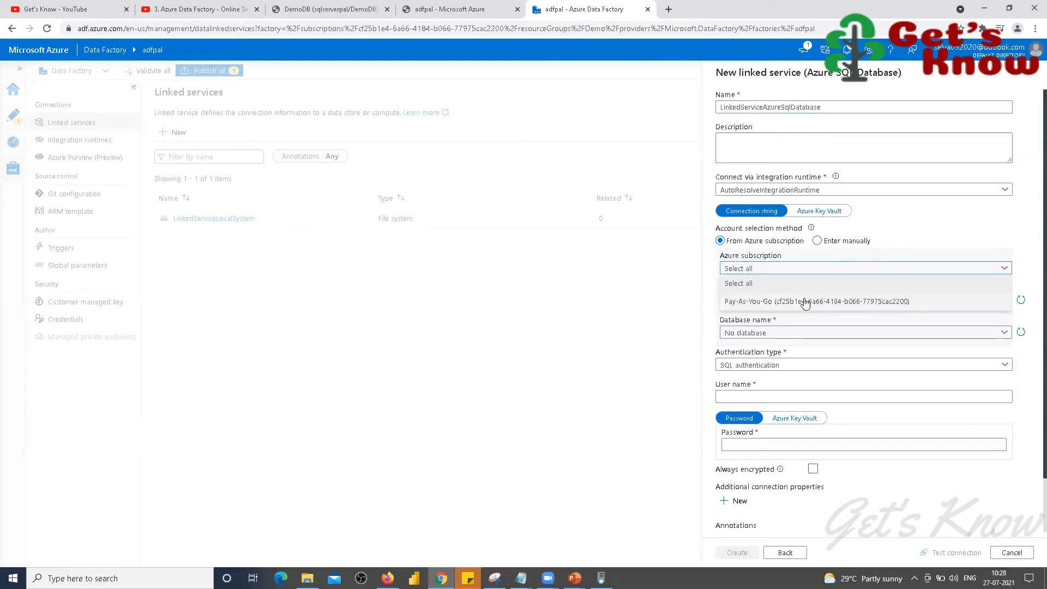
pyautogui.click(788, 303)
pyautogui.click(1001, 300)
pyautogui.click(755, 315)
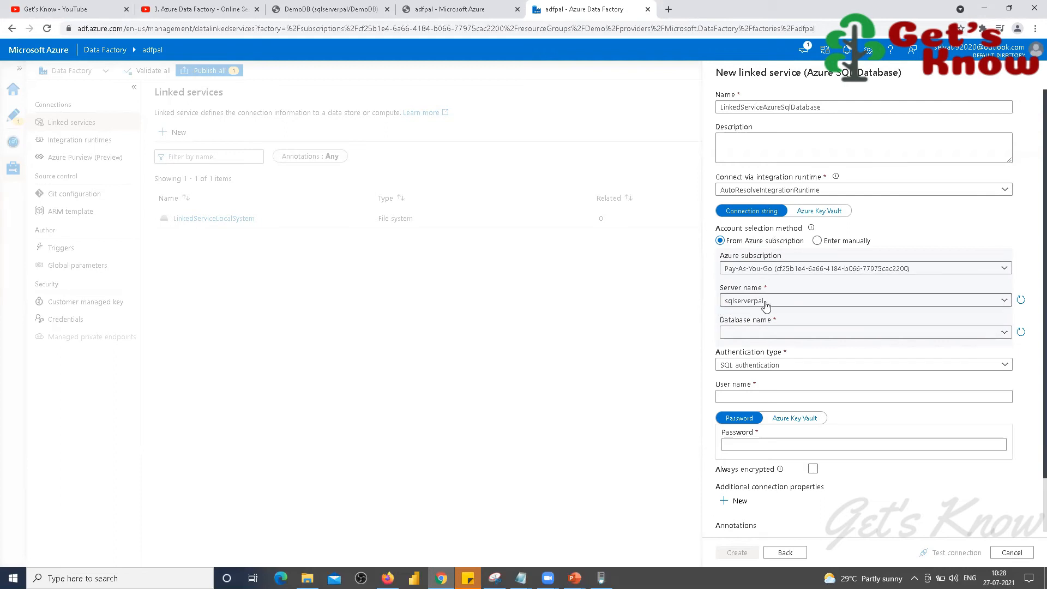
pyautogui.click(1004, 332)
pyautogui.click(743, 351)
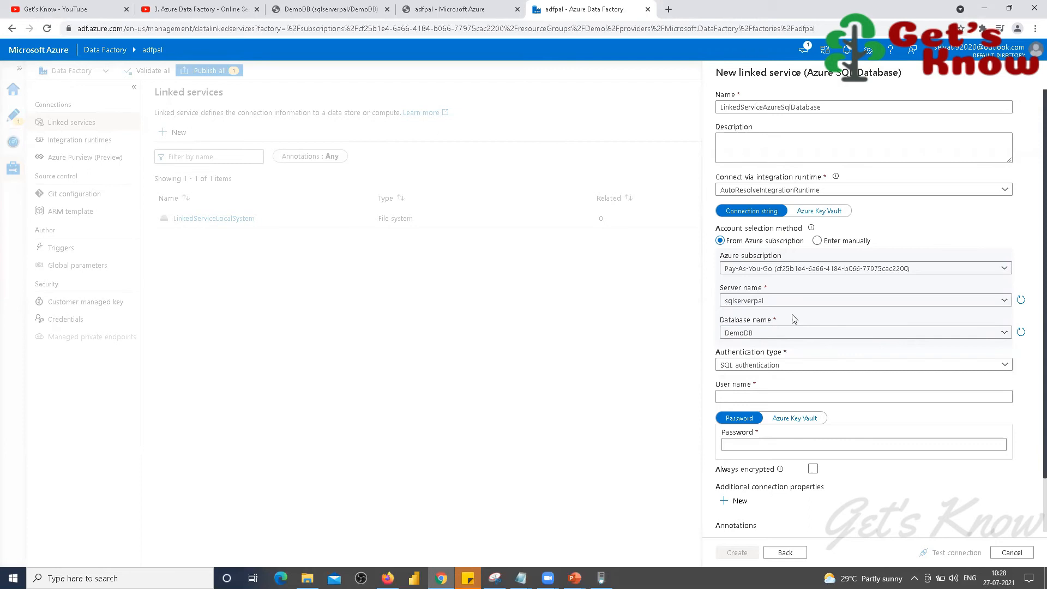
# Step: Enter the SQL login credentials and test the connection to DemoDB
pyautogui.click(731, 396)
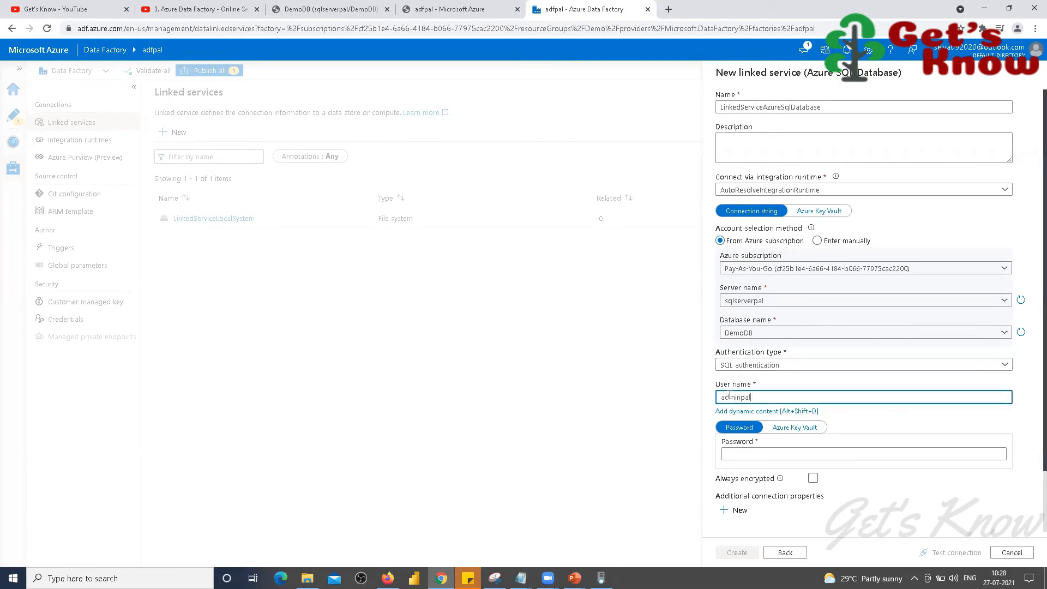
pyautogui.click(733, 454)
pyautogui.write('•••••••••')
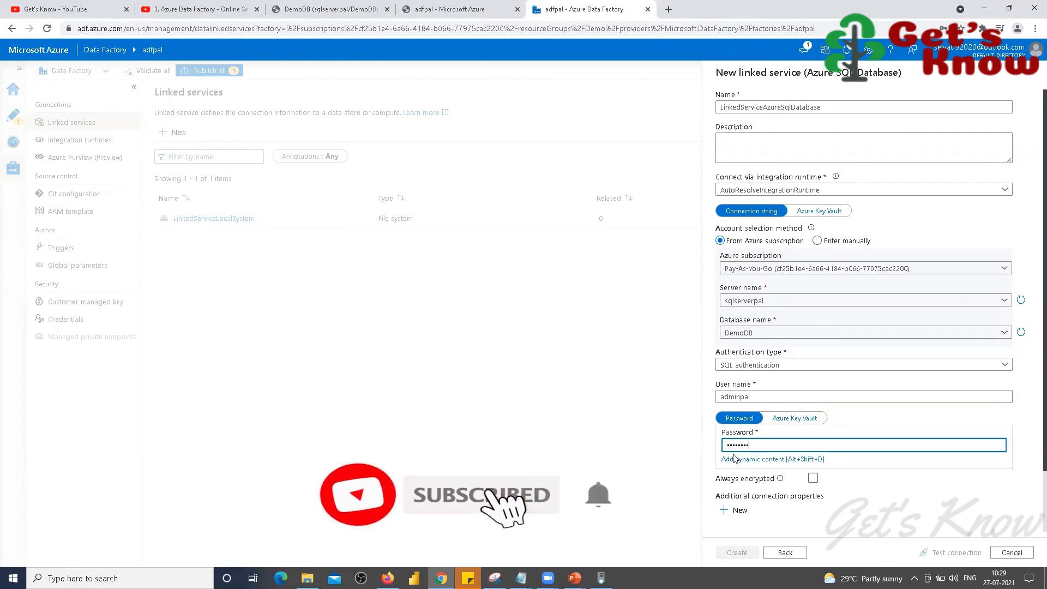
pyautogui.click(951, 553)
pyautogui.click(951, 554)
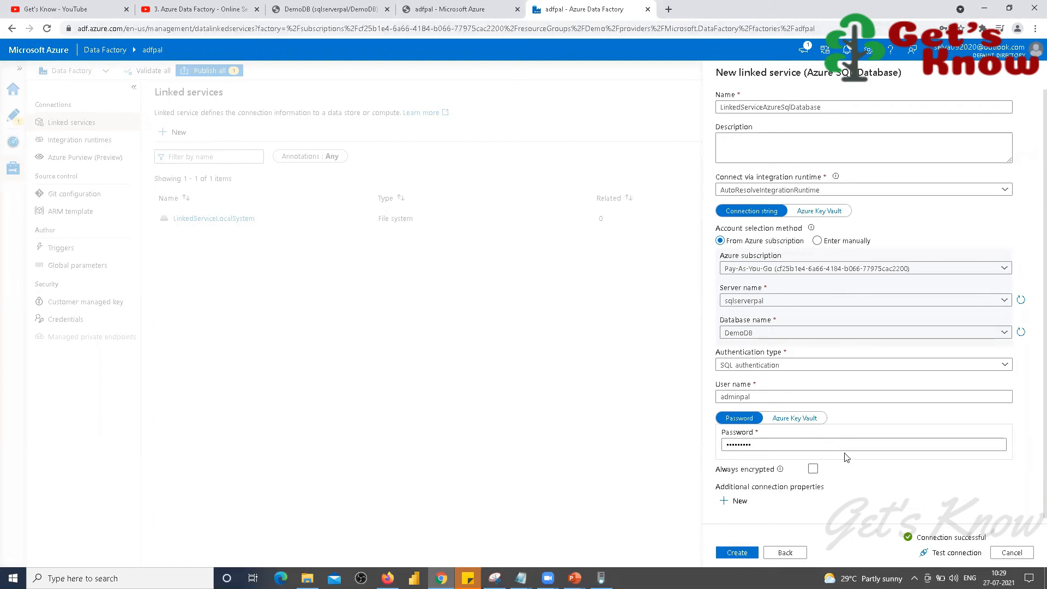
pyautogui.hotkey('ctrl', 'shift', 'Tab')
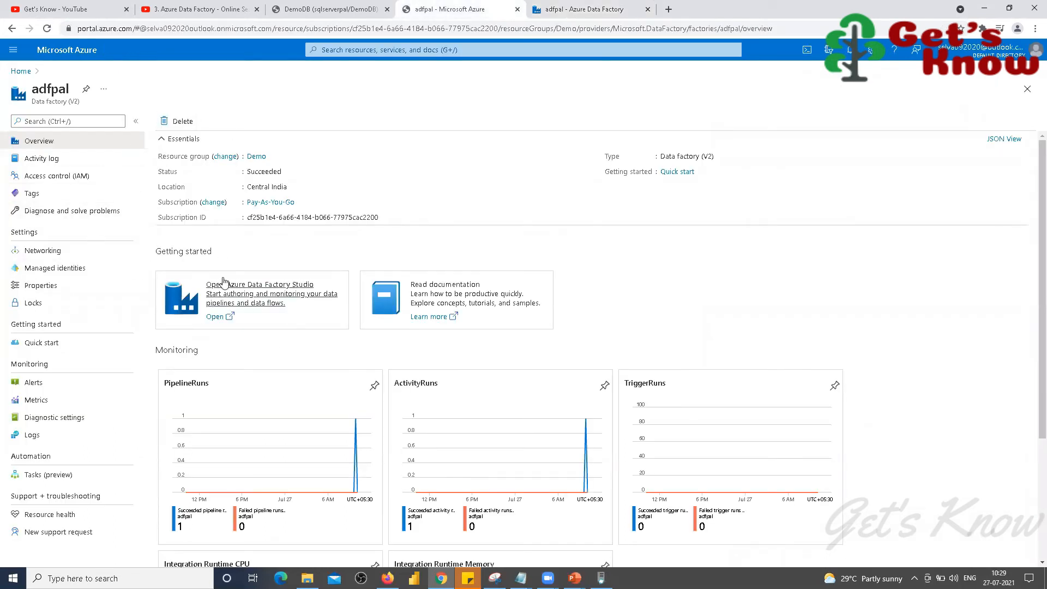
# Step: Go to the DemoDB overview page, leaving the query editor without saving
pyautogui.click(20, 71)
pyautogui.click(297, 17)
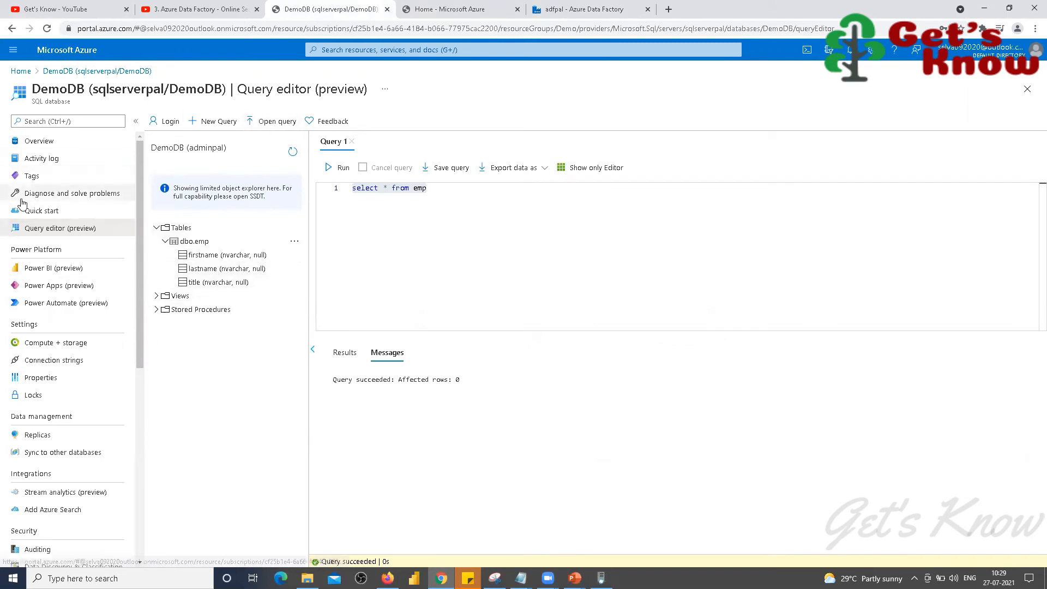
pyautogui.click(39, 141)
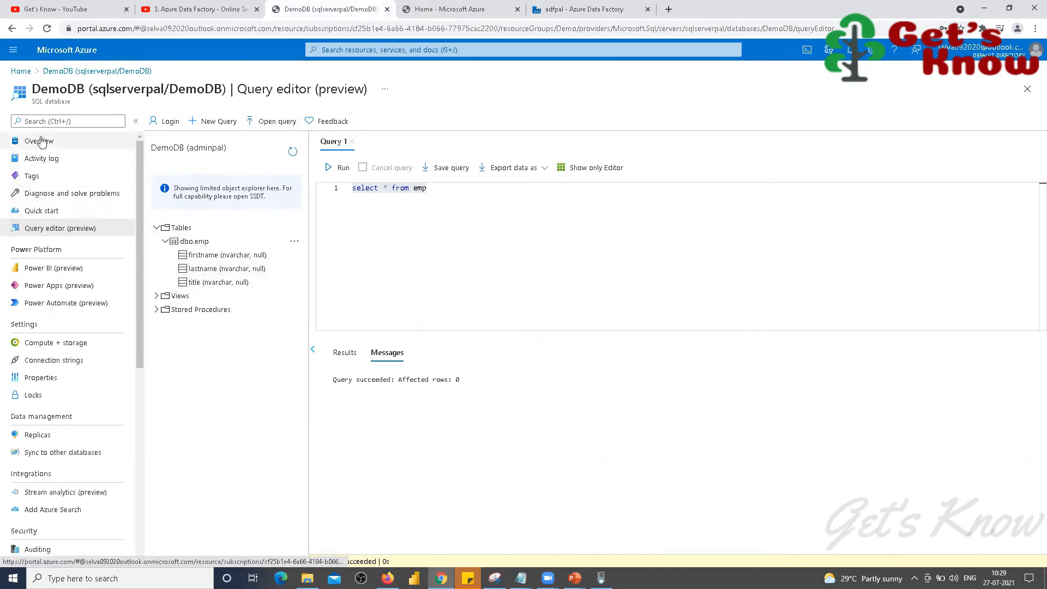
pyautogui.click(578, 91)
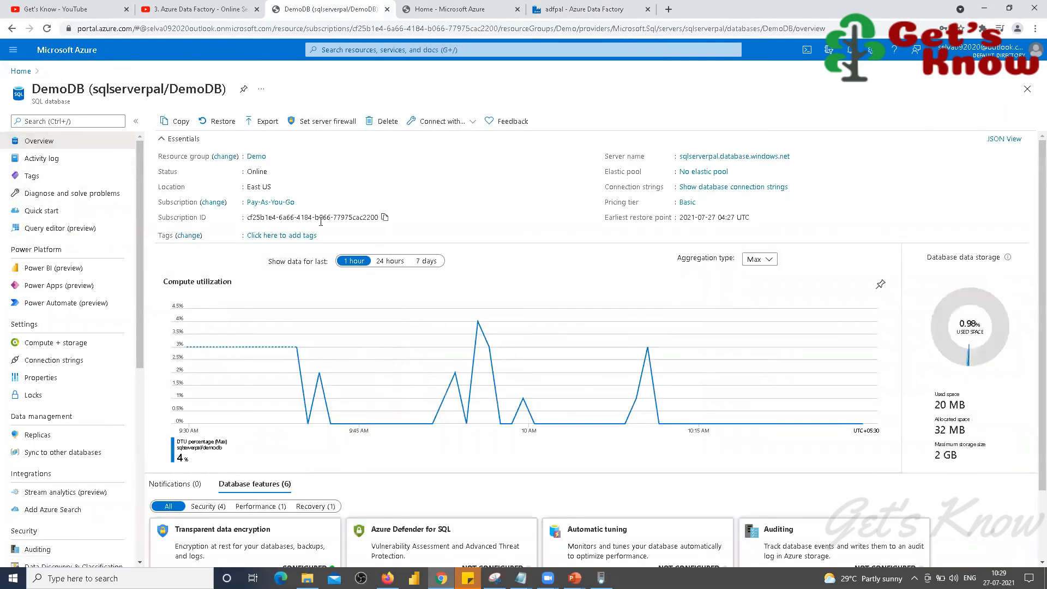
# Step: Delete the ClientIP firewall rule for 52.140.104.134 on sqlserverpal and save
pyautogui.click(321, 121)
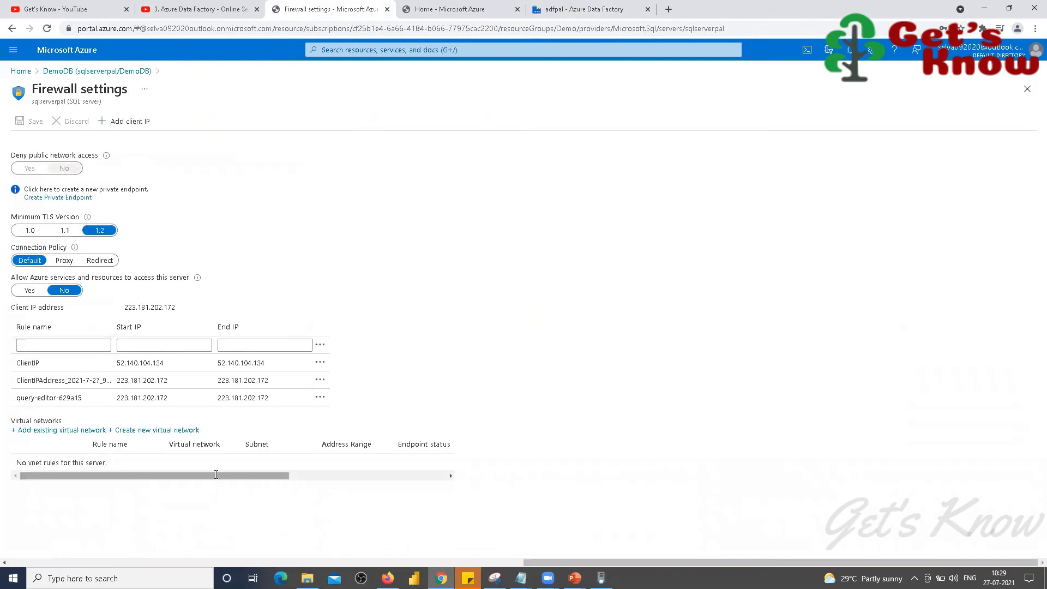
pyautogui.click(320, 362)
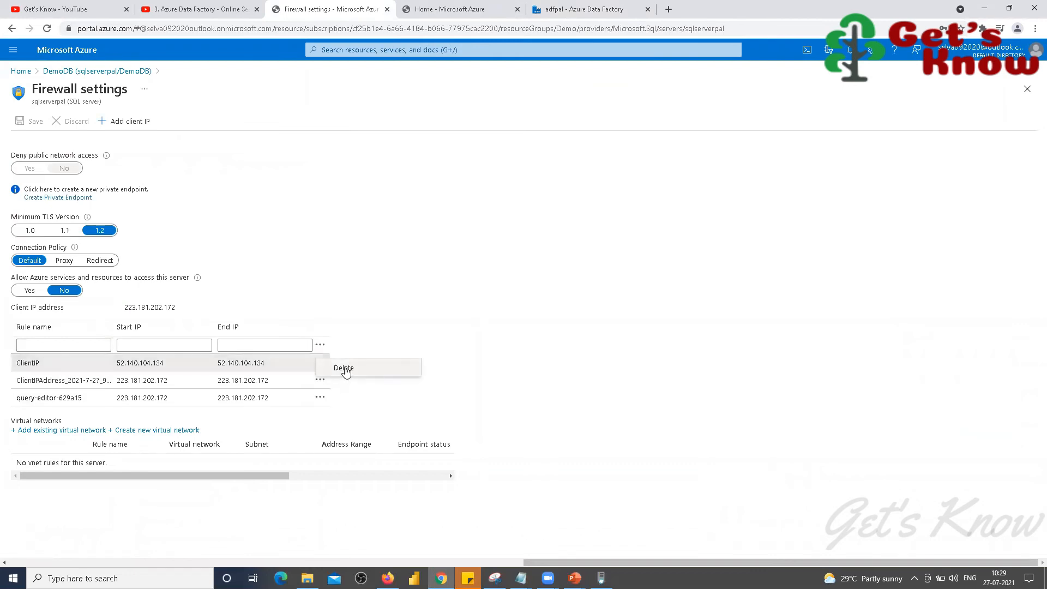
pyautogui.click(343, 368)
pyautogui.click(24, 122)
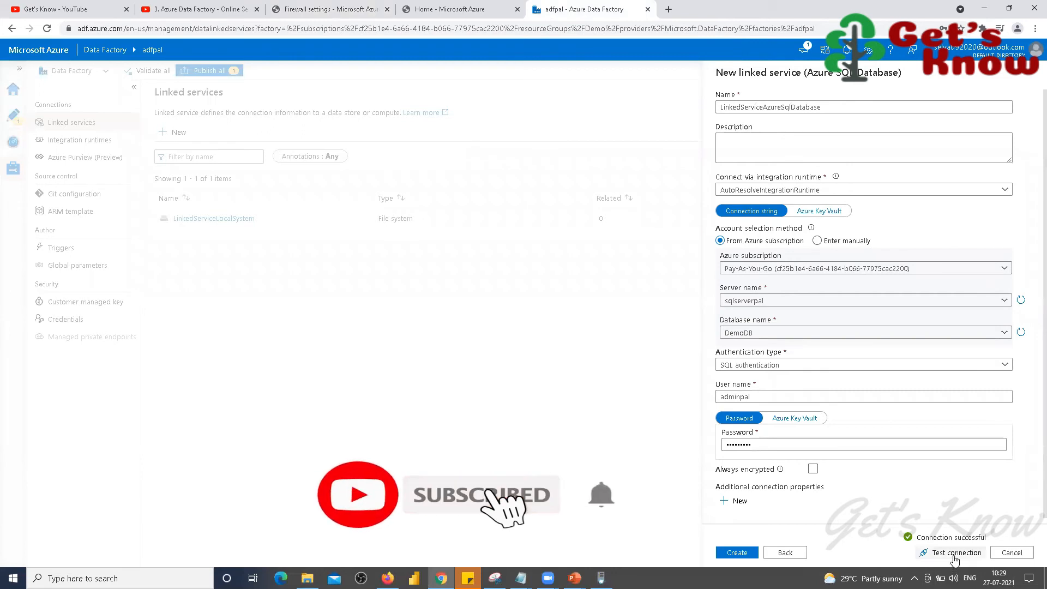
# Step: Test the Azure SQL linked service connection, then copy blocked IP 52.140.104.134 from the error details
pyautogui.click(955, 552)
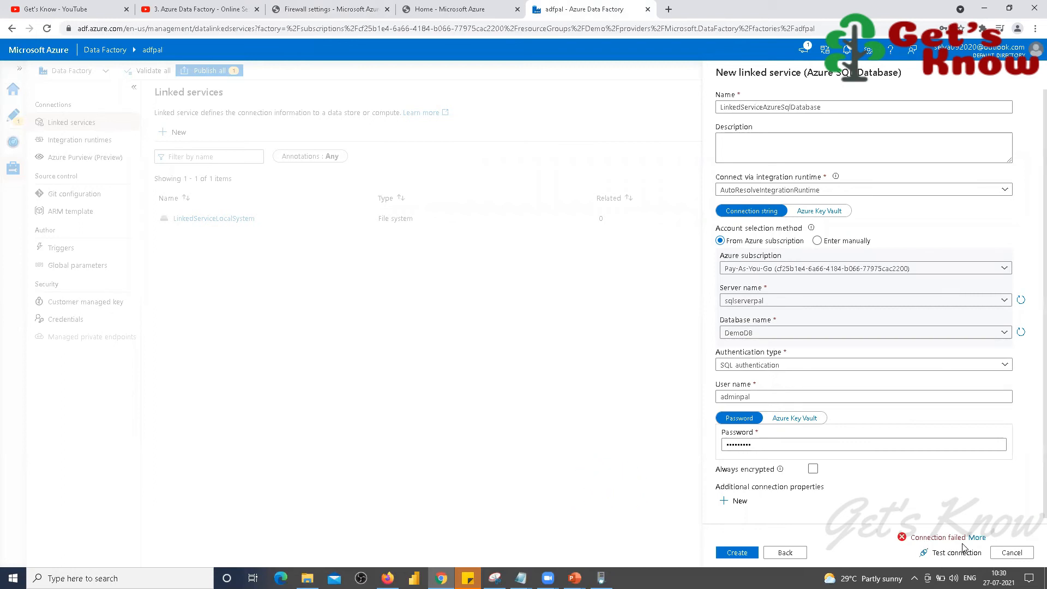
pyautogui.click(977, 537)
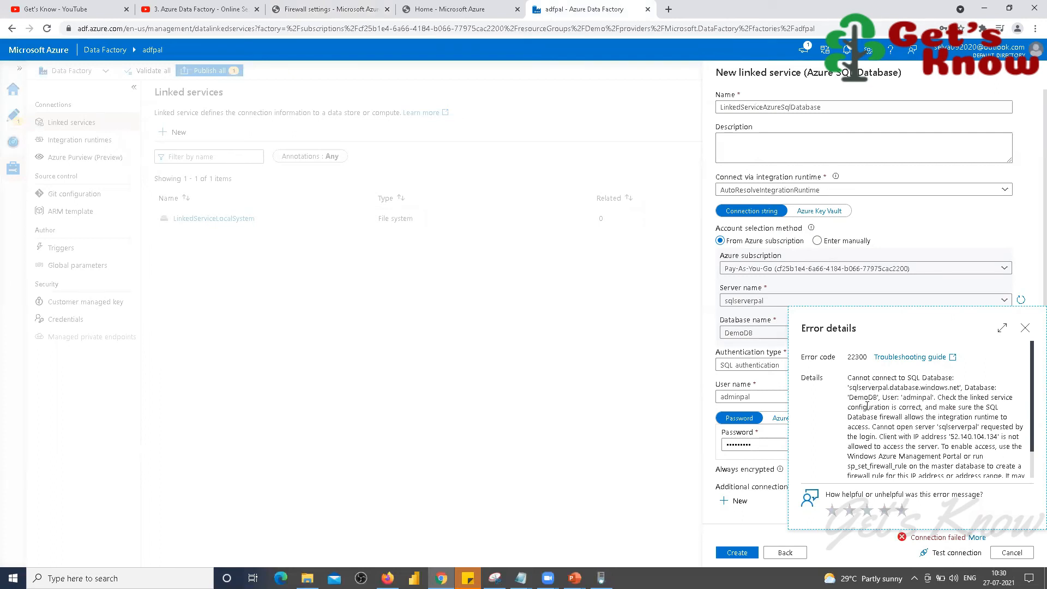
pyautogui.doubleClick(923, 397)
pyautogui.moveTo(951, 436); pyautogui.dragTo(996, 438)
pyautogui.rightClick(982, 438)
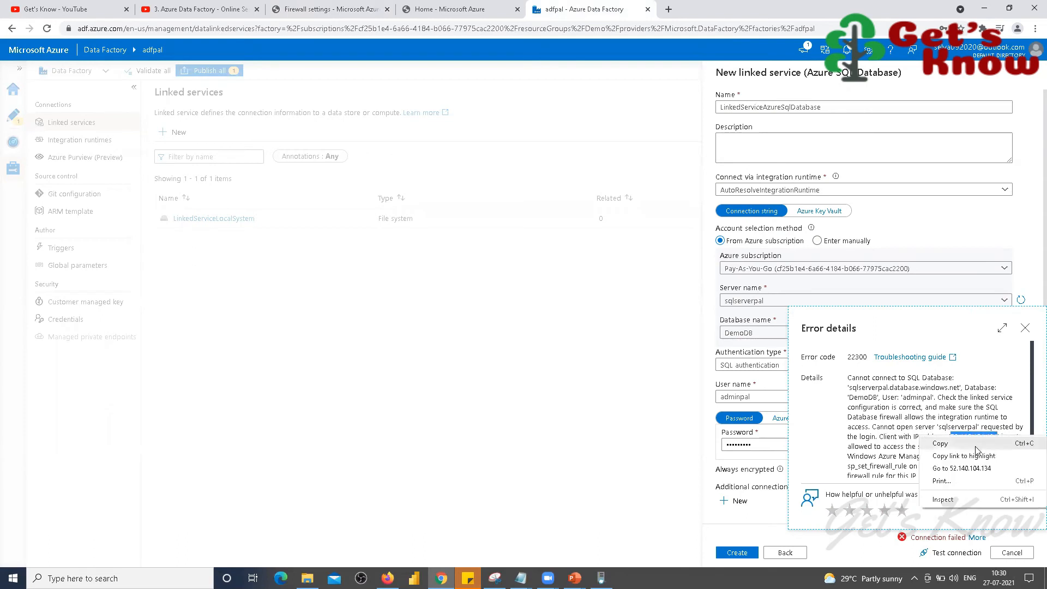
pyautogui.click(961, 444)
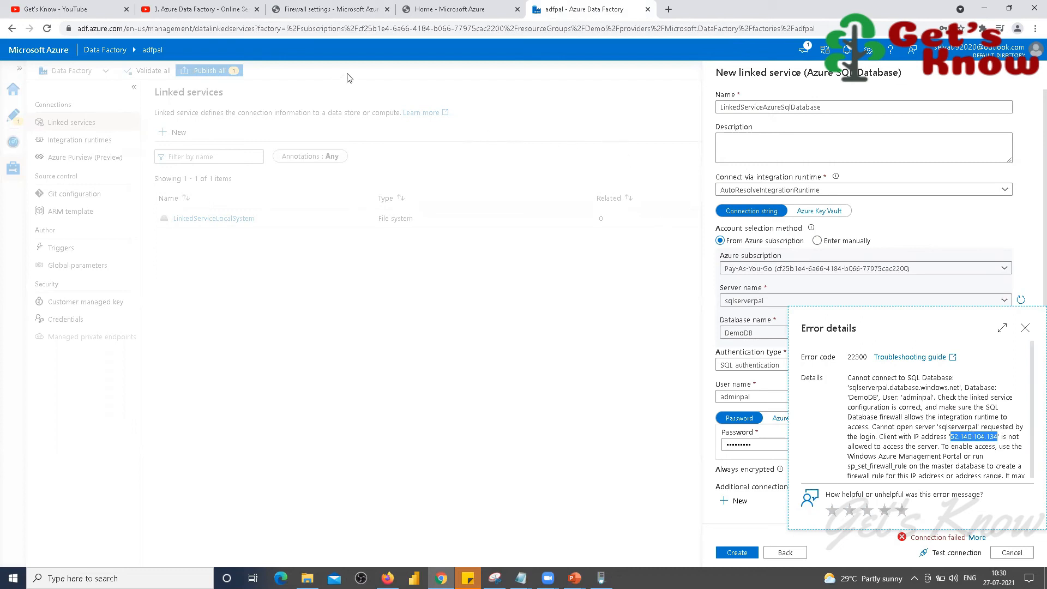
pyautogui.click(354, 10)
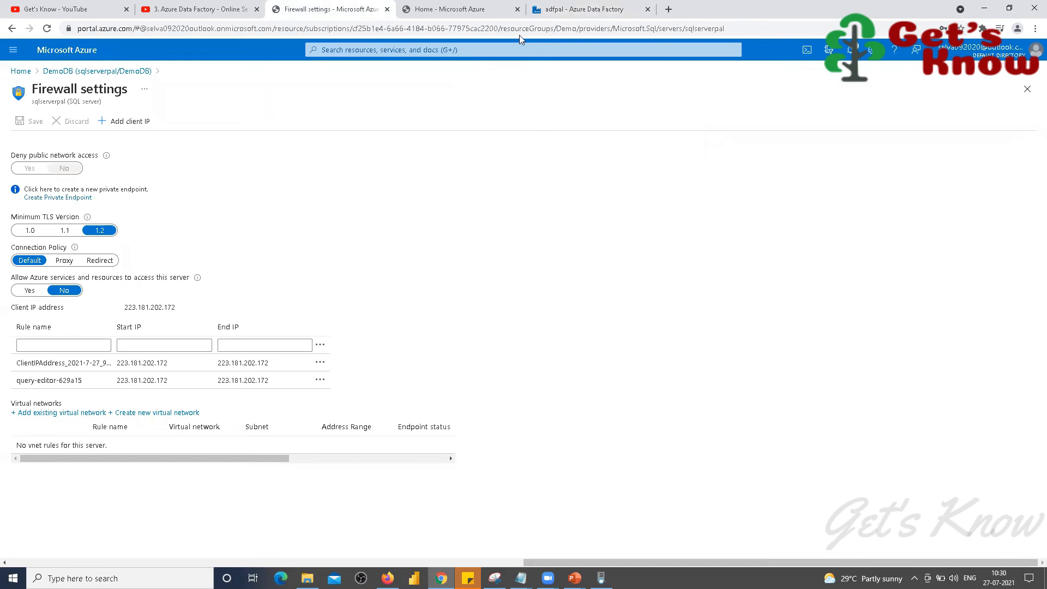
# Step: Paste 52.140.104.134 as both the Start IP and End IP of a new firewall rule
pyautogui.click(578, 9)
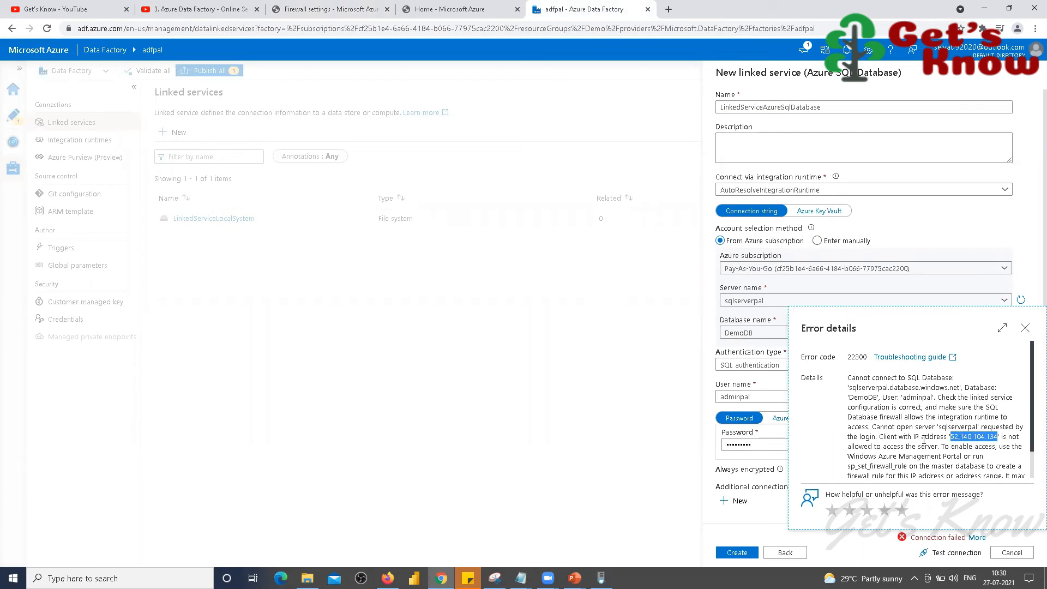
pyautogui.click(327, 9)
pyautogui.click(177, 347)
pyautogui.hotkey('ctrl', 'v')
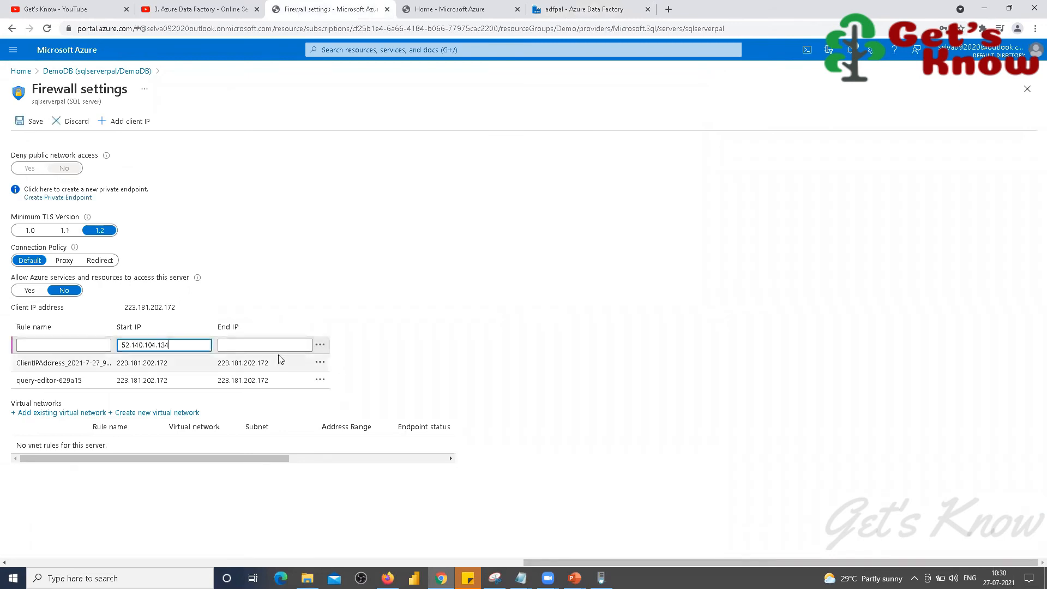
pyautogui.click(267, 347)
pyautogui.hotkey('ctrl', 'v')
# Step: Name the rule ADFClientIP and save it on the sqlserverpal server
pyautogui.click(77, 345)
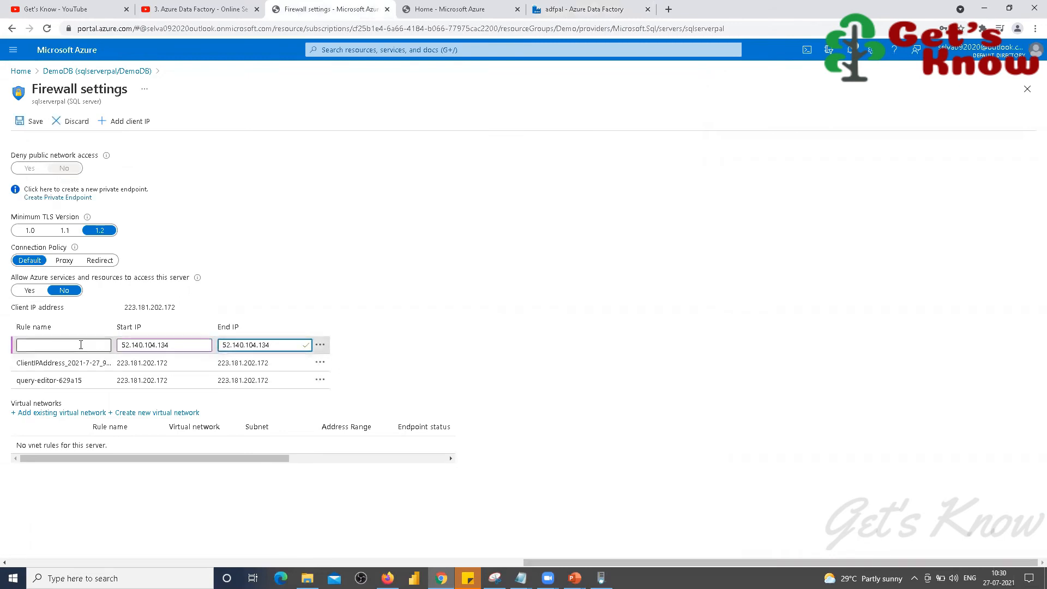
pyautogui.write('Client')
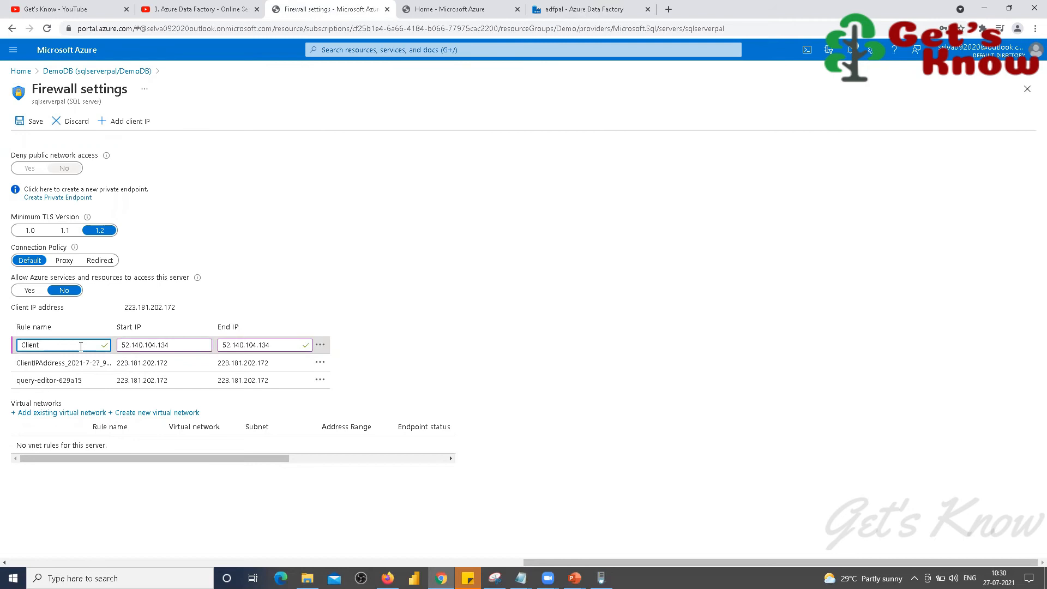
pyautogui.write('ADF')
pyautogui.press('Tab')
pyautogui.press('Tab')
pyautogui.press('Tab')
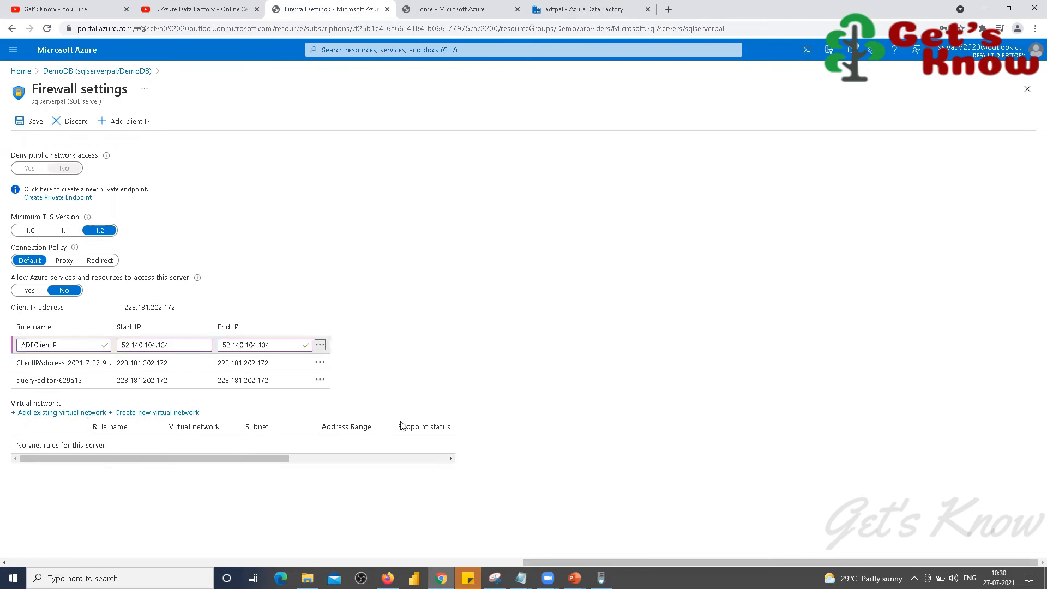
pyautogui.press('Tab')
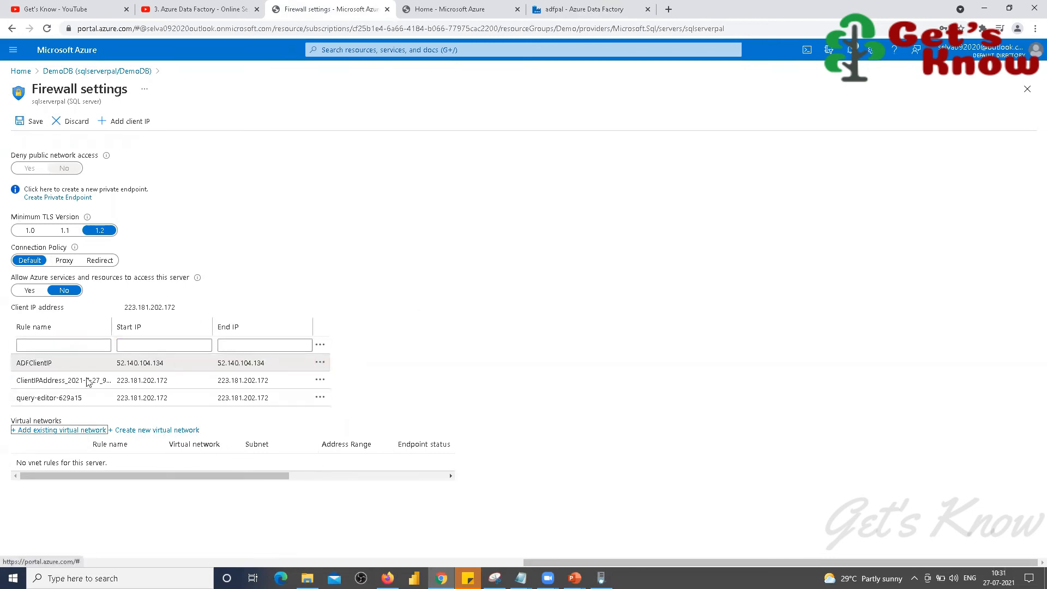
pyautogui.click(32, 122)
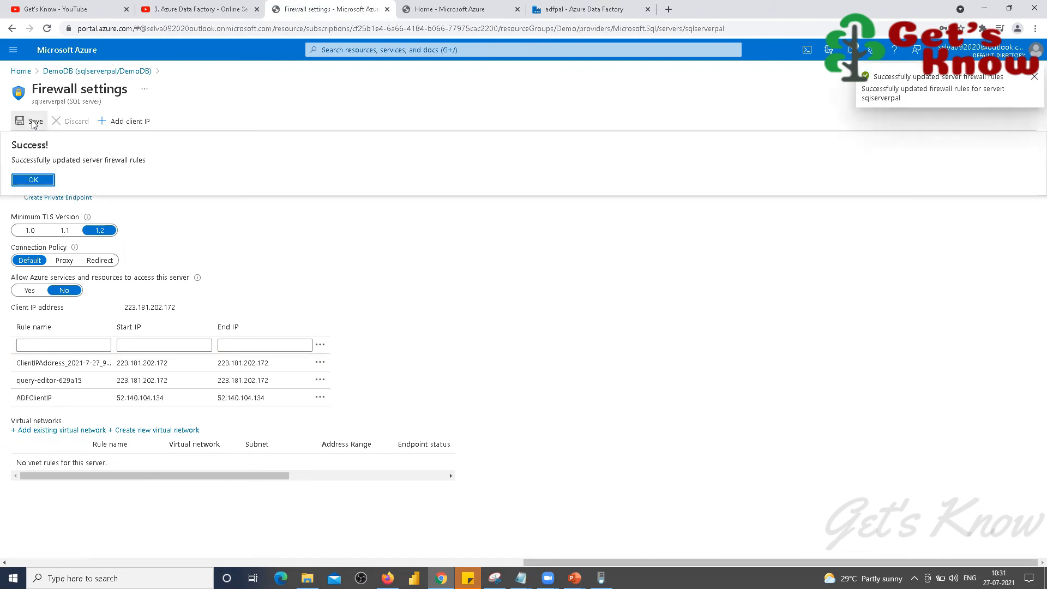
pyautogui.click(36, 181)
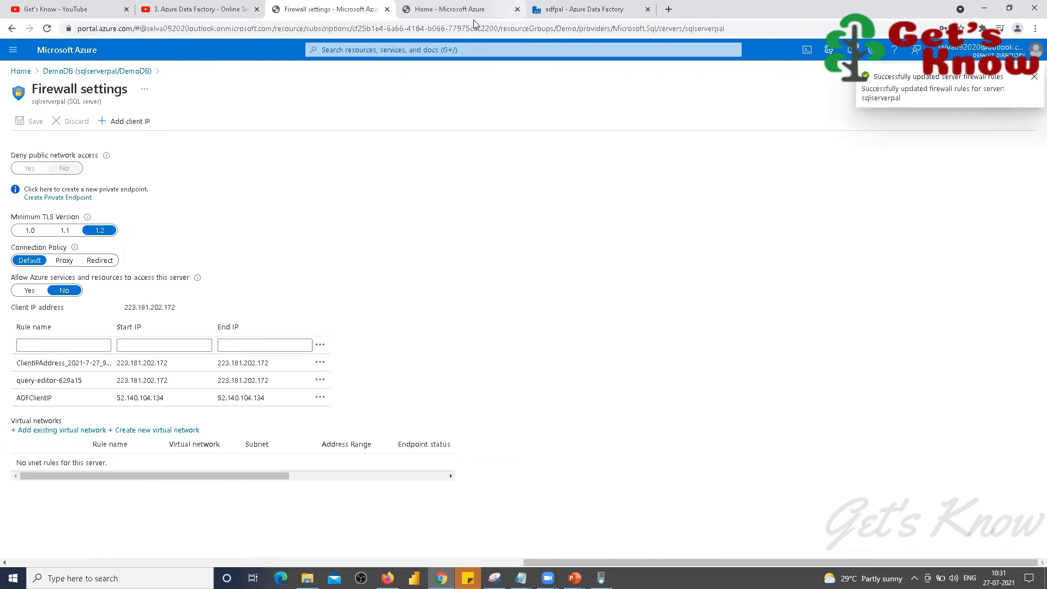
pyautogui.click(583, 9)
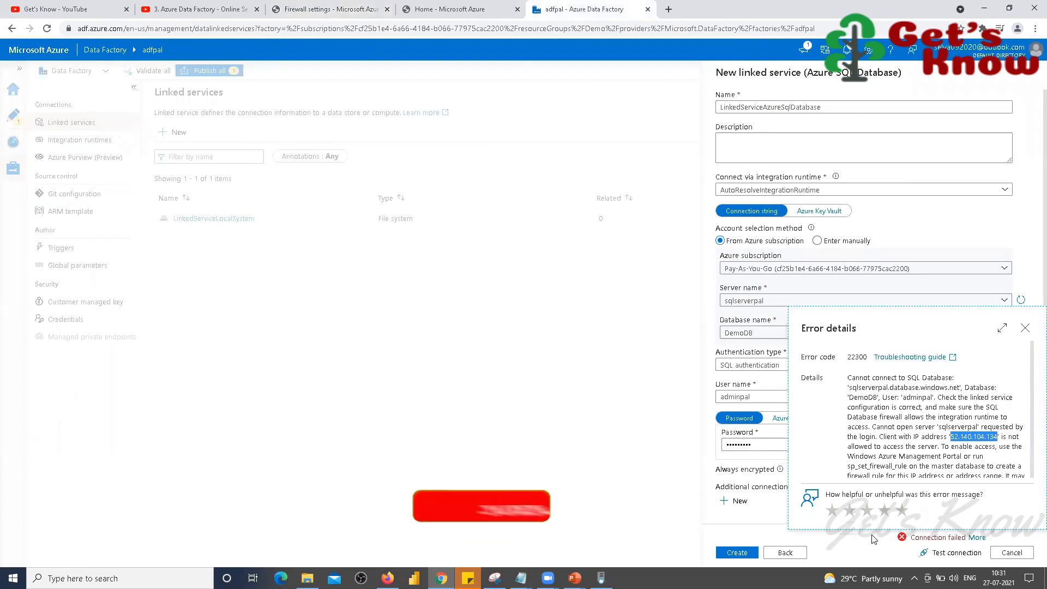
# Step: Close the error details and rerun the Azure SQL linked service connection test
pyautogui.click(1025, 327)
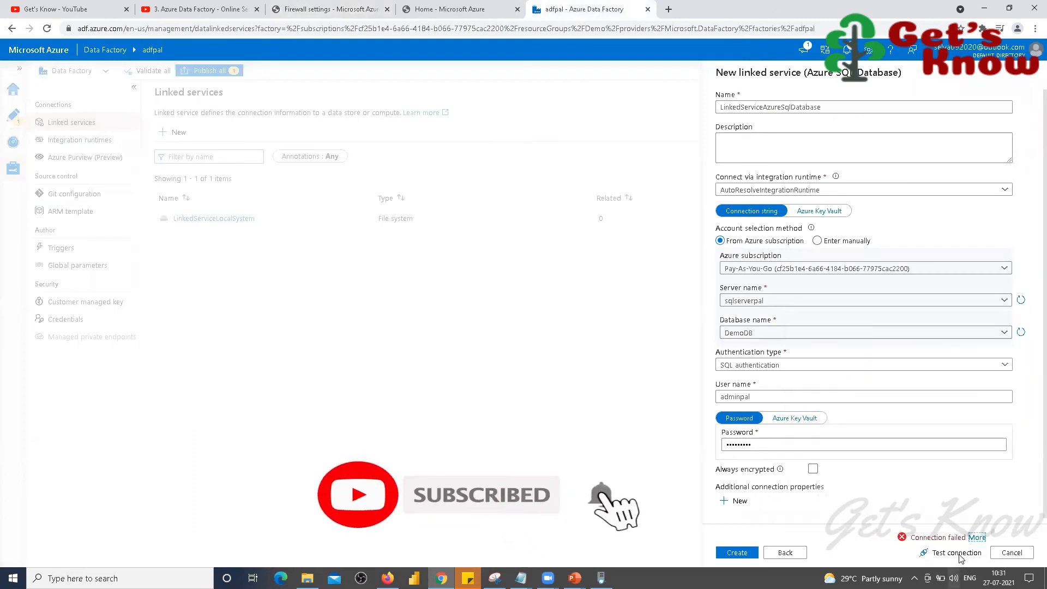
pyautogui.click(955, 552)
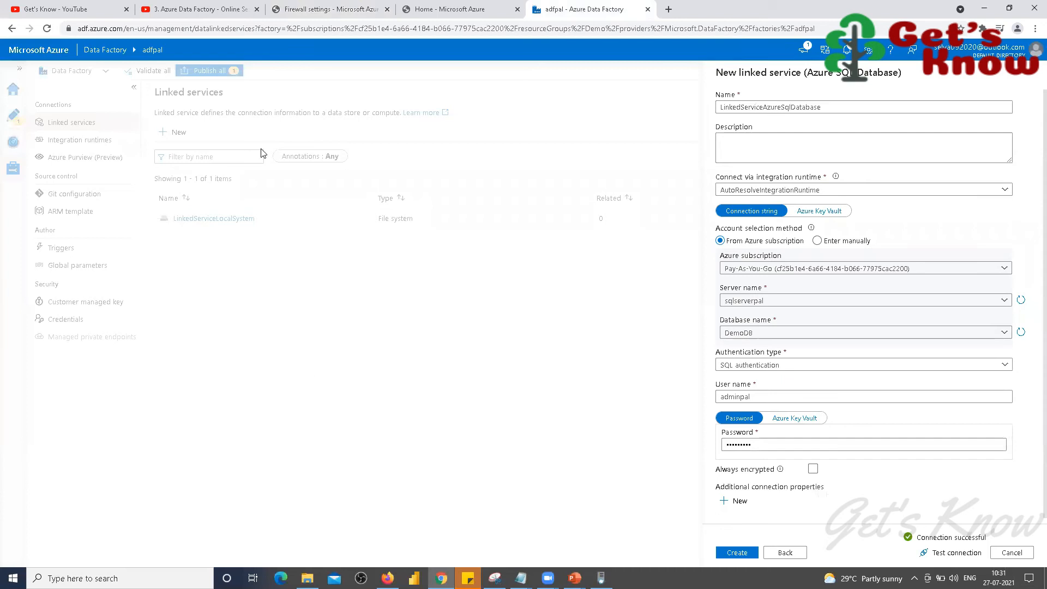
pyautogui.click(318, 12)
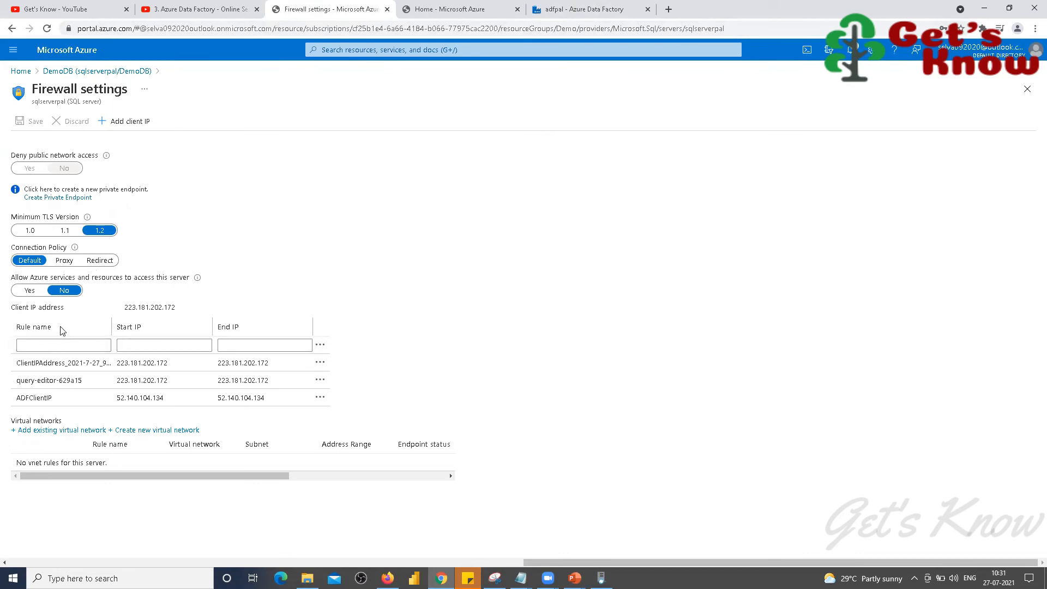
# Step: Open the DemoDB overview and create the Azure SQL Database linked service
pyautogui.click(58, 72)
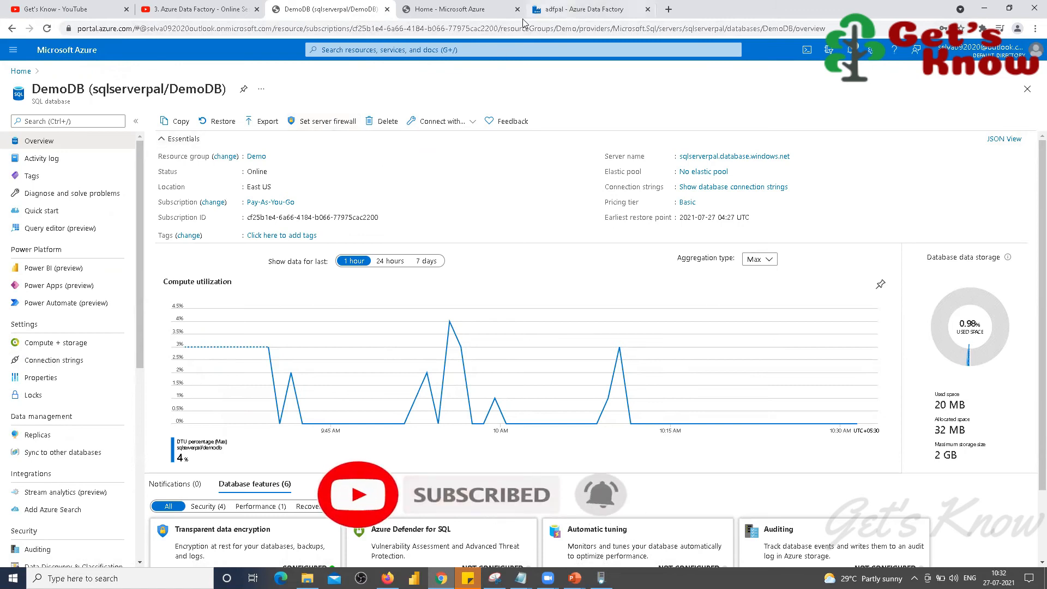
pyautogui.click(578, 9)
pyautogui.click(734, 552)
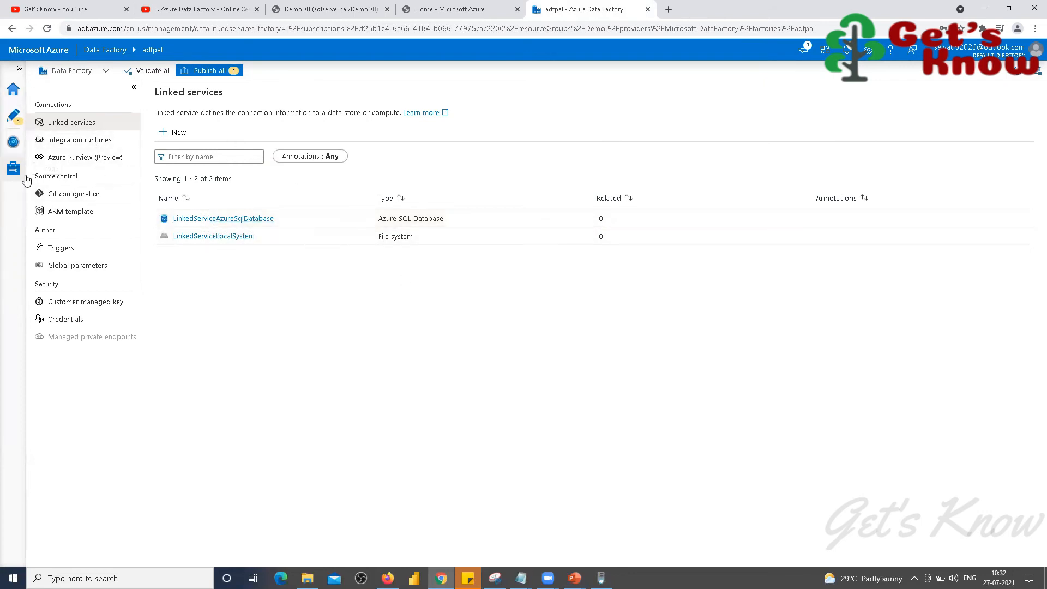
# Step: Return to the pipeline canvas and show the Copy data activity's Source settings
pyautogui.click(20, 129)
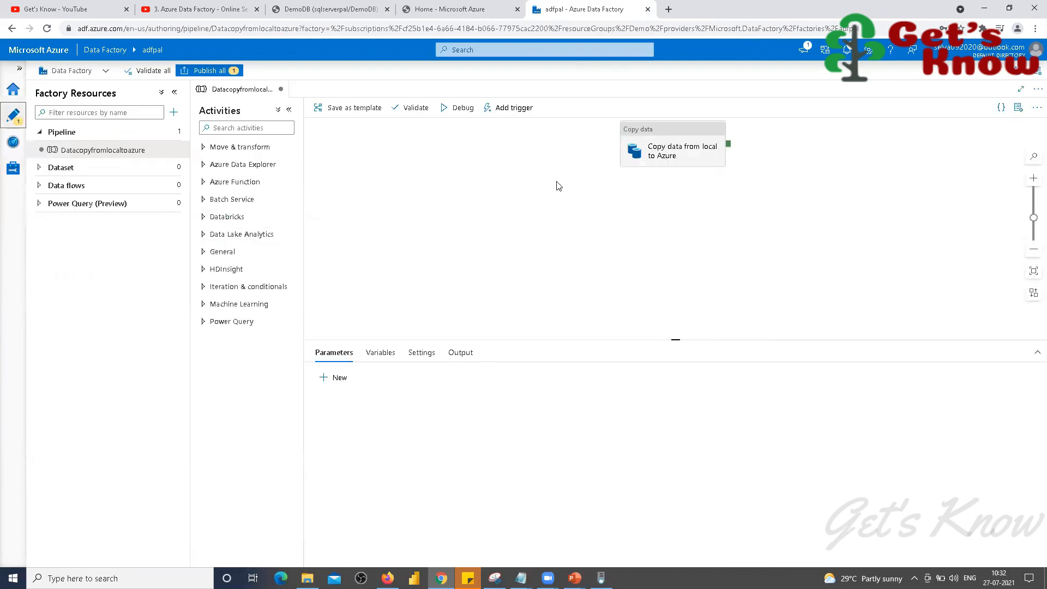
pyautogui.moveTo(671, 127); pyautogui.dragTo(482, 153)
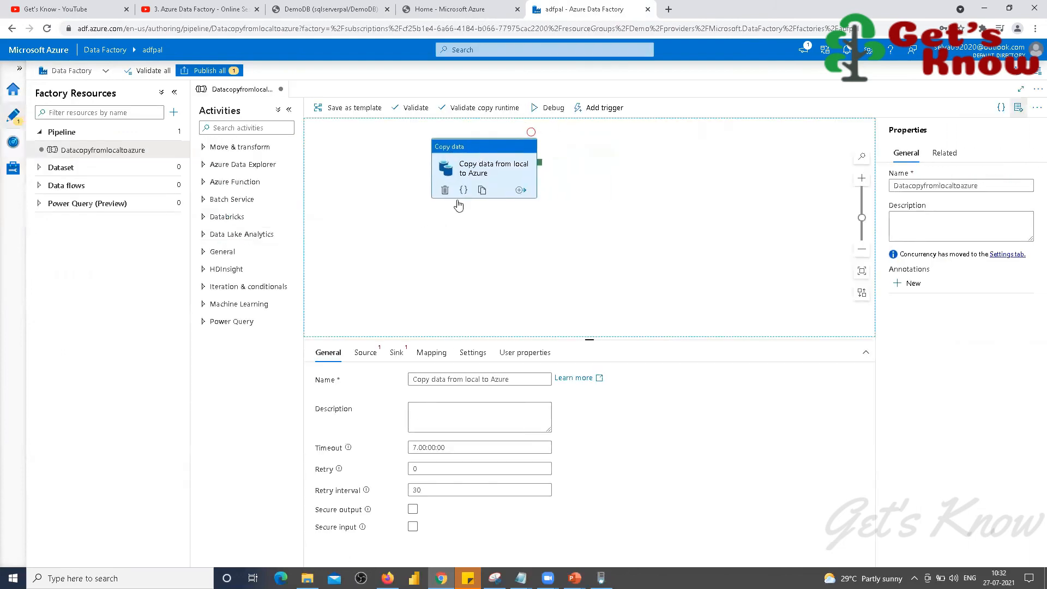
pyautogui.click(366, 353)
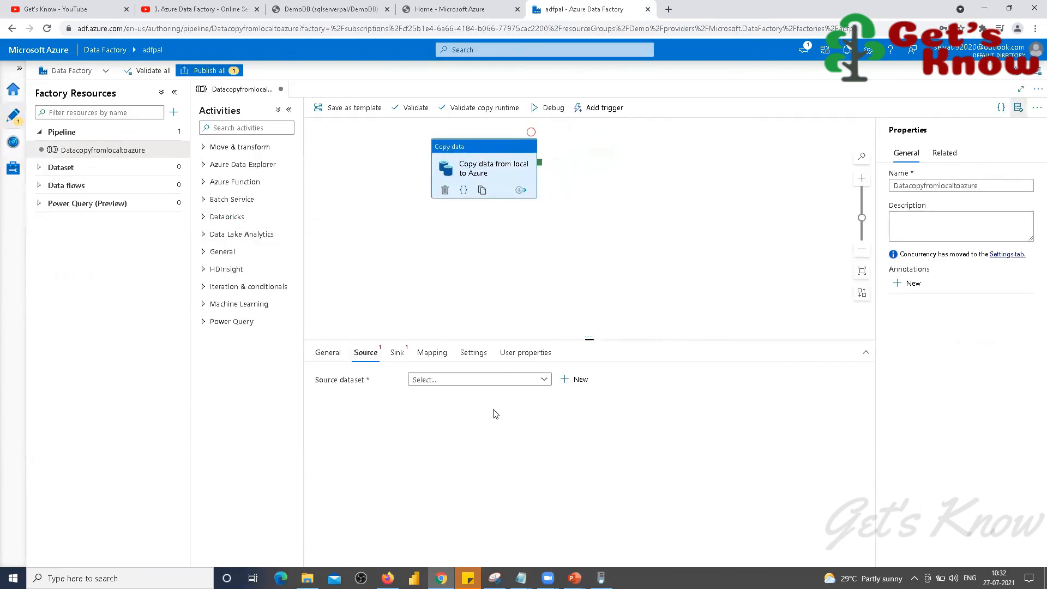
# Step: Start a new File system source dataset in DelimitedText format
pyautogui.click(544, 380)
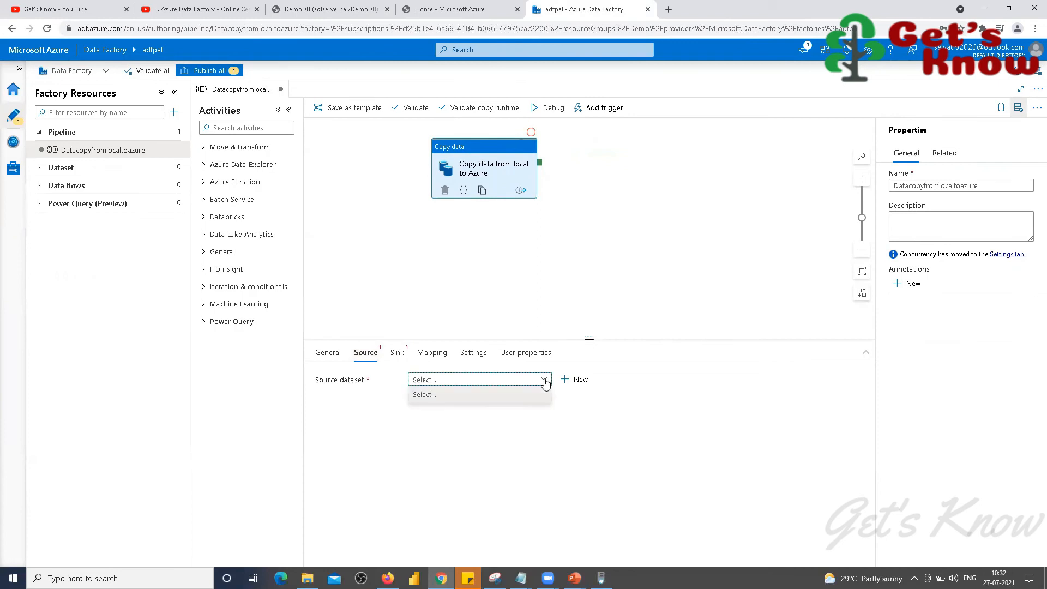
pyautogui.click(581, 380)
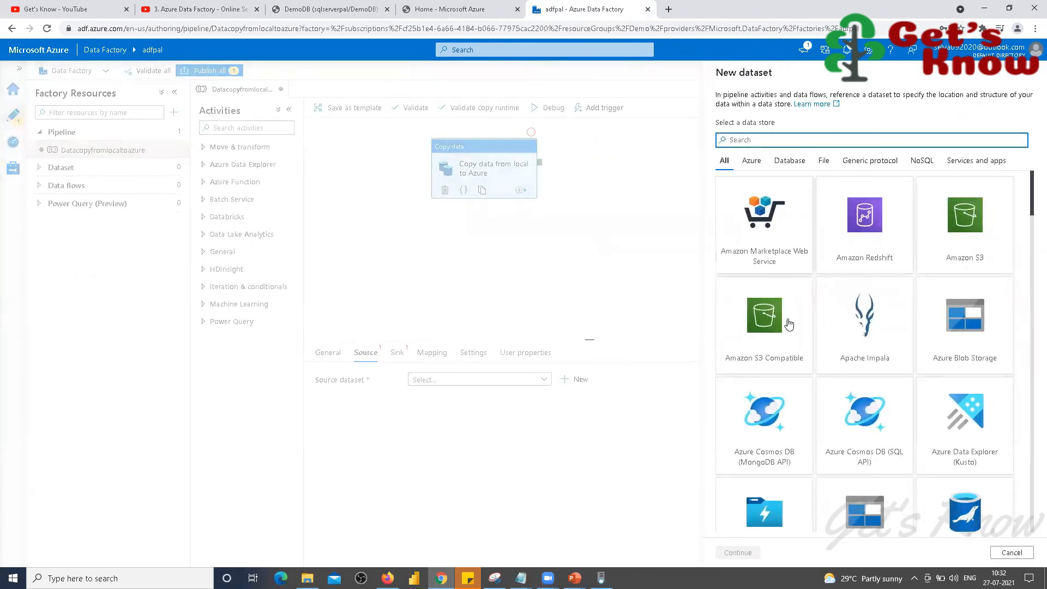
pyautogui.click(823, 161)
pyautogui.click(754, 353)
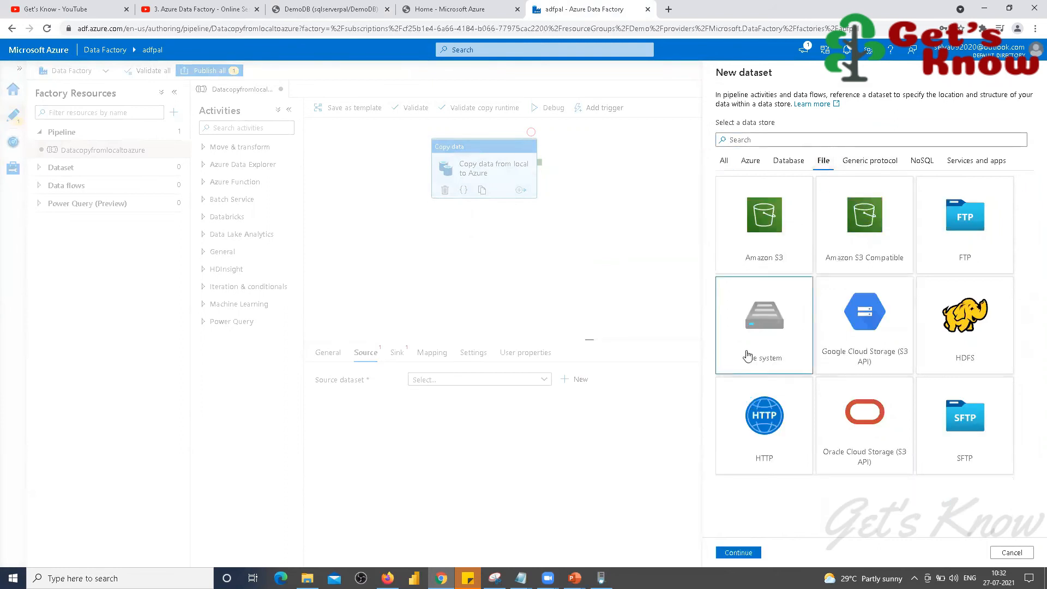
pyautogui.click(733, 553)
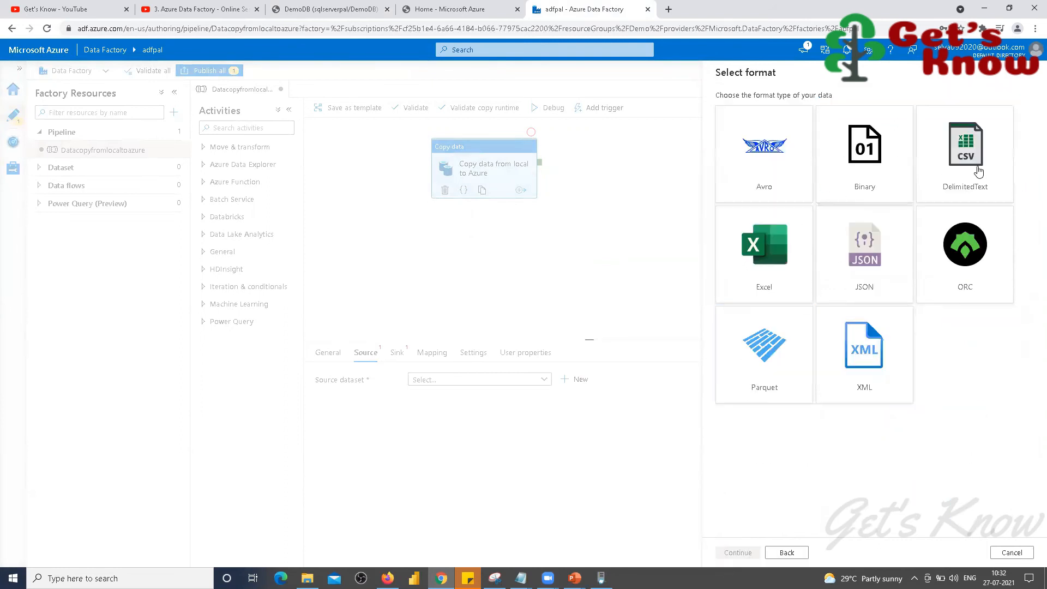
pyautogui.click(963, 158)
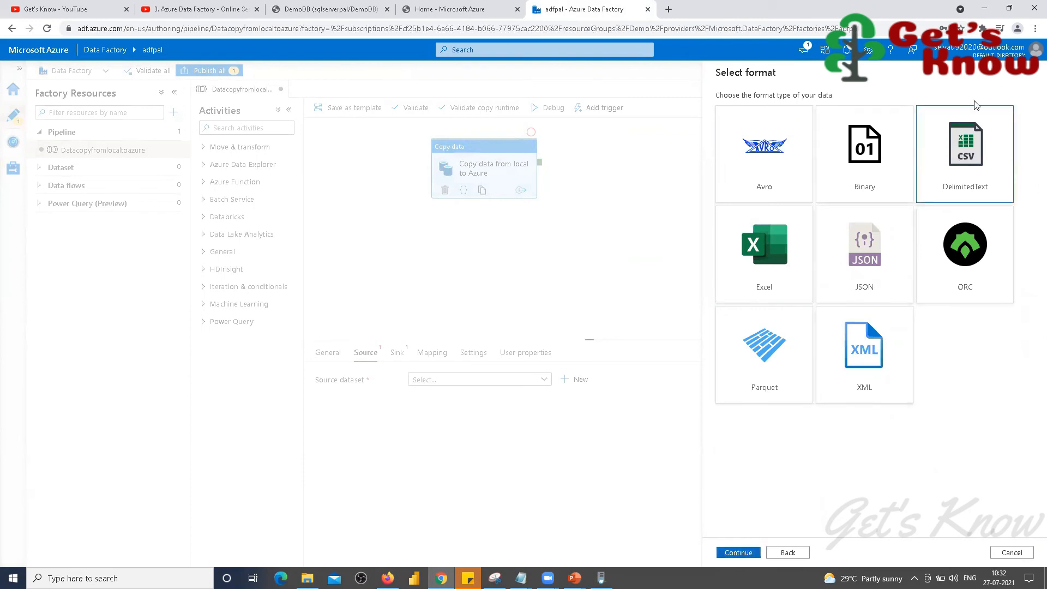
pyautogui.click(738, 552)
# Step: Create DatasetDelimitedText on LinkedServiceLocalSystem, reading ADF Input File.txt with first row as header
pyautogui.click(789, 110)
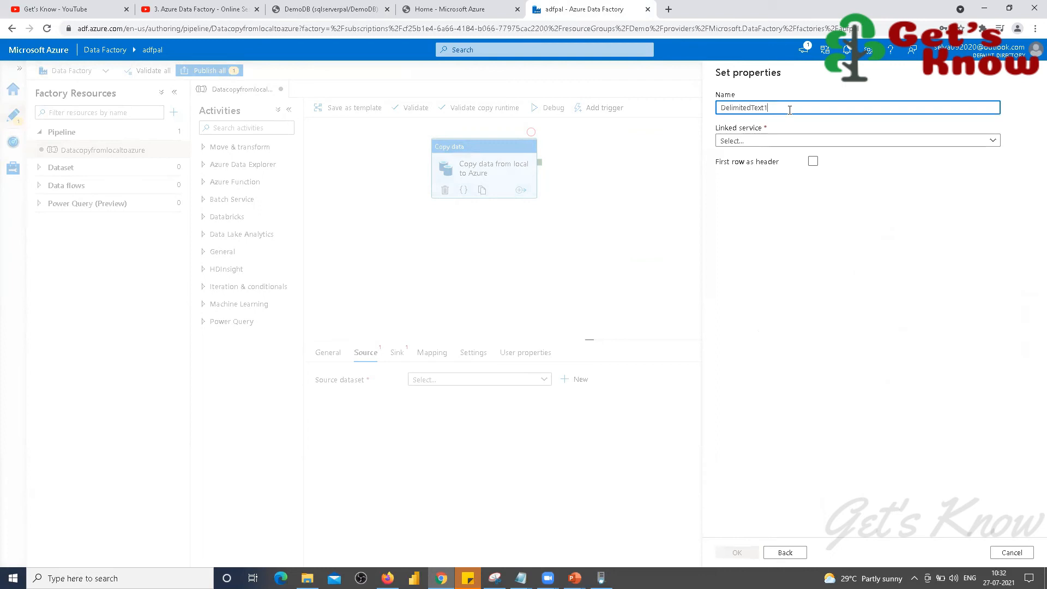
pyautogui.press('Home')
pyautogui.write('Dataset')
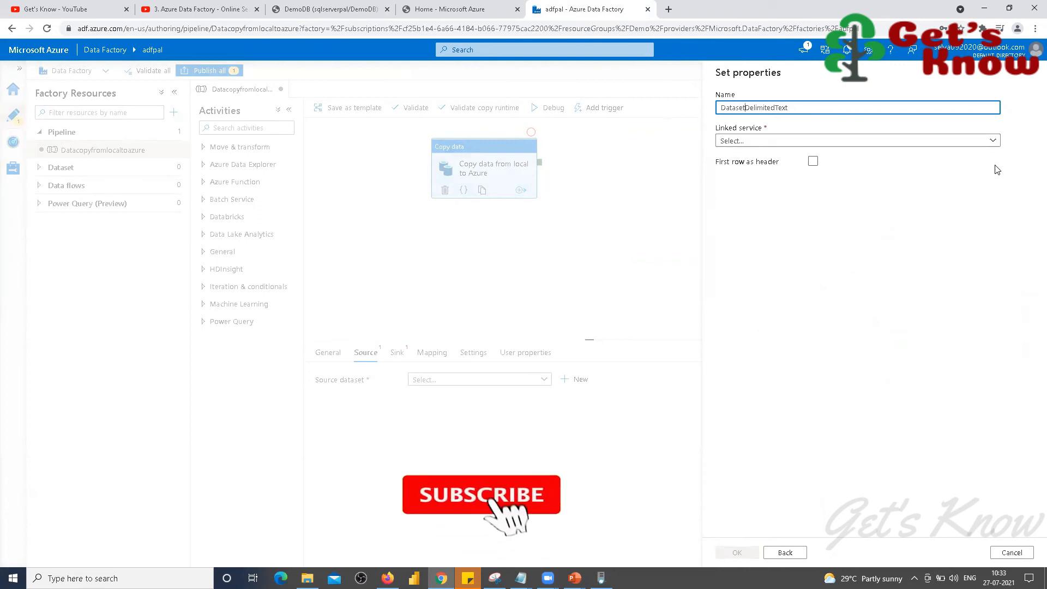
pyautogui.click(994, 141)
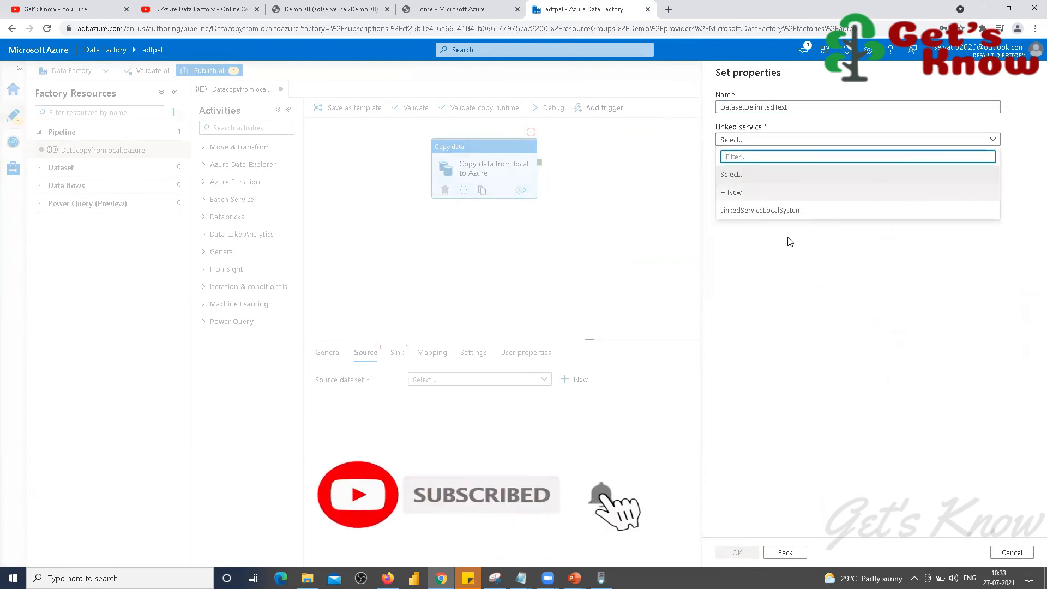
pyautogui.click(750, 215)
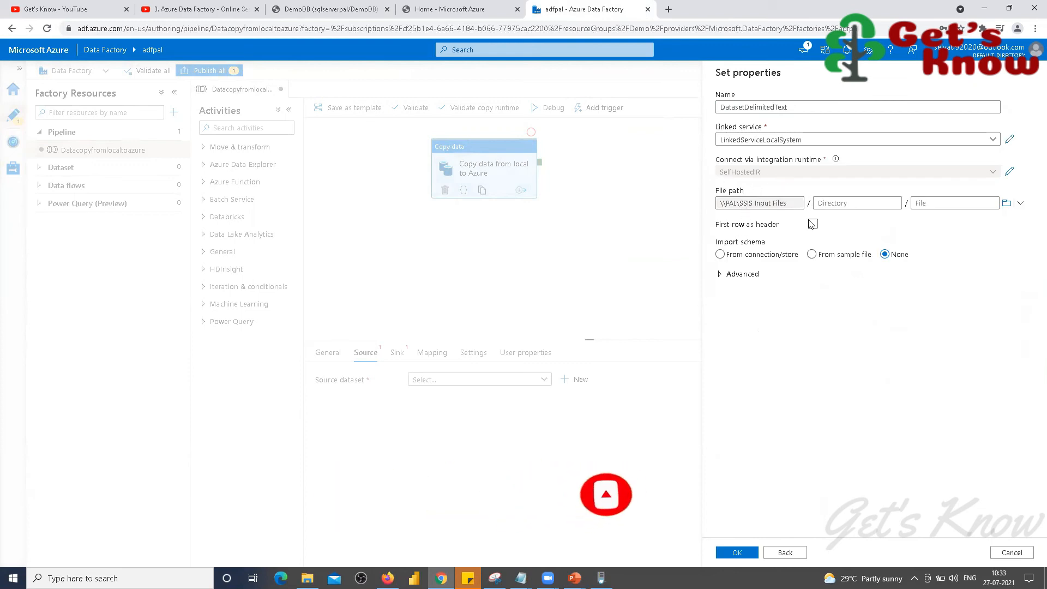
pyautogui.click(813, 223)
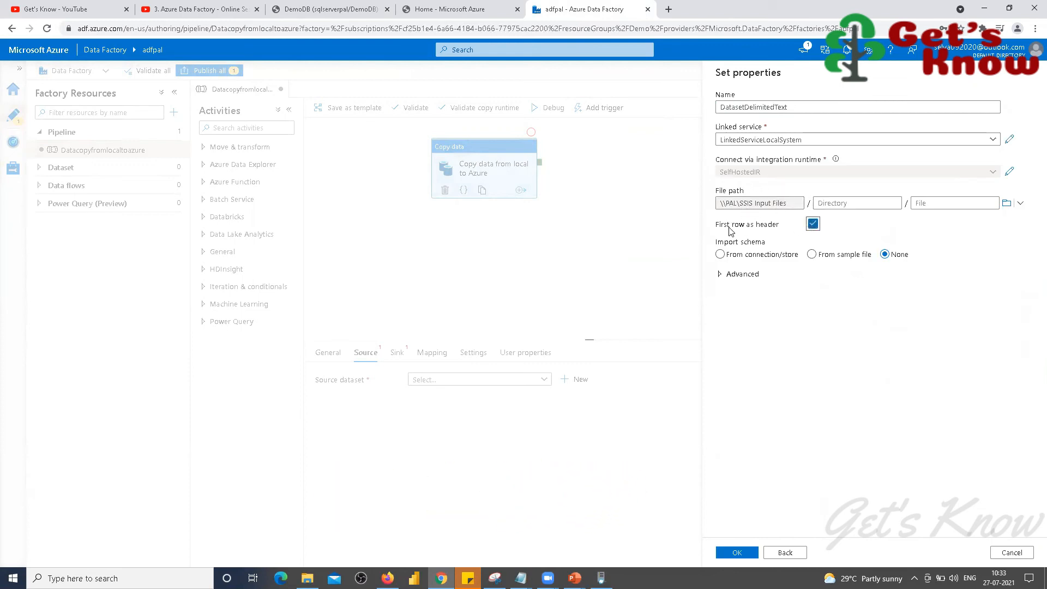
pyautogui.click(1006, 203)
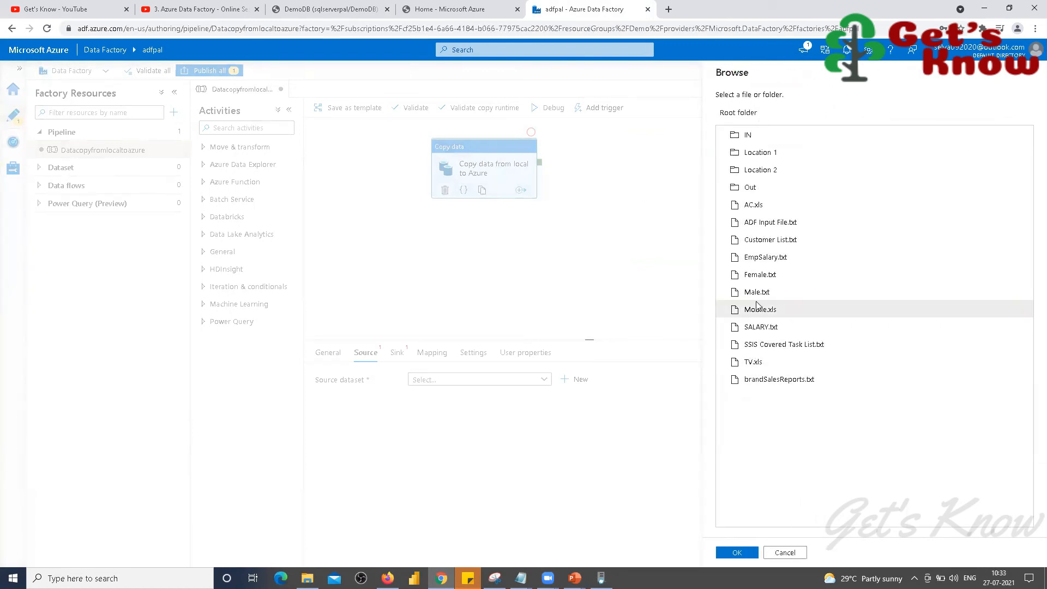
pyautogui.click(769, 226)
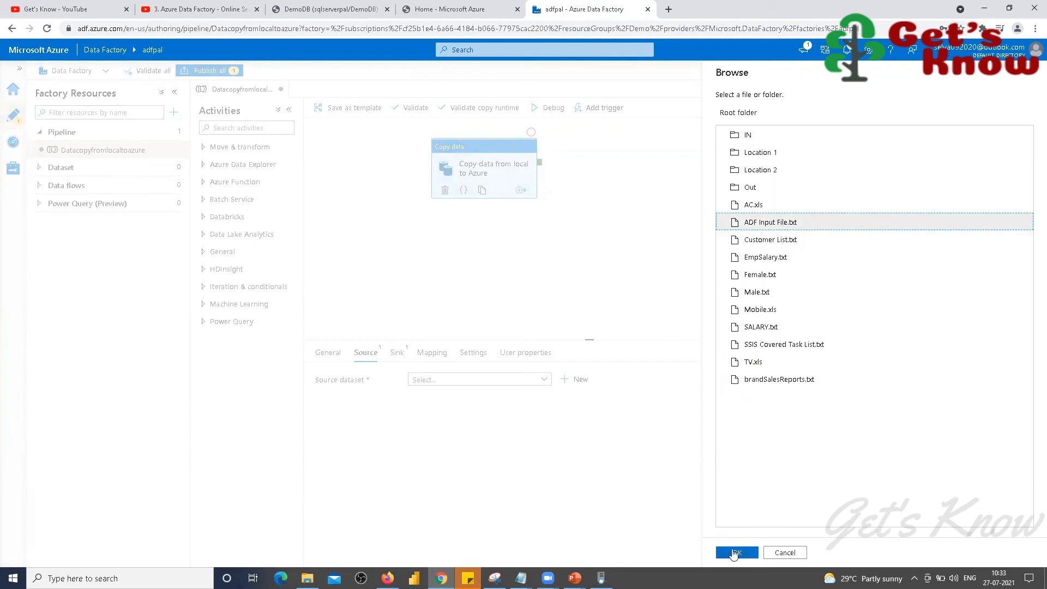
pyautogui.click(734, 552)
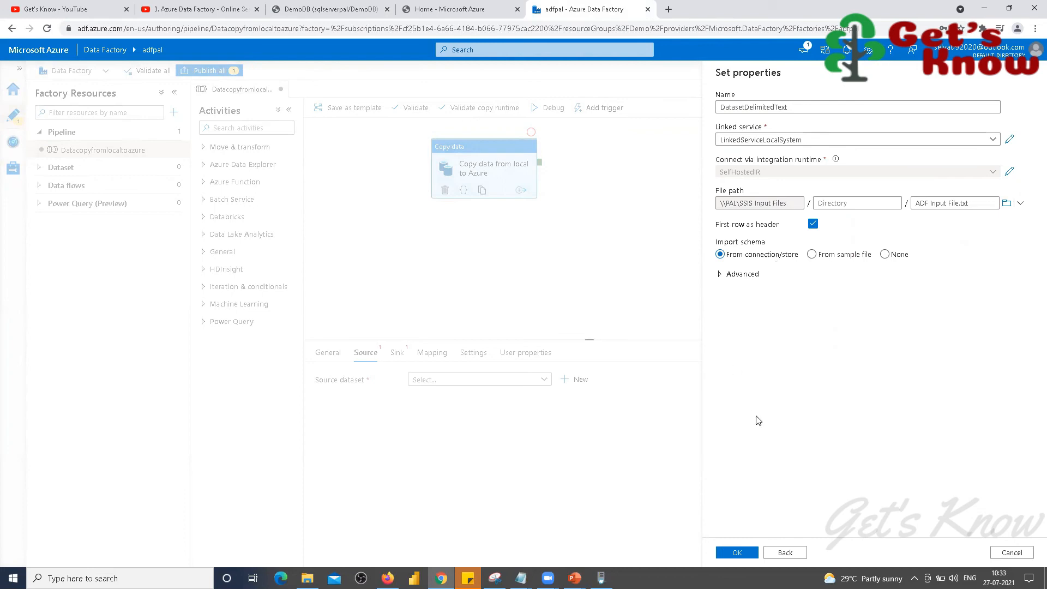
pyautogui.click(738, 553)
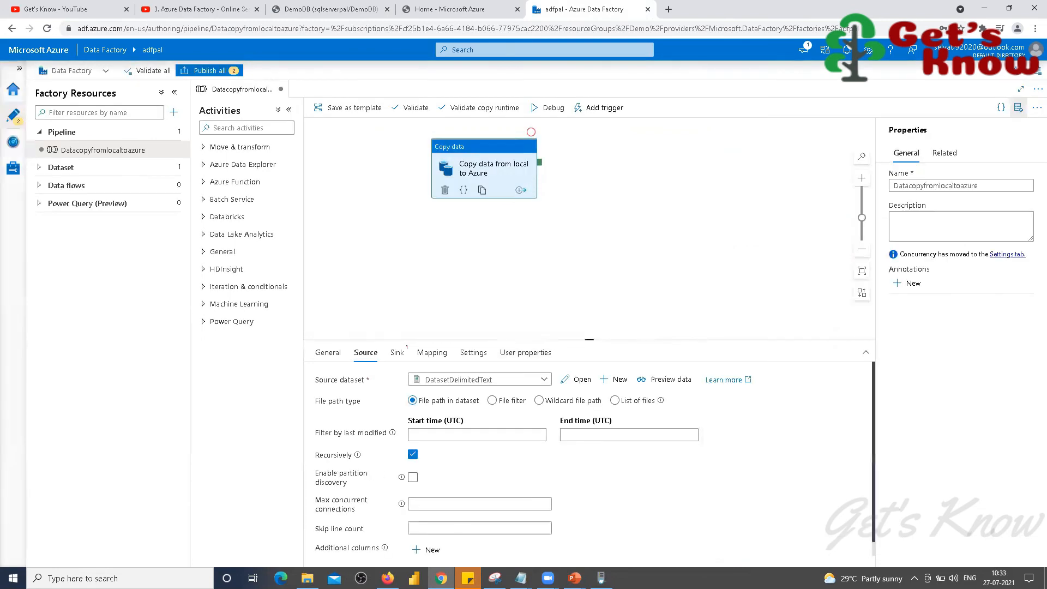
pyautogui.click(396, 355)
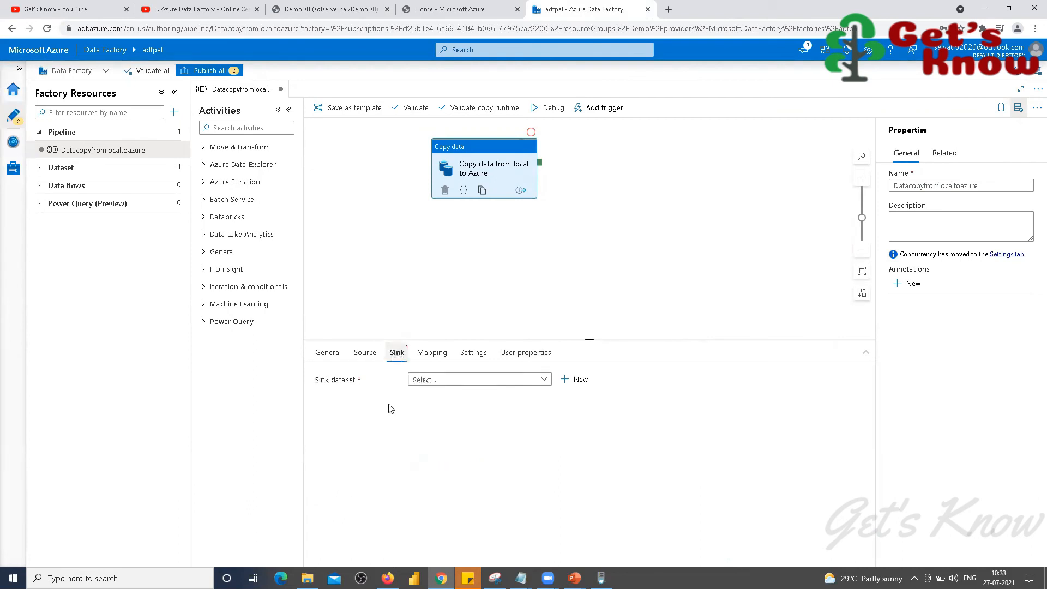
# Step: Start a new Azure SQL Database sink dataset for the copy activity
pyautogui.click(545, 378)
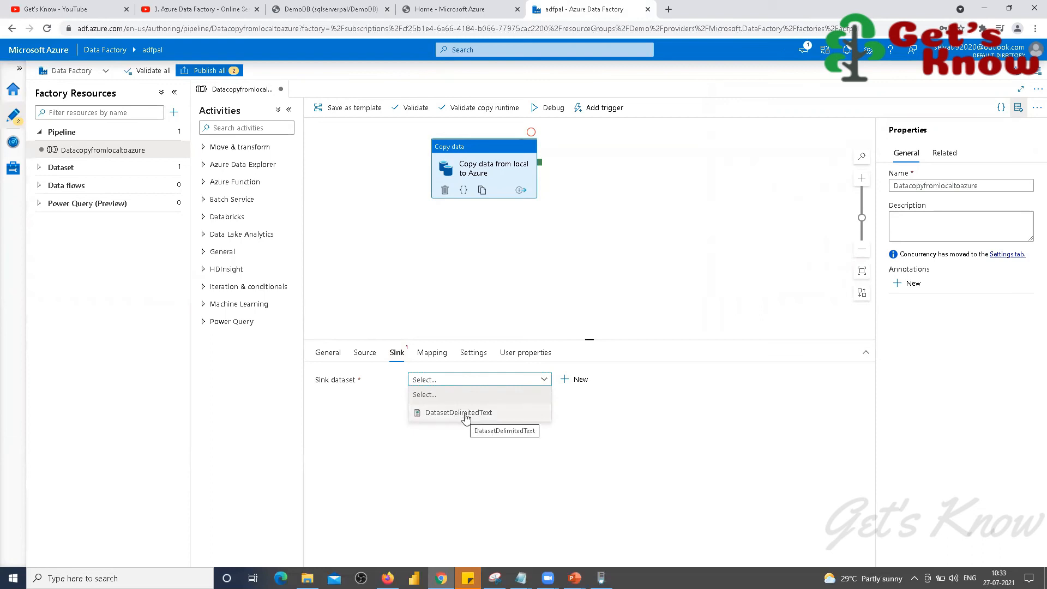
pyautogui.click(581, 379)
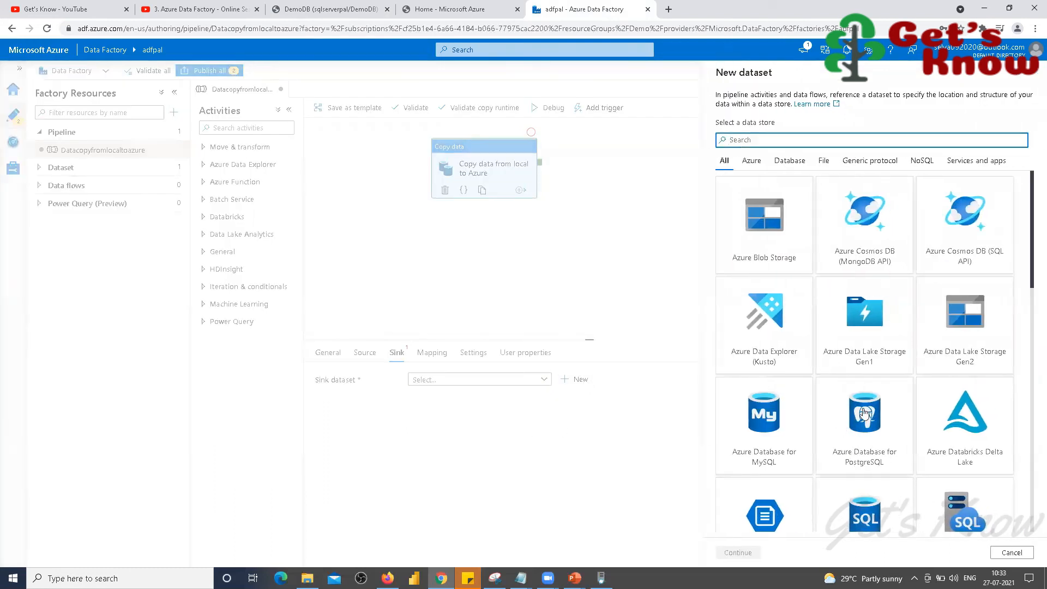
pyautogui.scroll(-2, 854, 456)
pyautogui.click(854, 457)
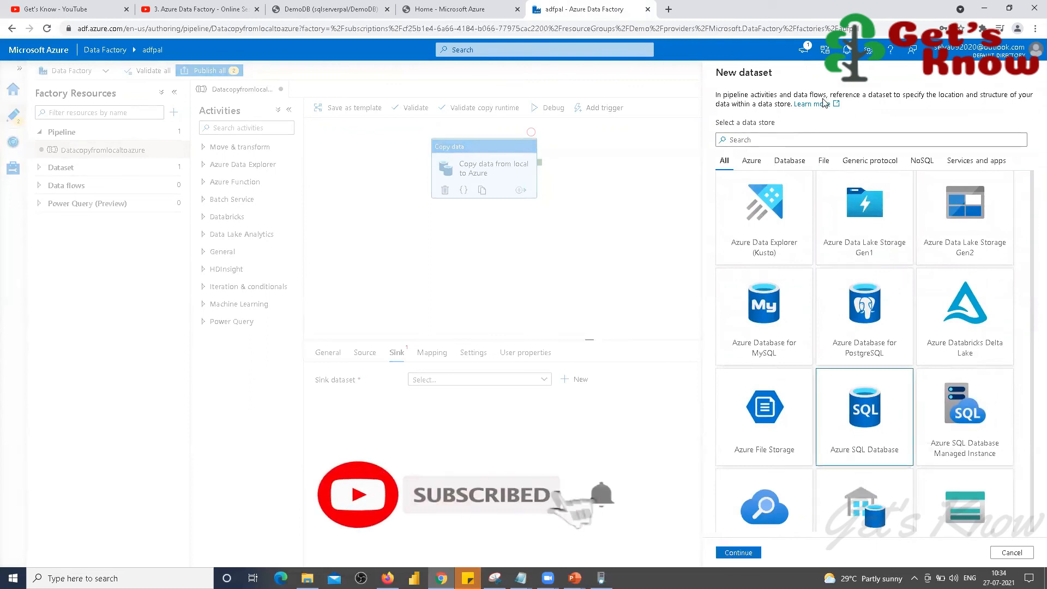
pyautogui.click(736, 554)
# Step: Create DatasetAzureSqlTable on LinkedServiceAzureSqlDatabase targeting the dbo.emp table
pyautogui.click(772, 108)
pyautogui.press('BackSpace')
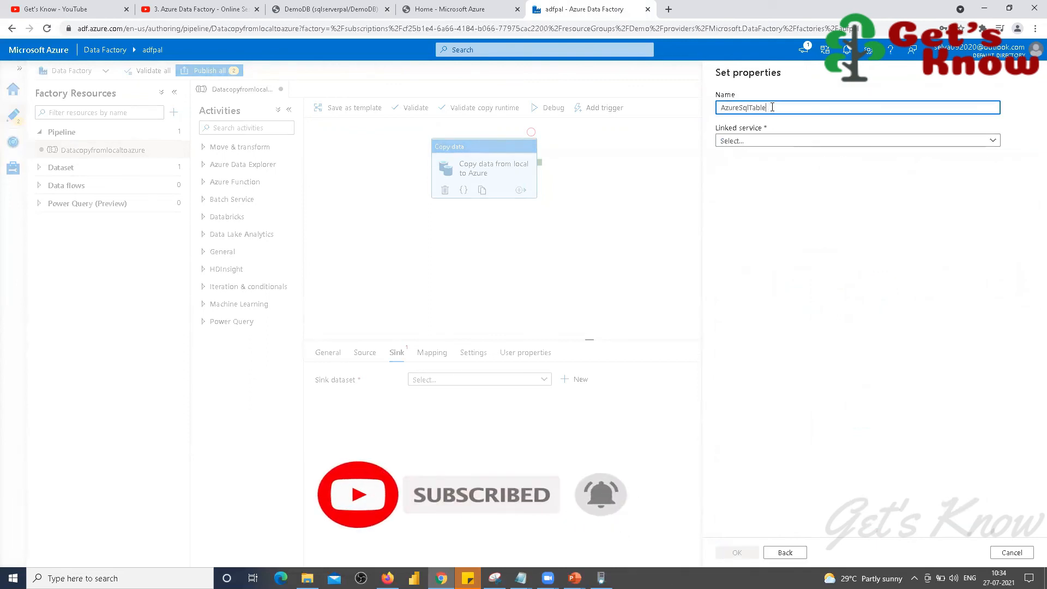
pyautogui.press('Home')
pyautogui.write('Dataset')
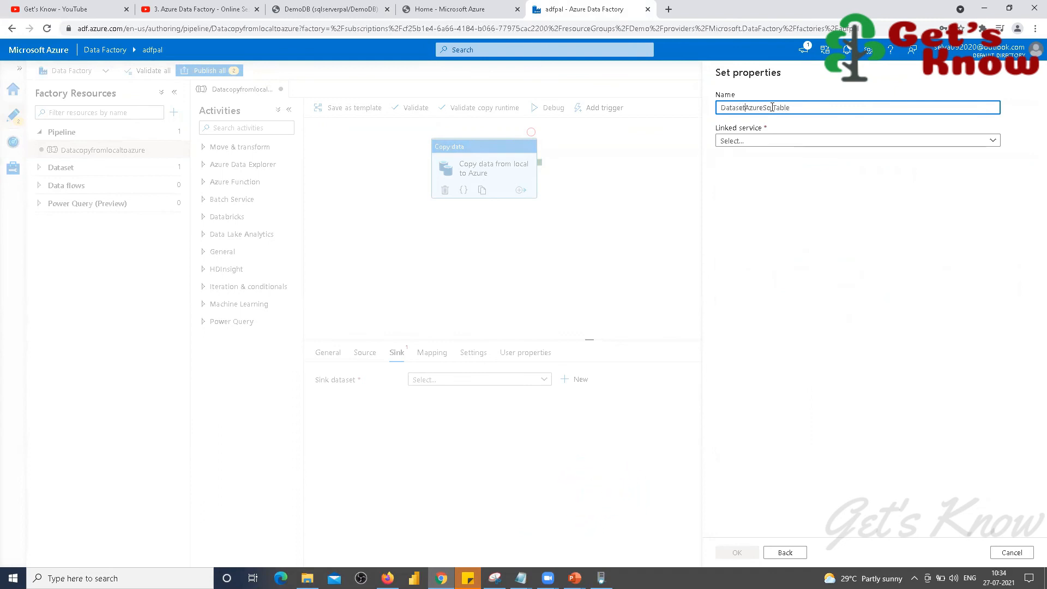
pyautogui.click(990, 141)
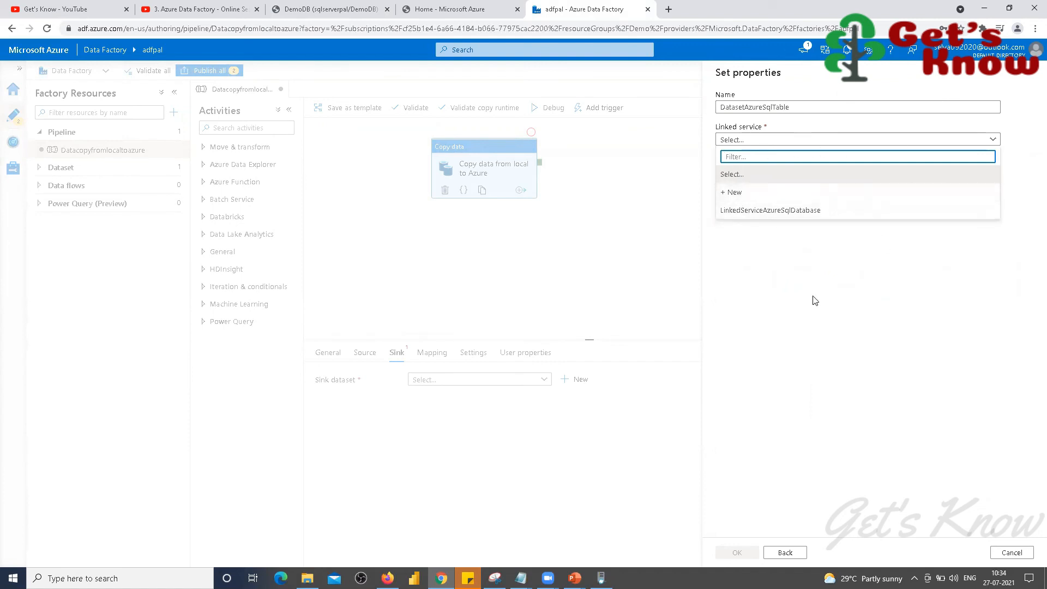
pyautogui.click(771, 212)
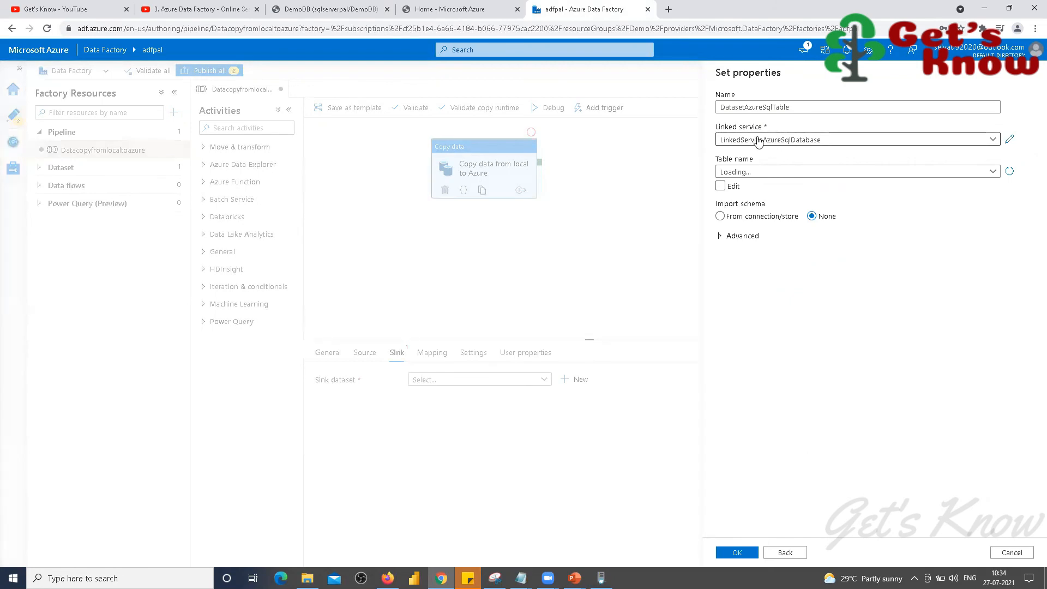
pyautogui.click(992, 174)
pyautogui.click(742, 206)
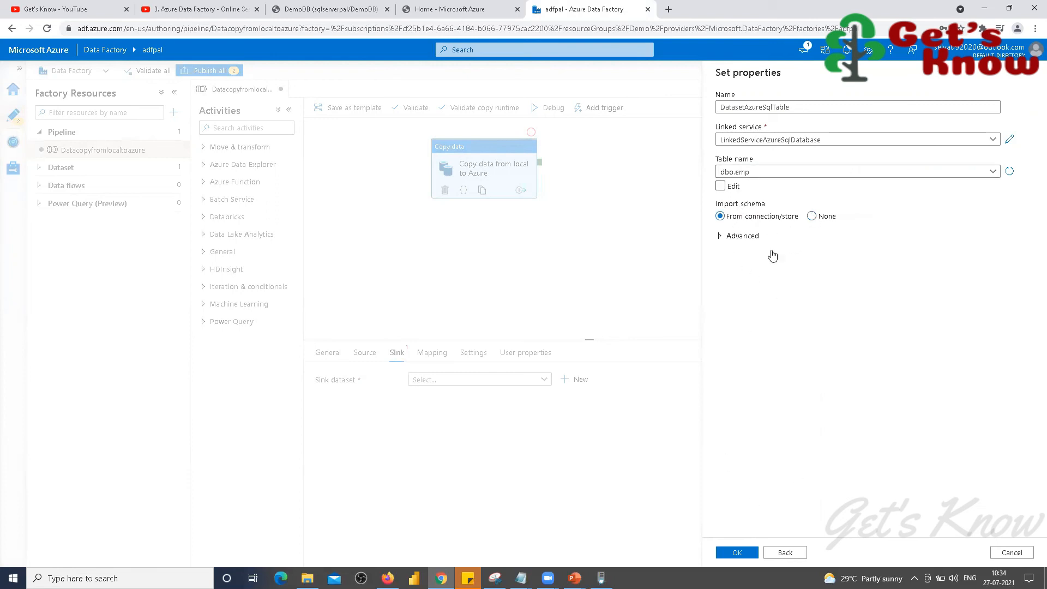
pyautogui.click(738, 553)
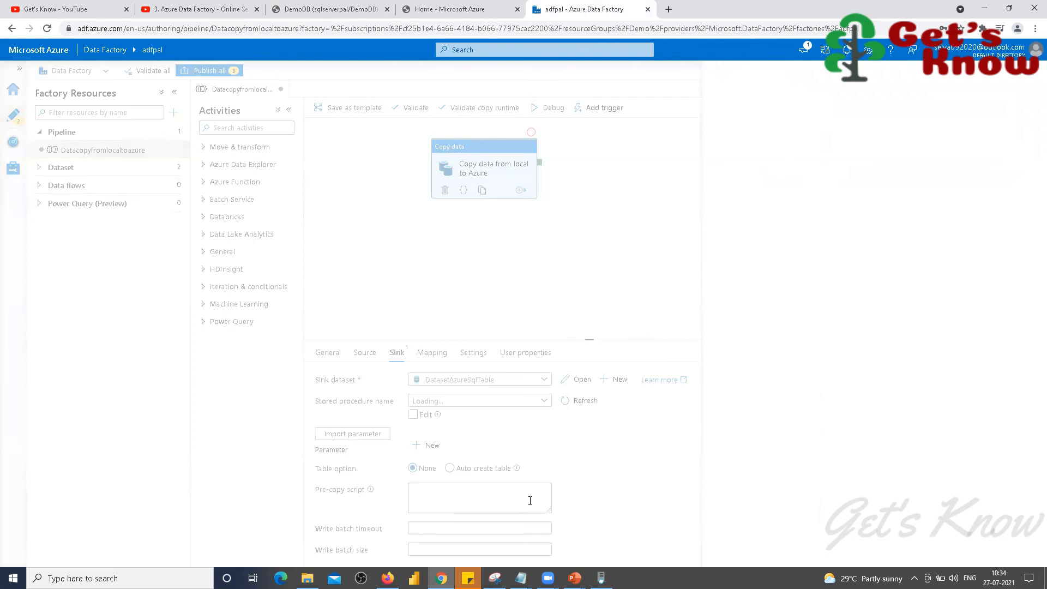
pyautogui.click(430, 354)
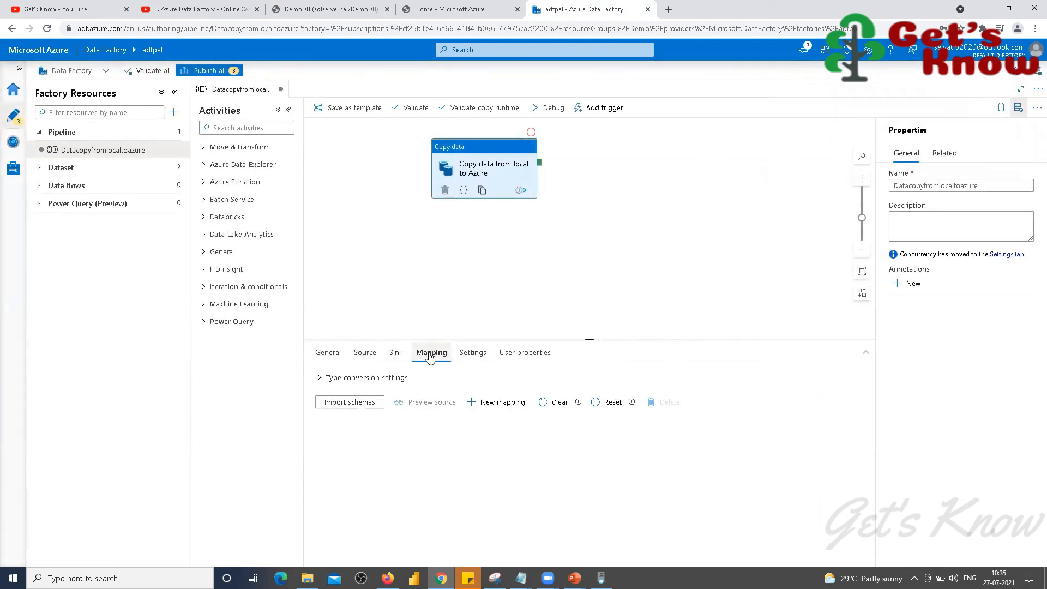
# Step: Import schemas to map FirstName, Lastname, Title onto firstname, lastname, title, then check Settings and User properties
pyautogui.click(351, 403)
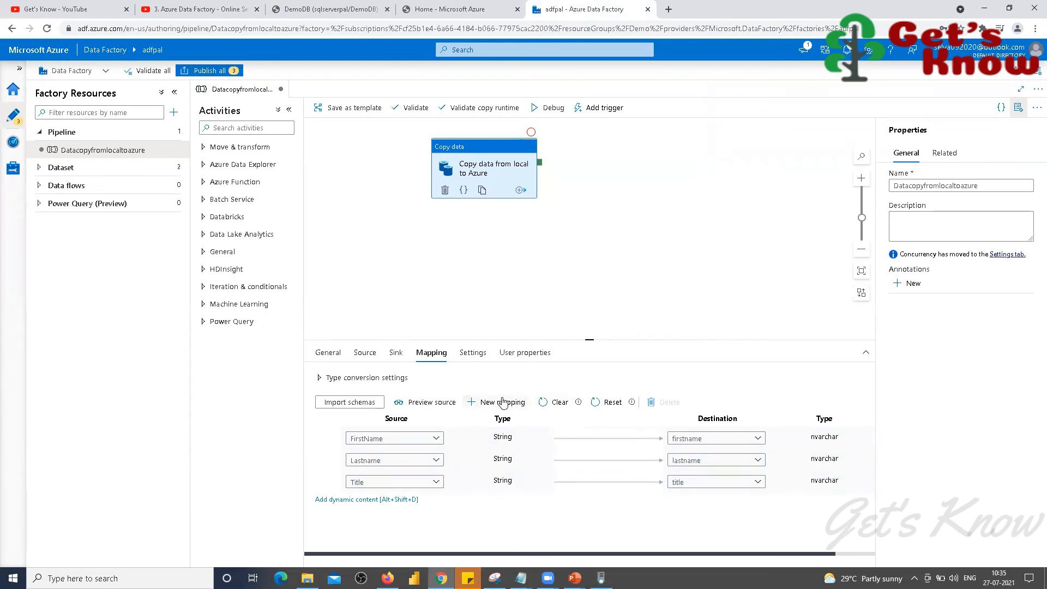
pyautogui.click(473, 354)
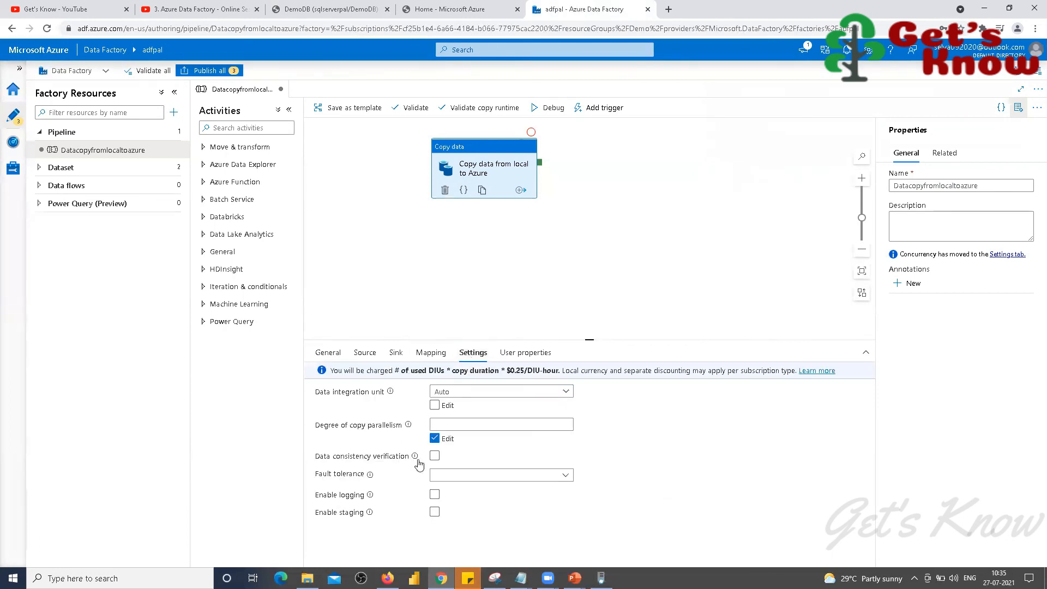
pyautogui.click(519, 360)
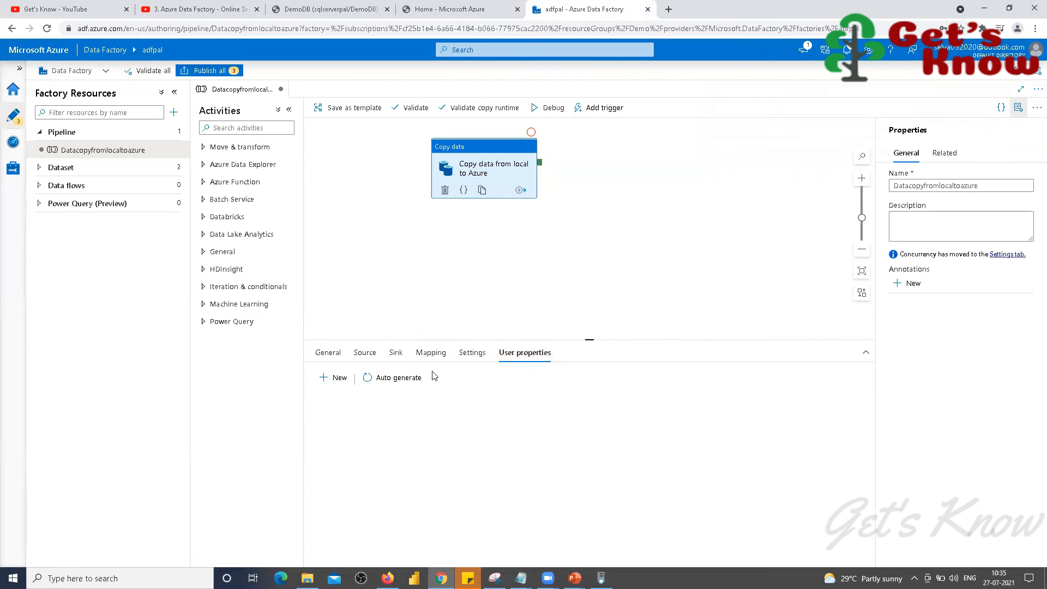
pyautogui.click(471, 353)
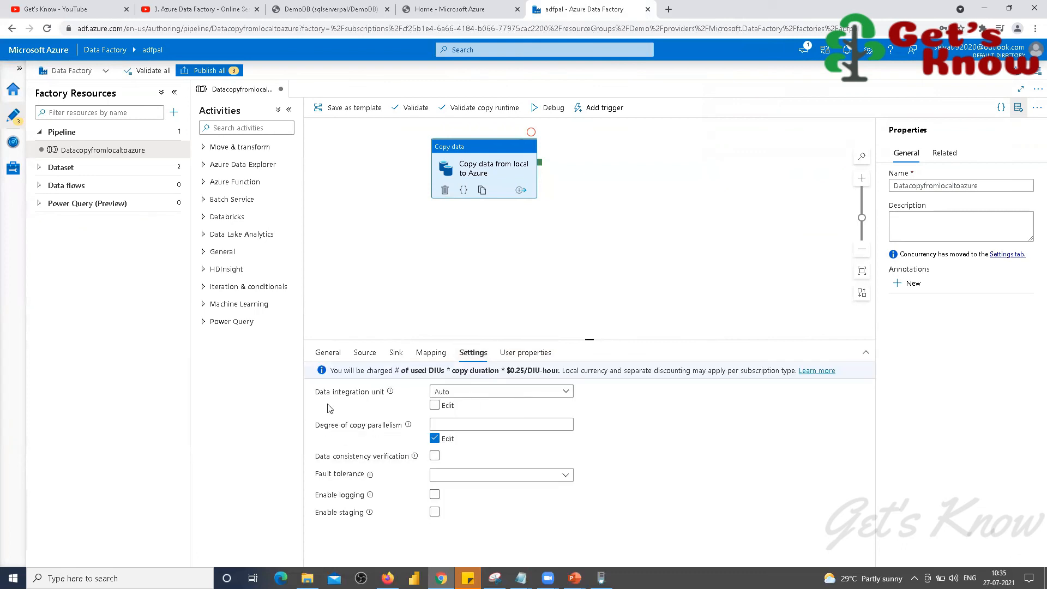
# Step: Review the Sink, Mapping and Source settings, then deselect the copy activity
pyautogui.click(400, 357)
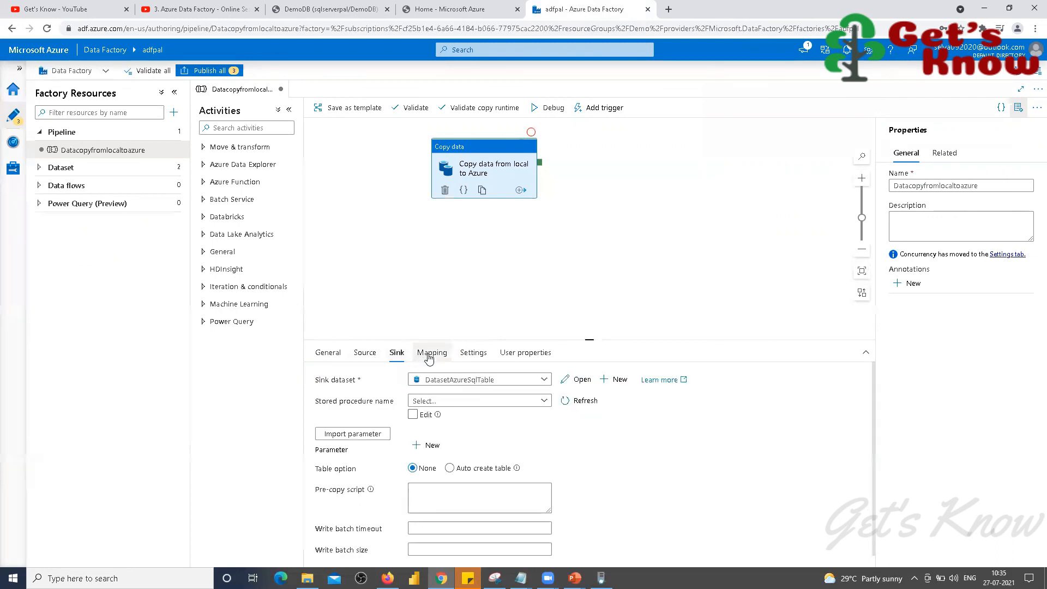
pyautogui.click(428, 359)
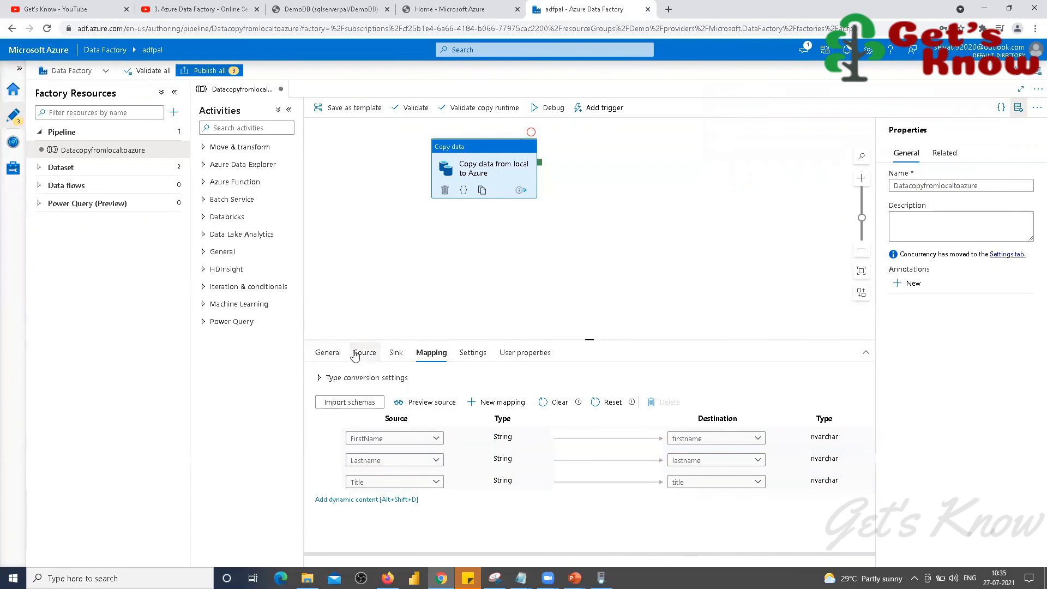
pyautogui.click(355, 355)
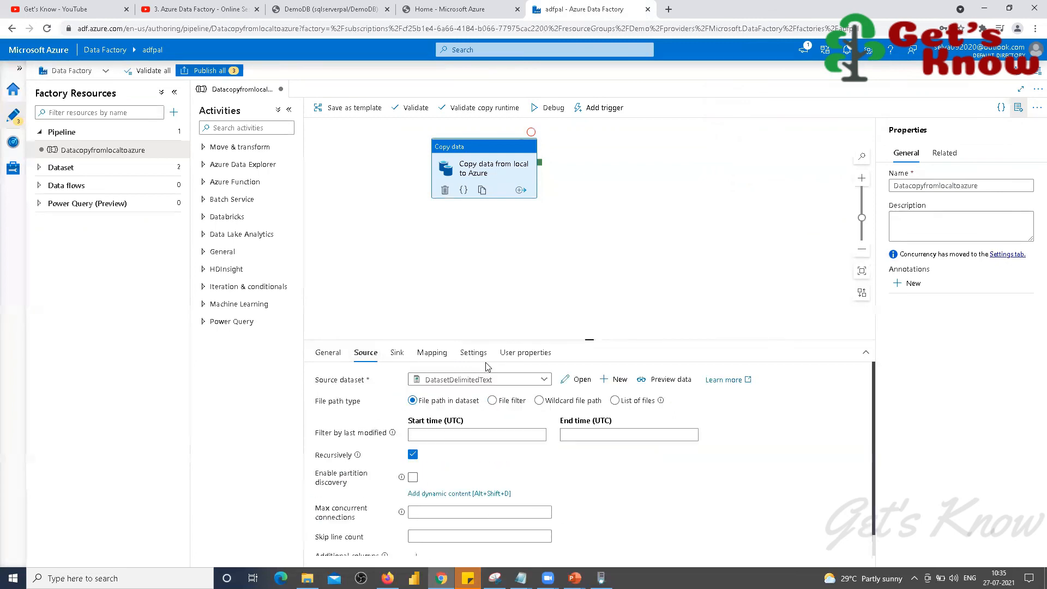
pyautogui.click(489, 253)
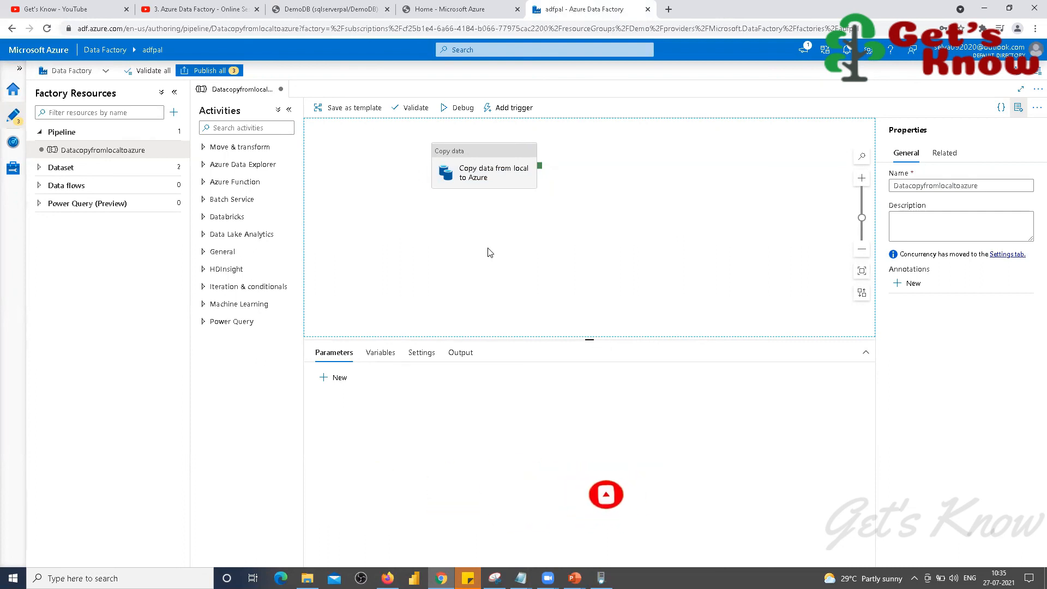
# Step: Publish the pipeline and both datasets, then expand Dataset under Factory Resources
pyautogui.click(218, 71)
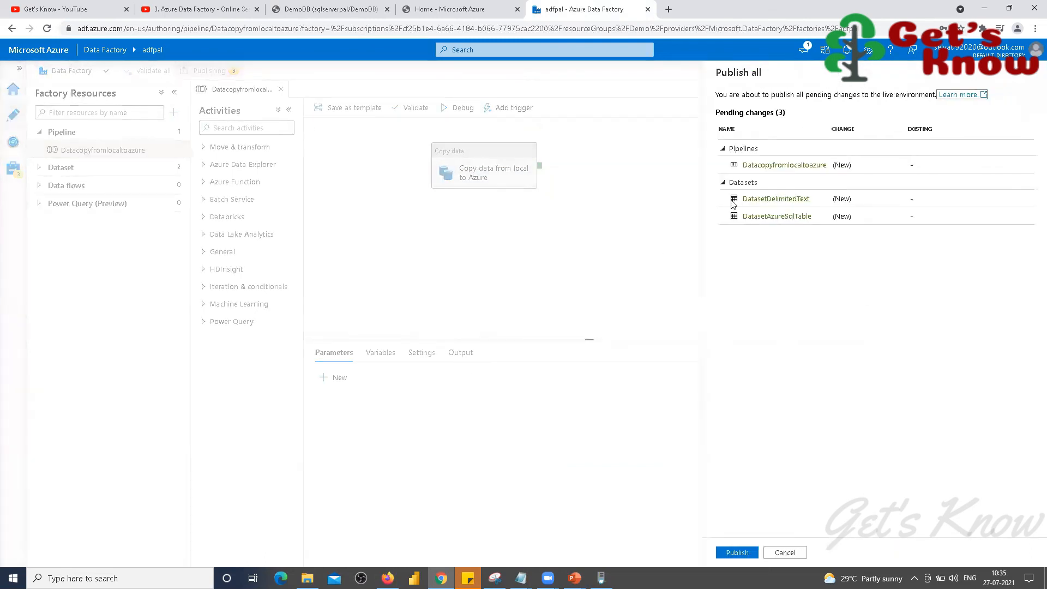
pyautogui.click(738, 547)
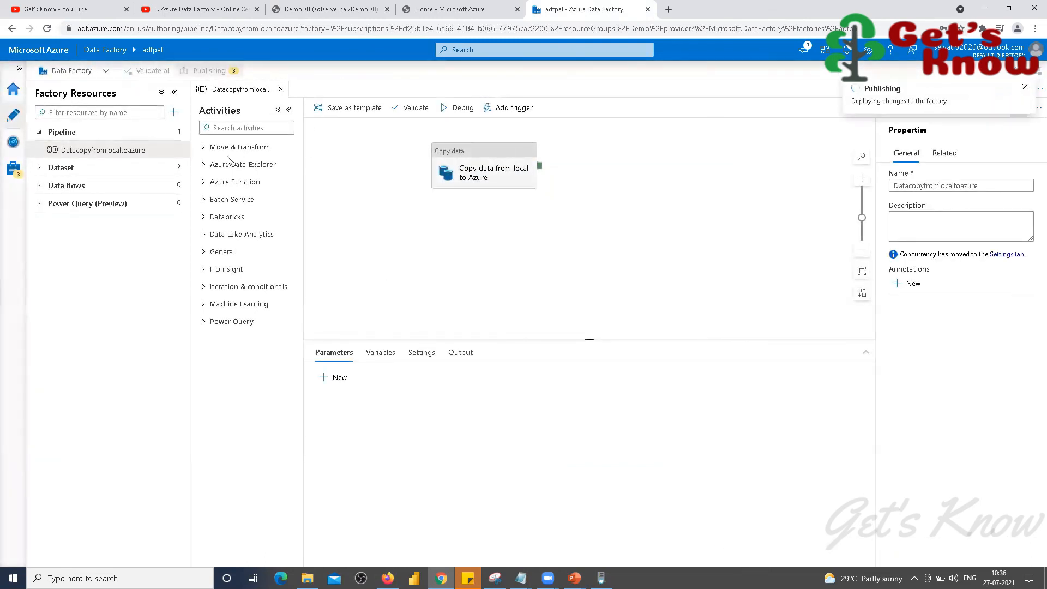
pyautogui.click(40, 169)
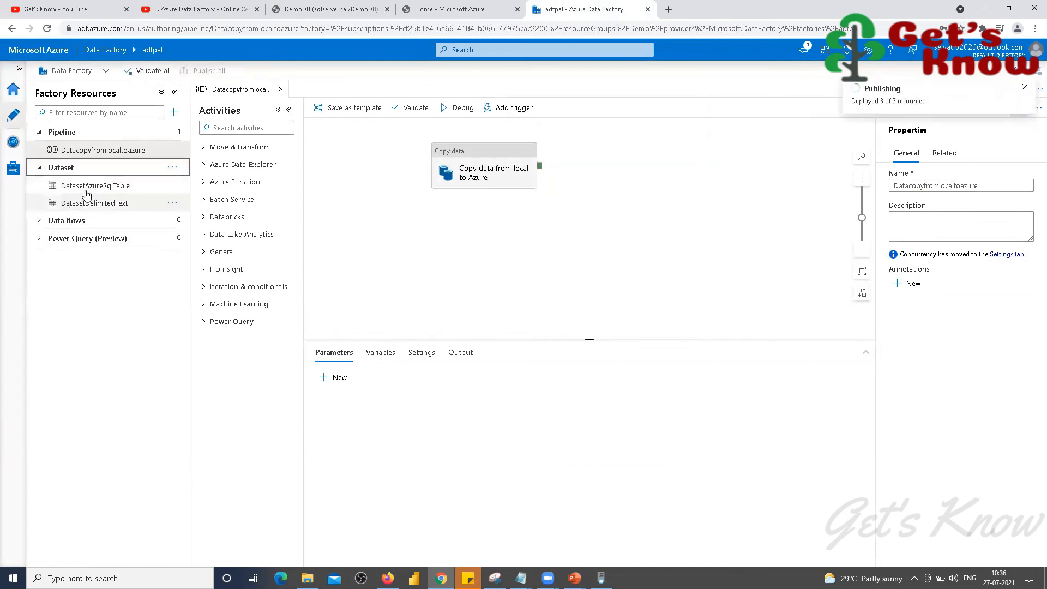
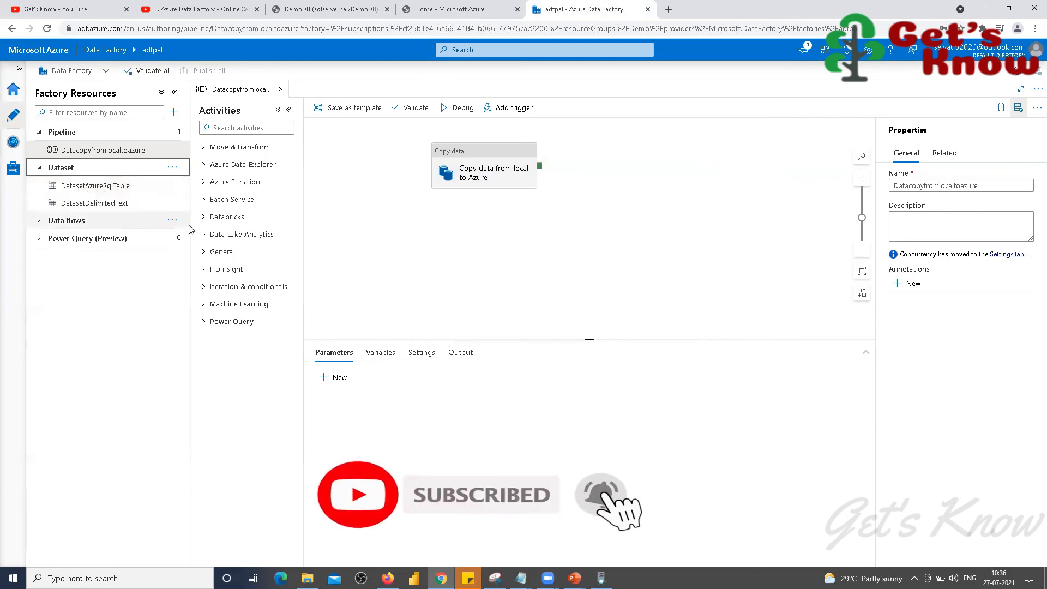
# Step: Run the published Datacopyfromlocaltoazure pipeline on demand with Trigger now and confirm the run
pyautogui.click(484, 154)
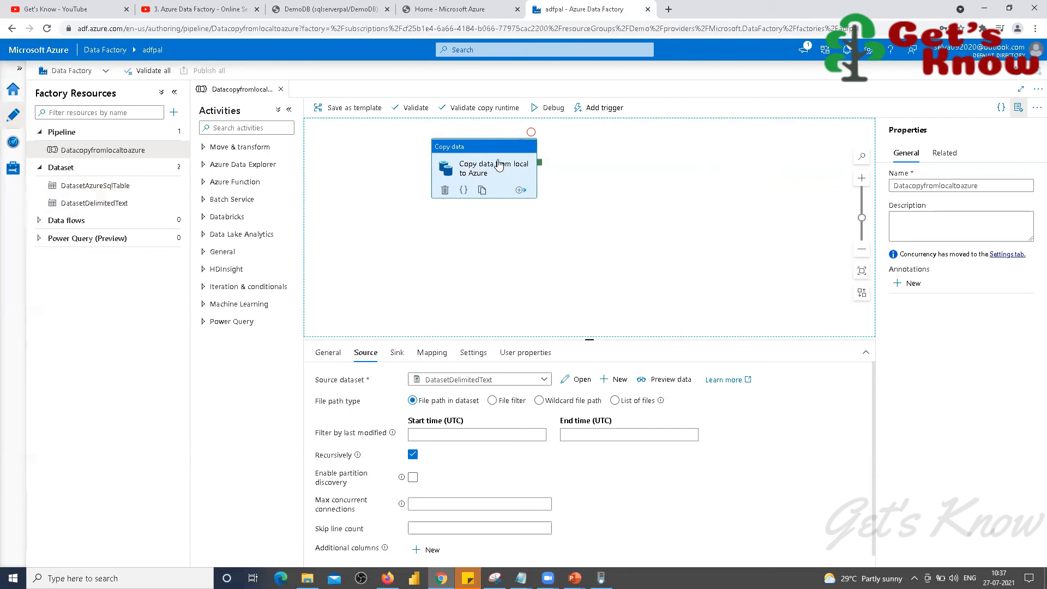
pyautogui.click(608, 108)
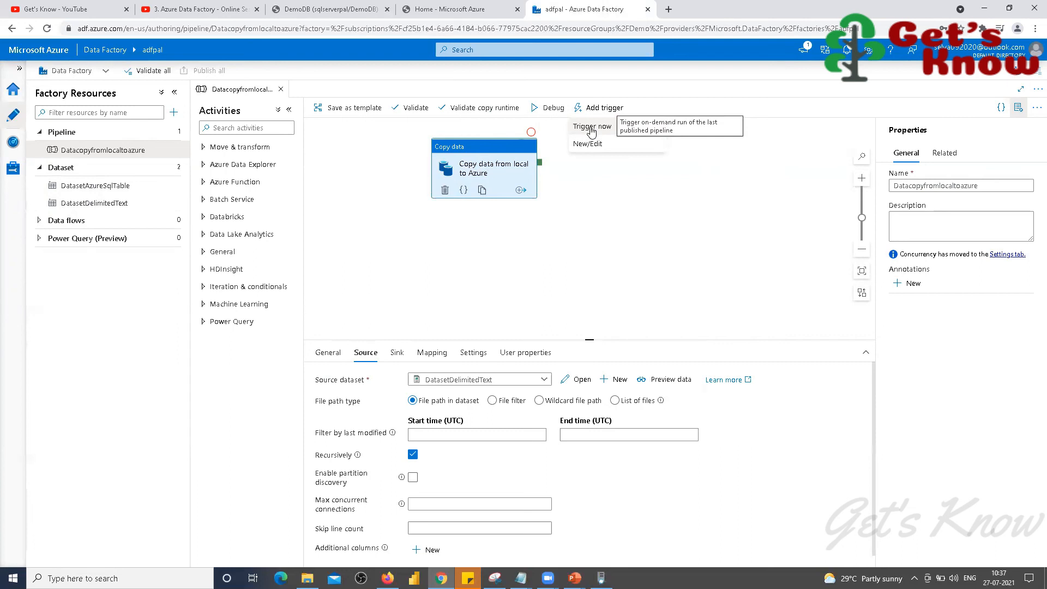
pyautogui.click(591, 131)
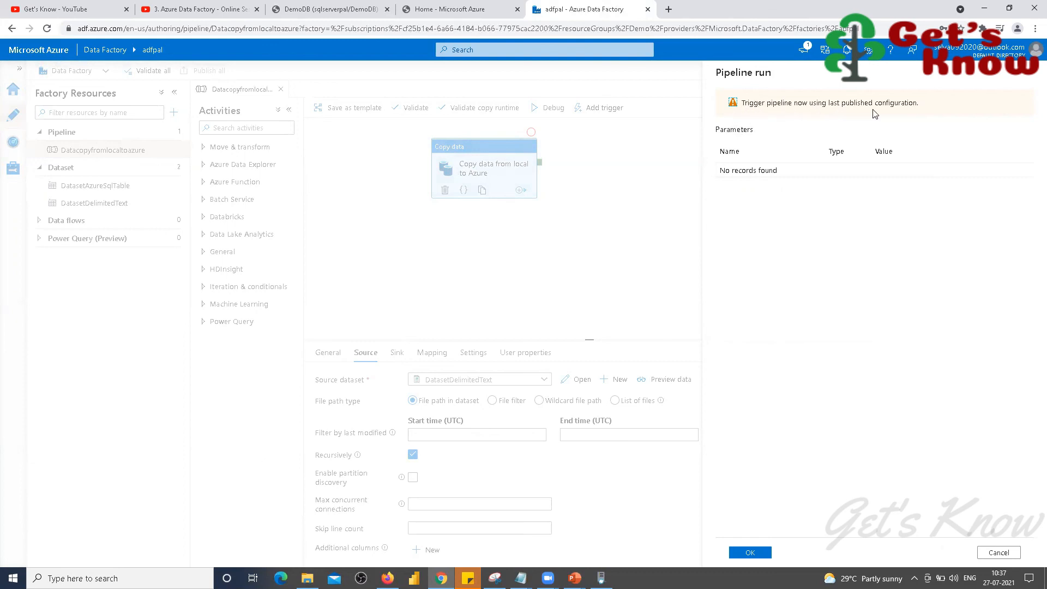
pyautogui.click(750, 553)
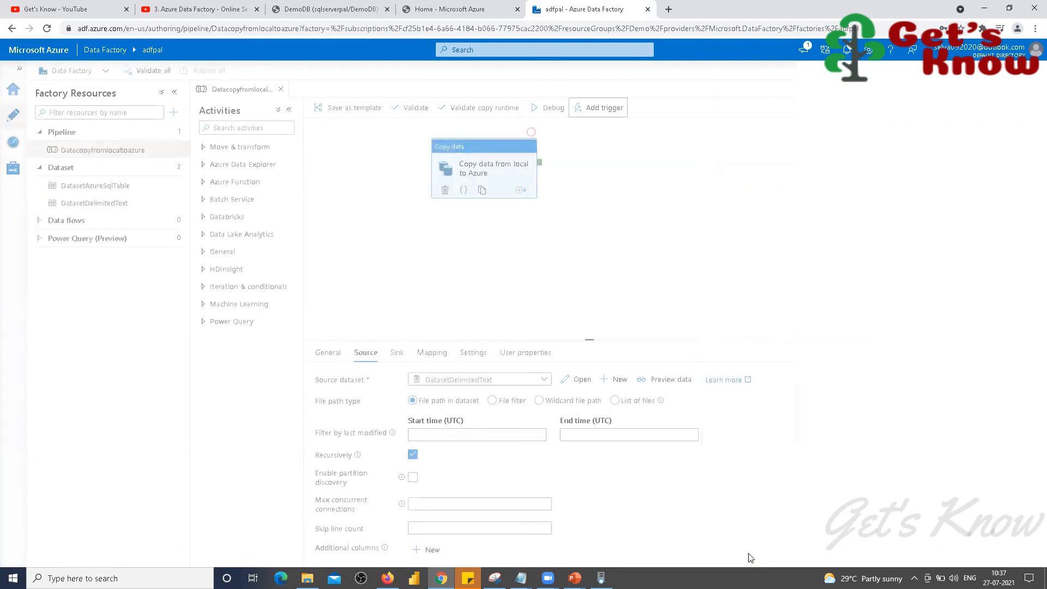
# Step: List pipeline runs newest first, refresh until Datacopyfromlocaltoazure shows Succeeded, then go to DemoDB
pyautogui.click(12, 143)
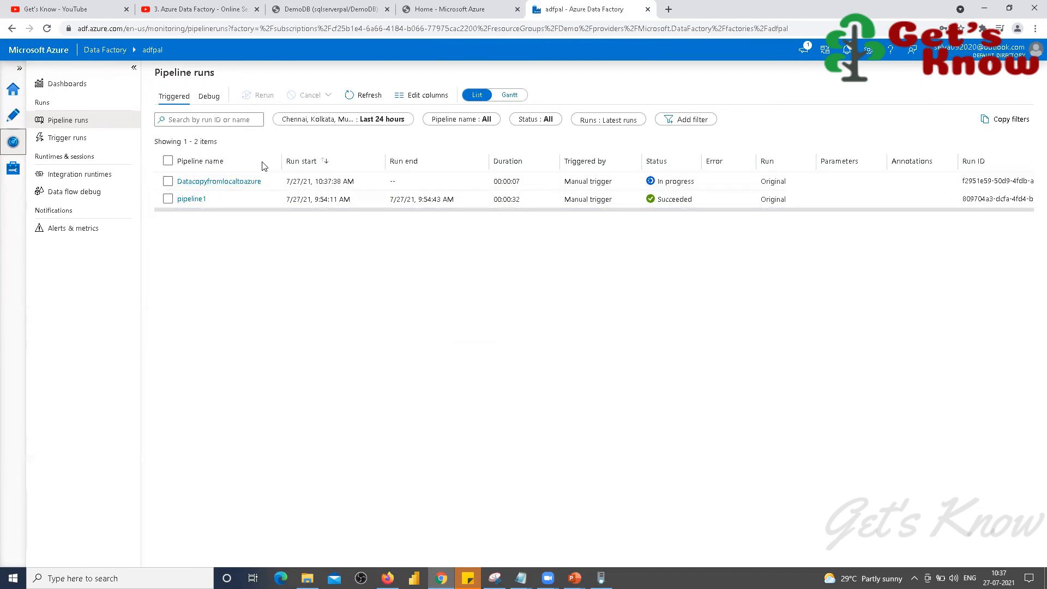
pyautogui.moveTo(282, 157); pyautogui.dragTo(326, 162)
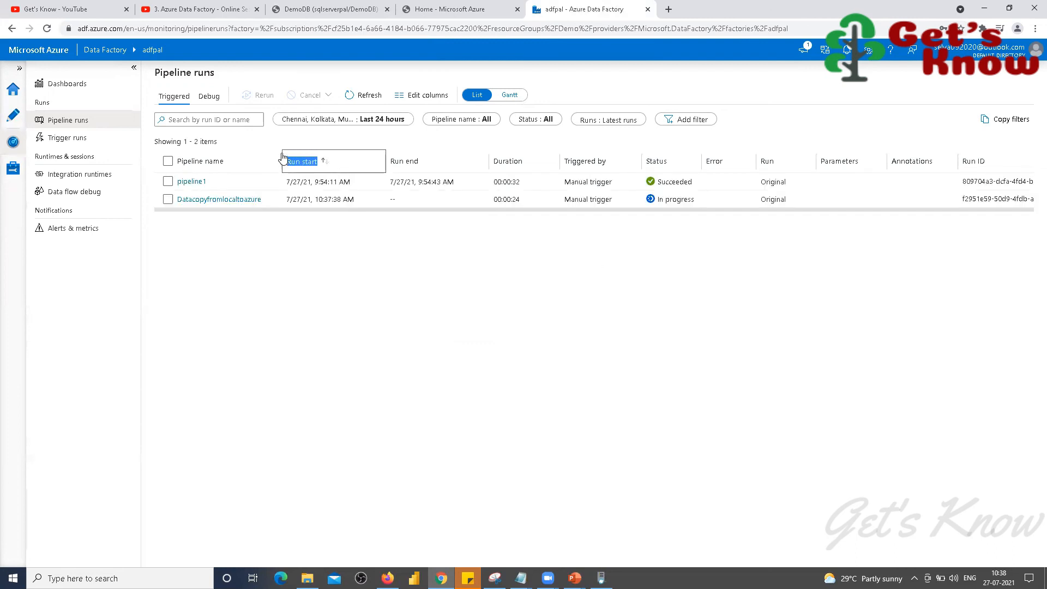
pyautogui.click(282, 158)
pyautogui.moveTo(280, 158); pyautogui.dragTo(385, 160)
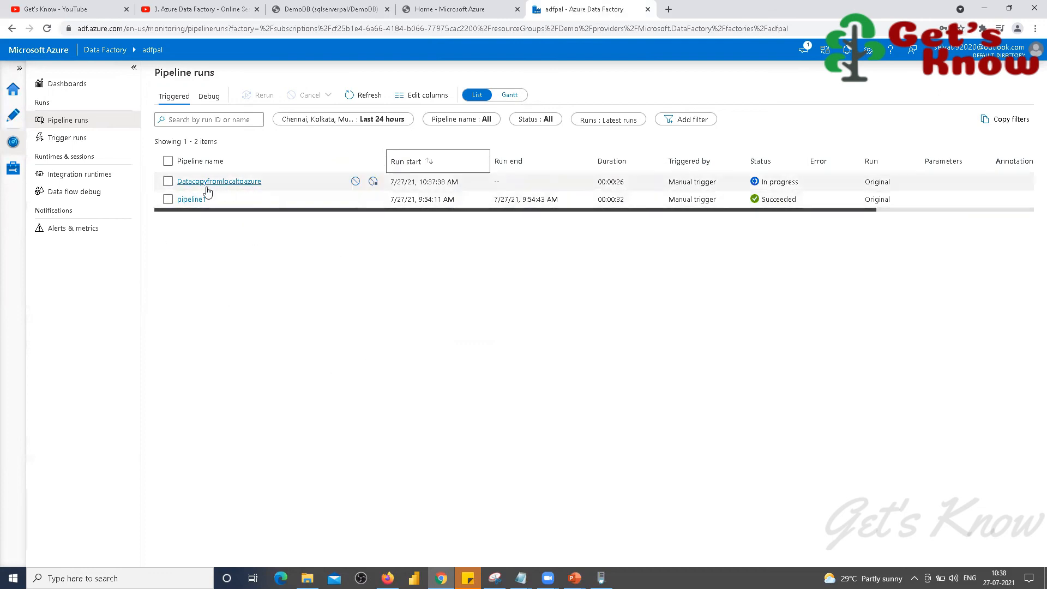
pyautogui.click(364, 96)
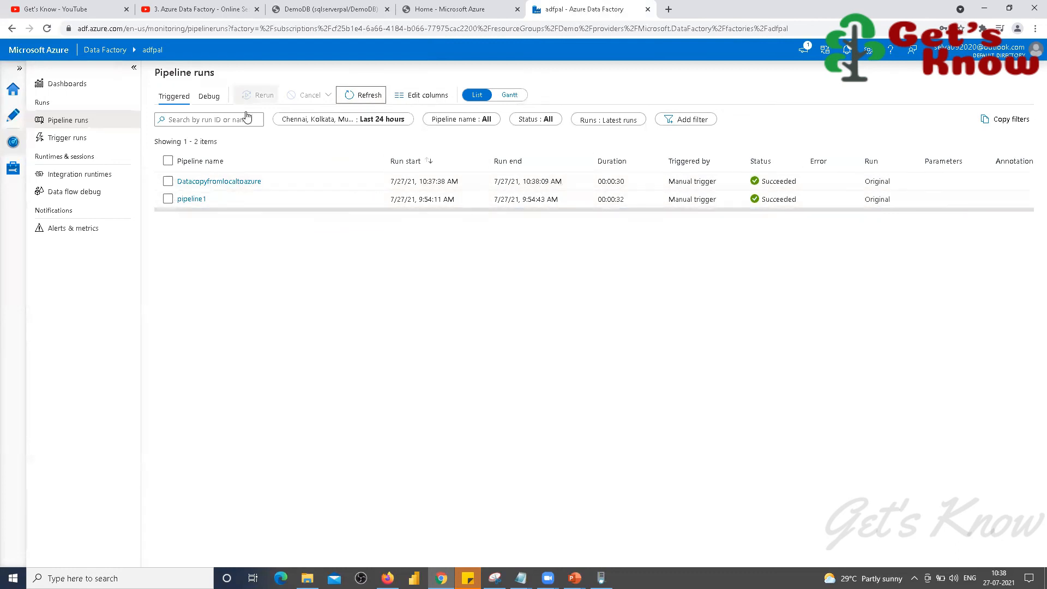
pyautogui.click(329, 12)
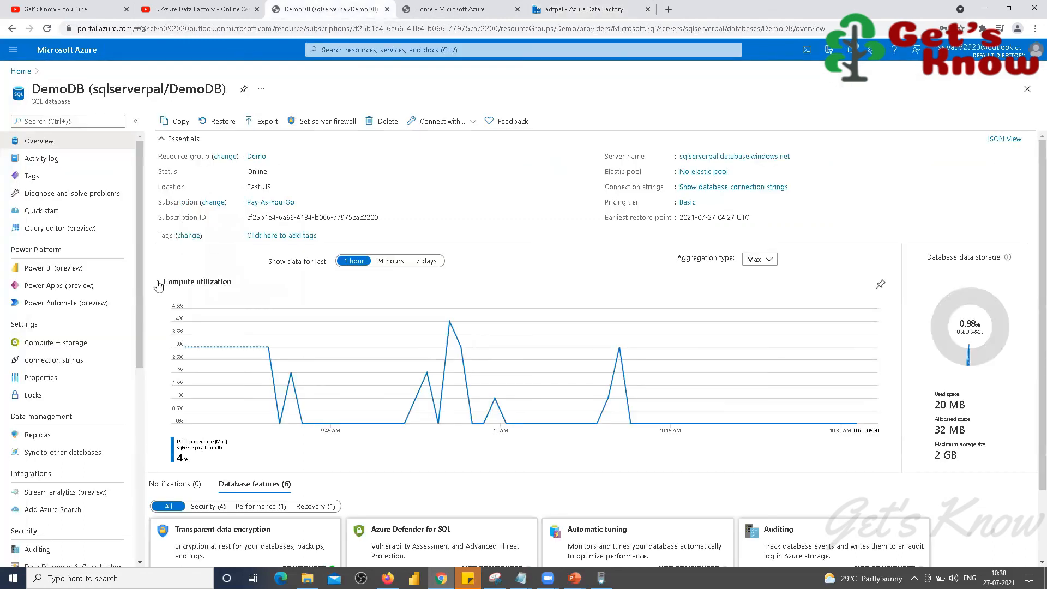
# Step: Sign in to the DemoDB query editor with the SQL password and run 'select * from emp'
pyautogui.click(54, 229)
pyautogui.click(455, 367)
pyautogui.write('*')
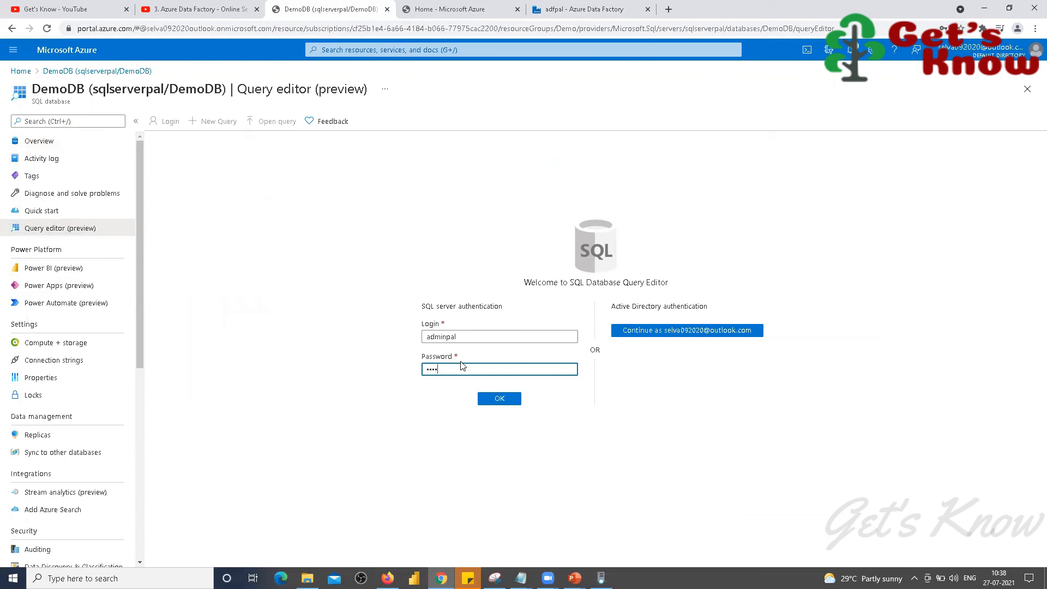
pyautogui.press('Return')
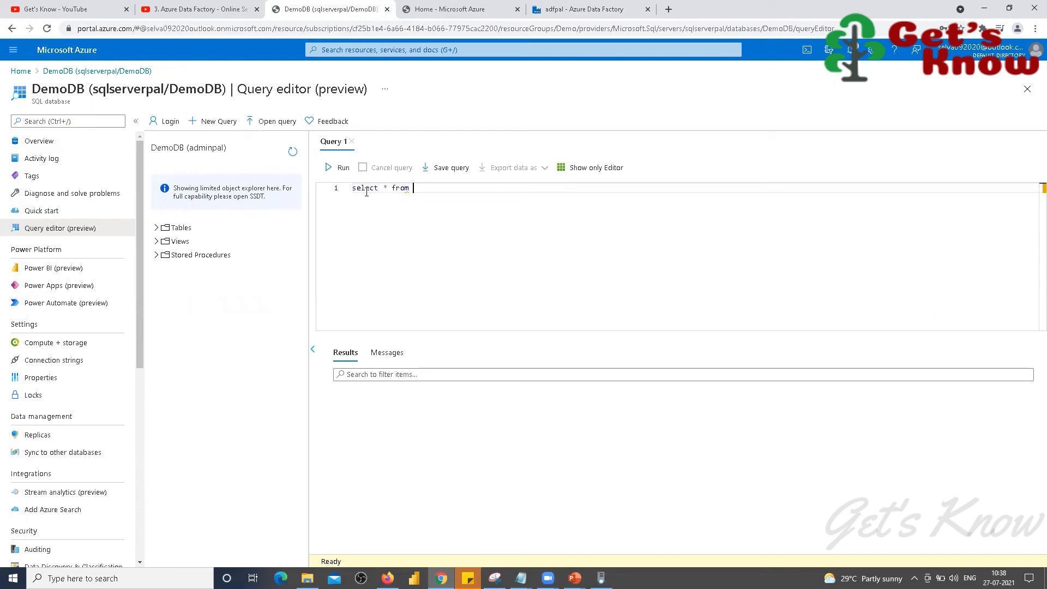
pyautogui.click(341, 168)
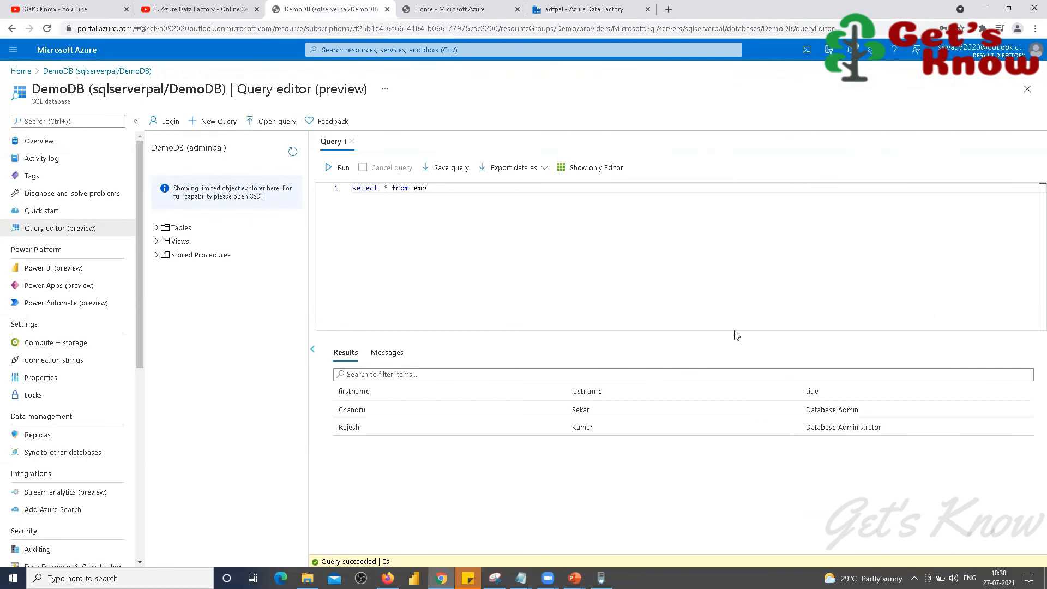
# Step: Compare the two returned emp rows with the records in the ADF Input File
pyautogui.moveTo(521, 578)
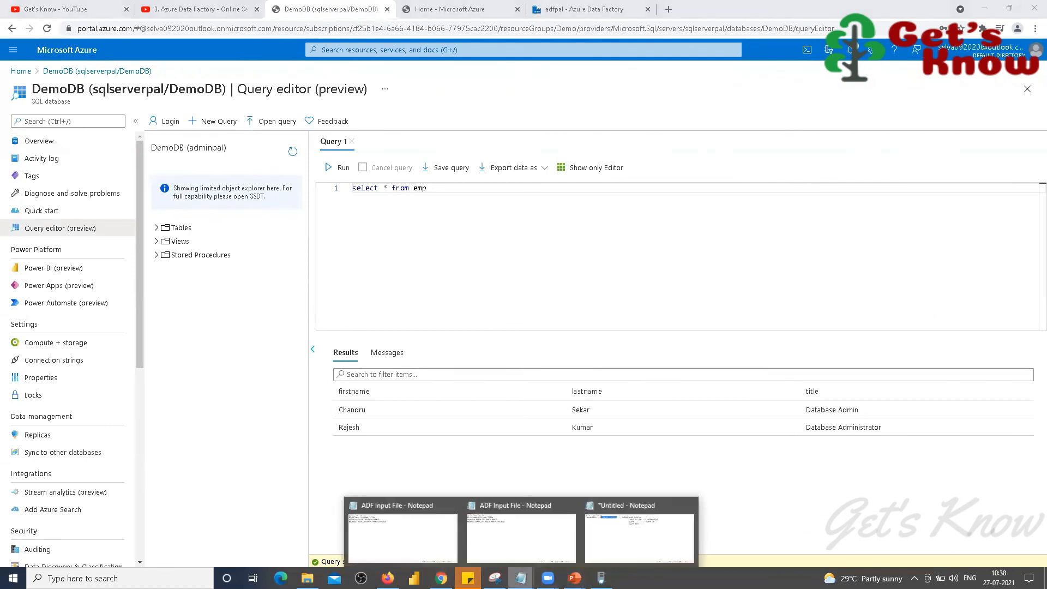
pyautogui.click(423, 540)
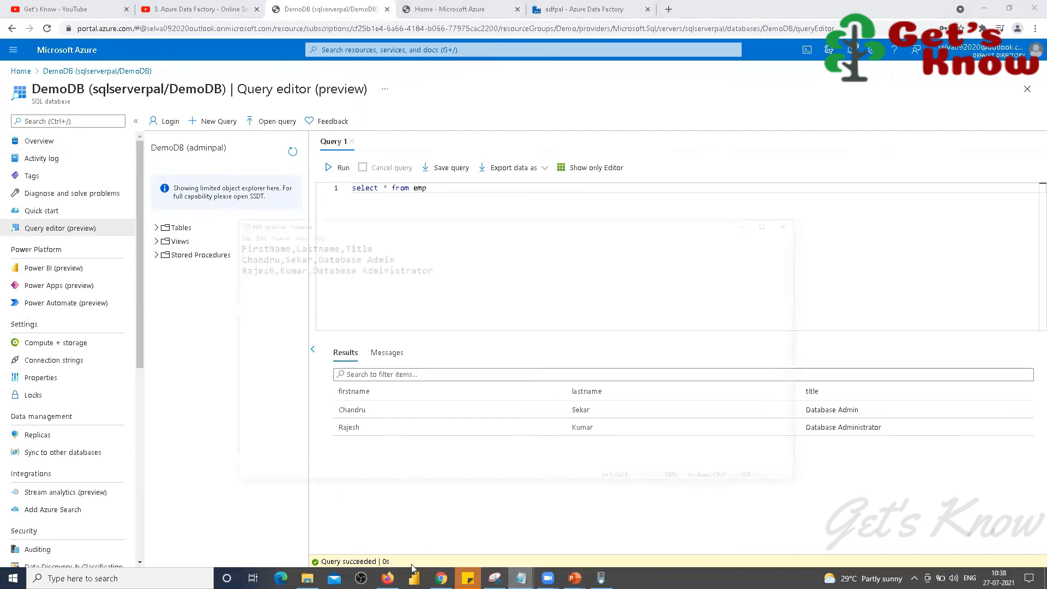
pyautogui.moveTo(192, 192); pyautogui.dragTo(290, 192)
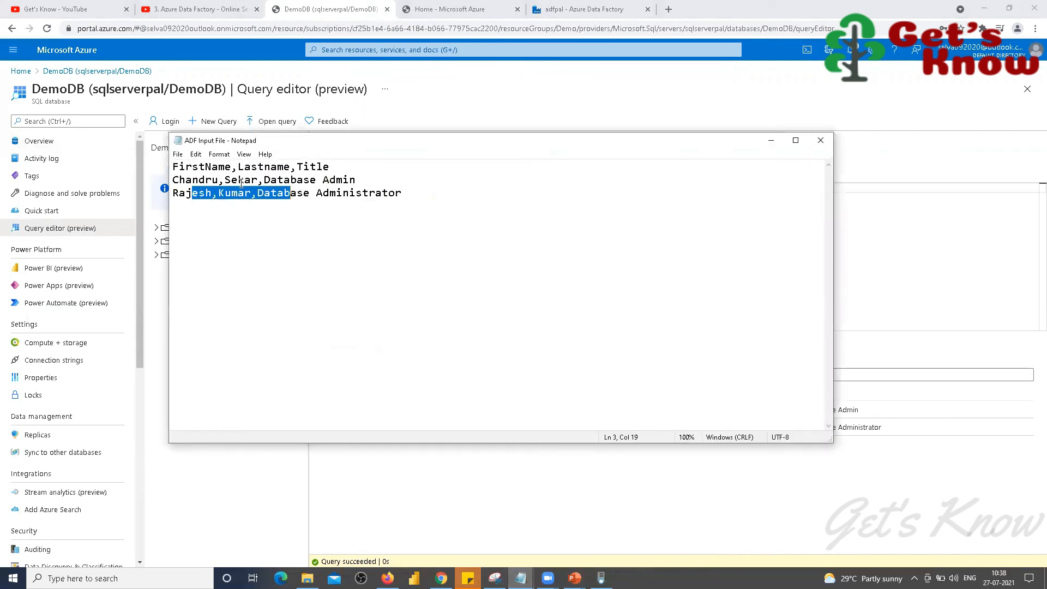
pyautogui.moveTo(177, 183); pyautogui.dragTo(257, 193)
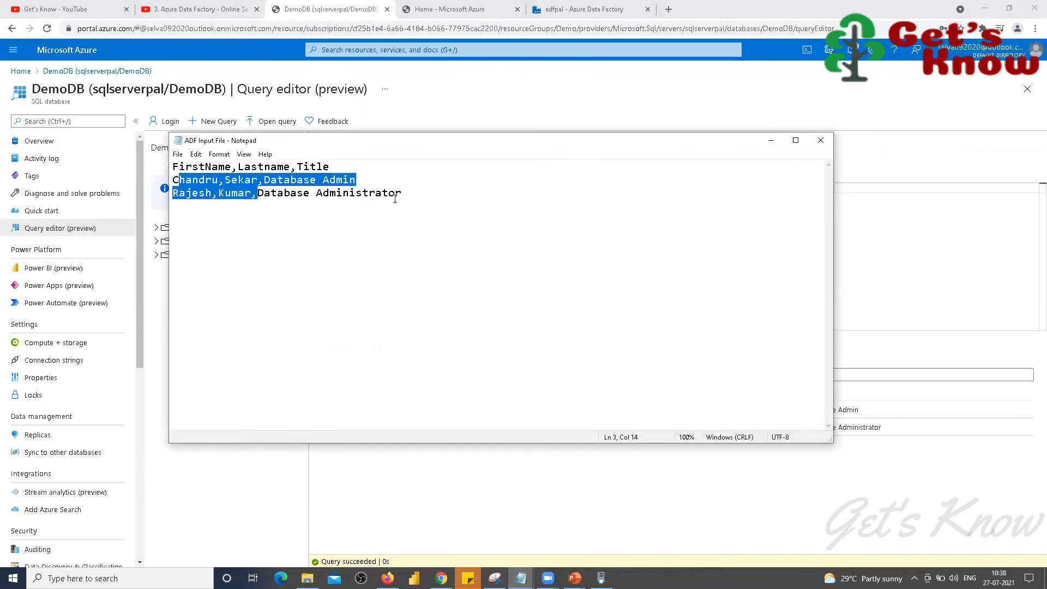
pyautogui.click(770, 140)
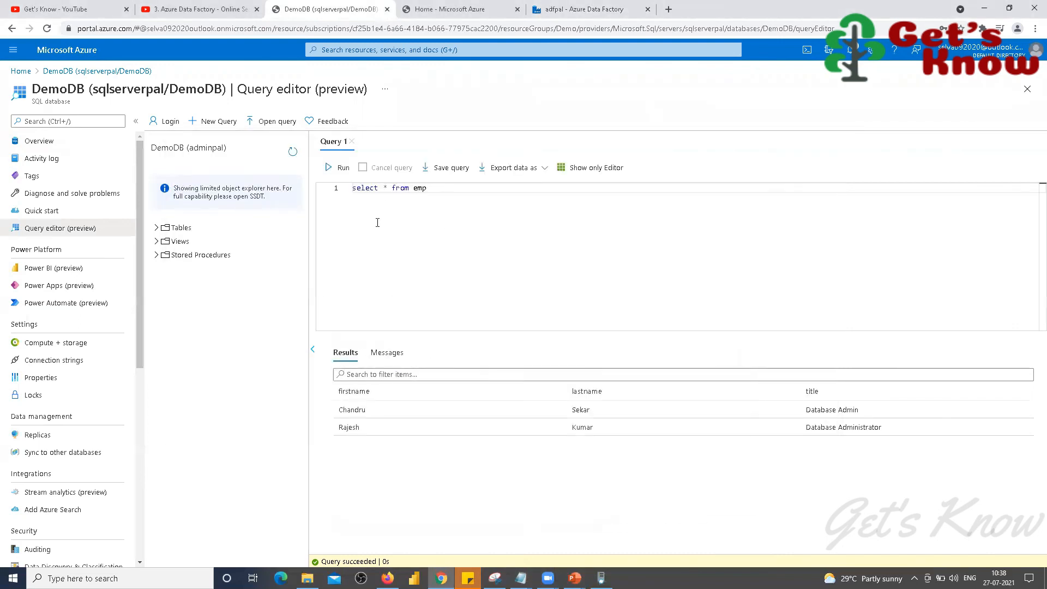